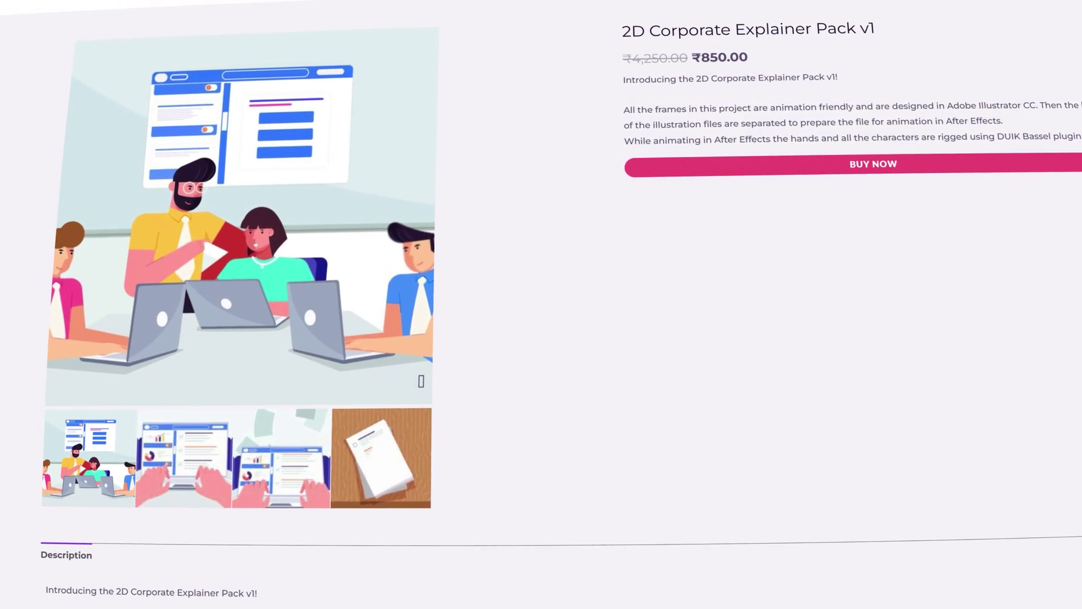
Step: Open the After Effects project file "Corporate explainer AEP [work here]" from the Corporate Explainer AEP folder
left_click(372, 163)
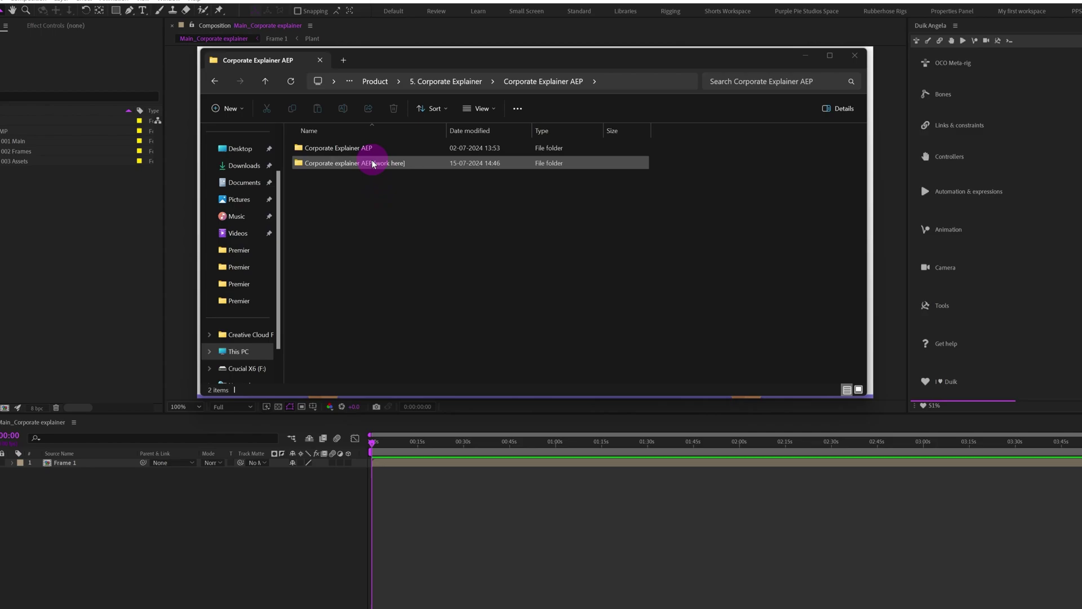
double_click(373, 163)
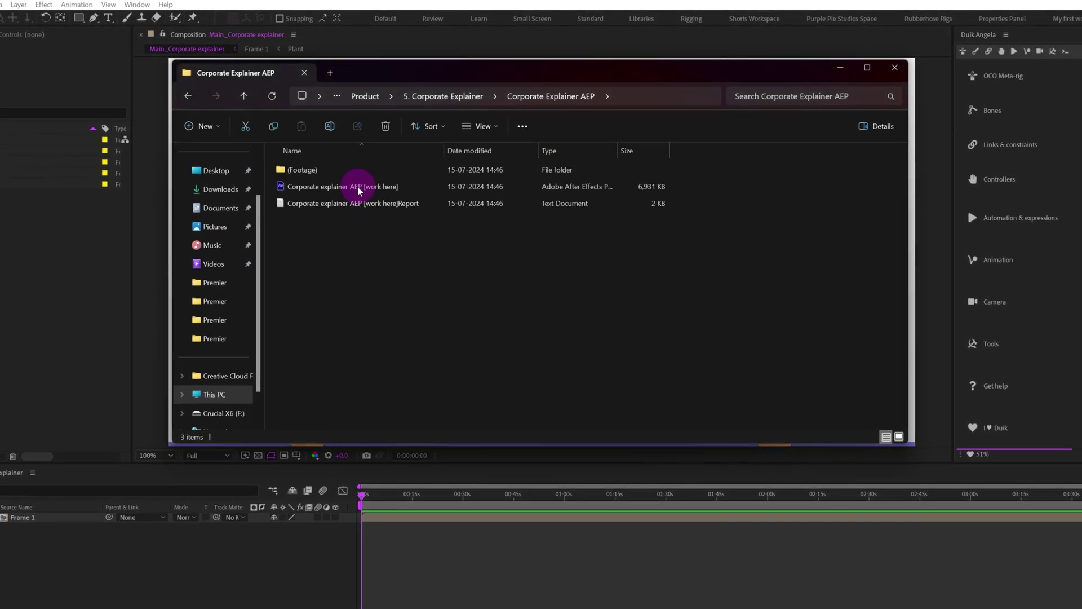
double_click(359, 187)
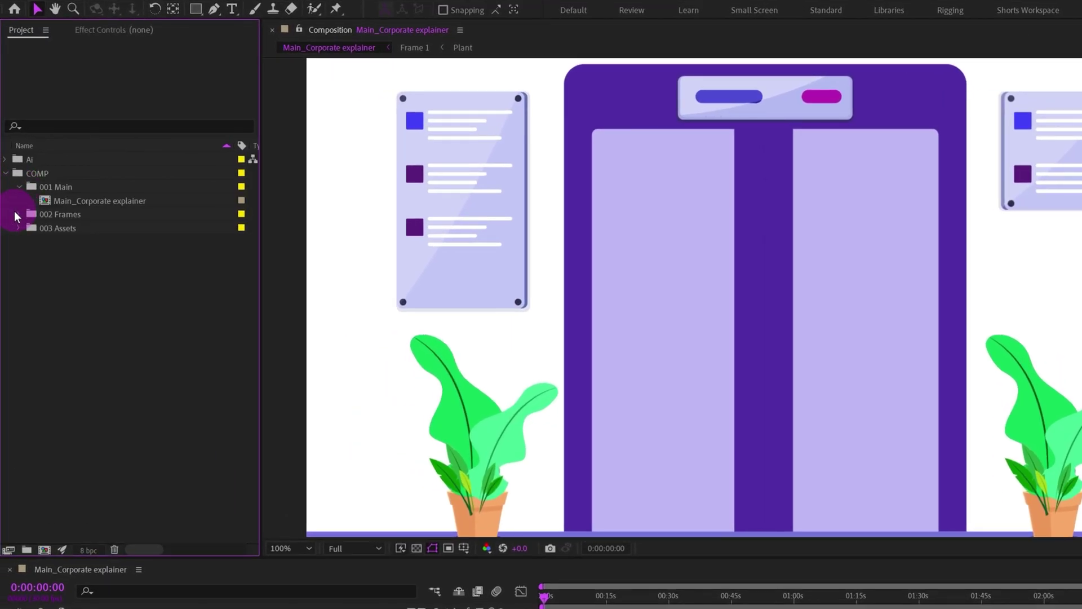
Step: Examine the project's folder structure, covering the 002 Frames, 003 Assets and Ai folders and the contents of Frame 1 Layers
left_click(17, 215)
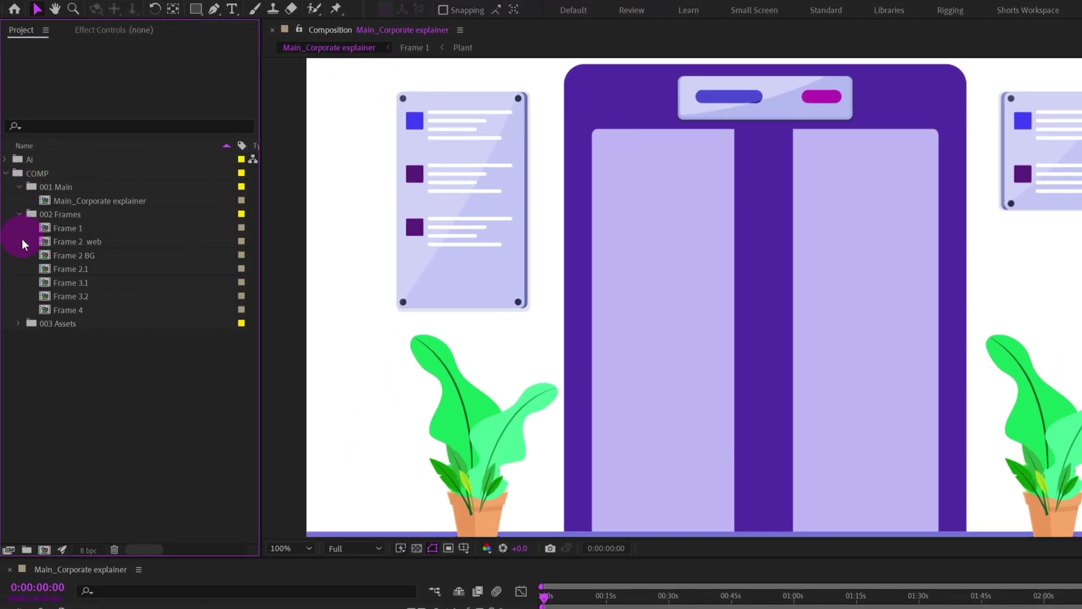
left_click(18, 324)
left_click(7, 160)
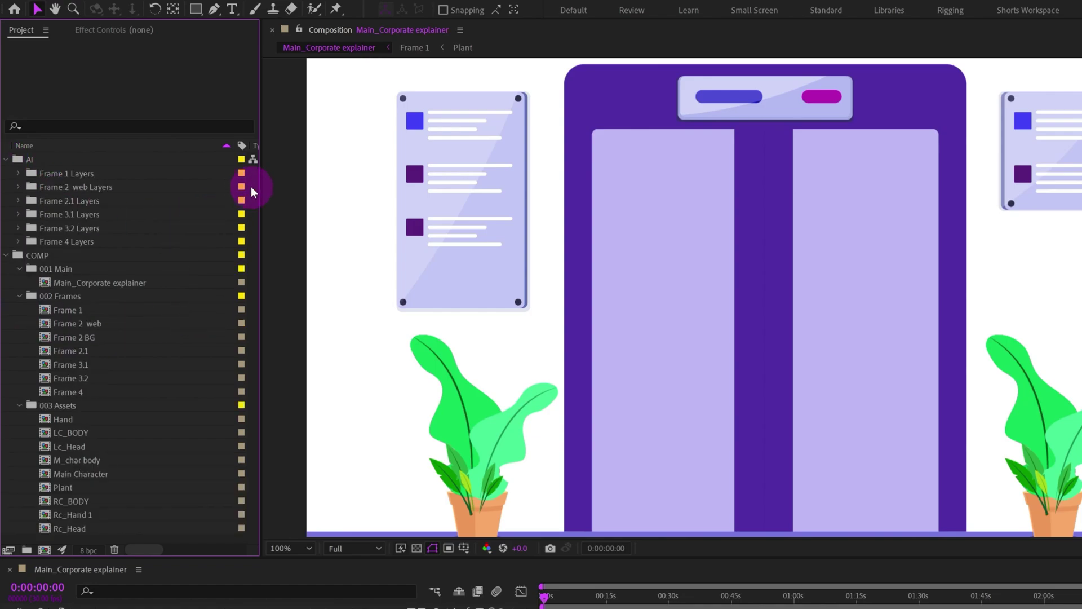
left_click(21, 178)
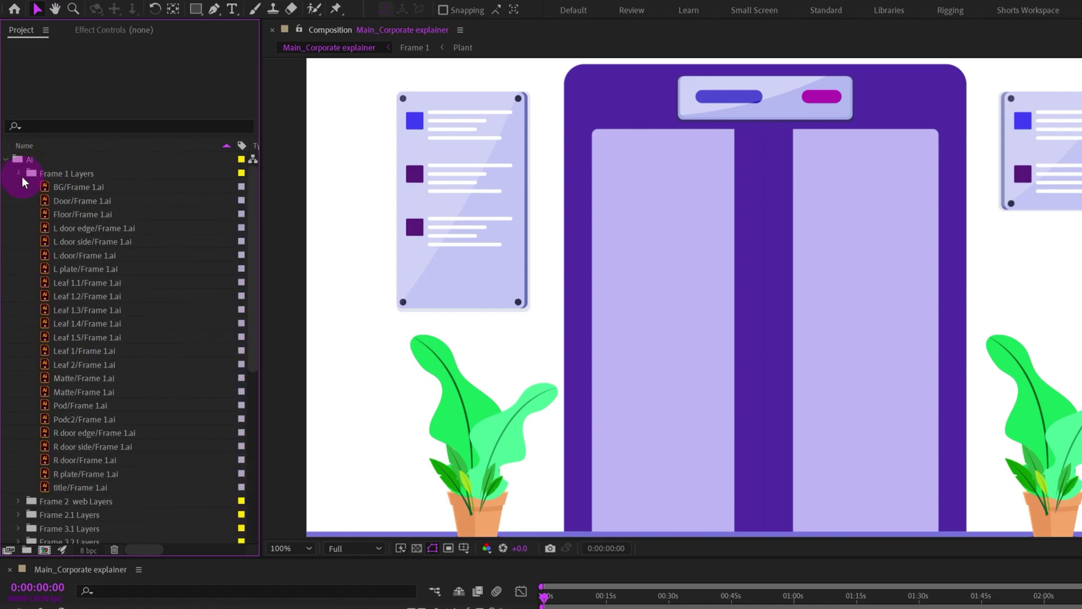
left_click(22, 177)
left_click(68, 352)
double_click(62, 97)
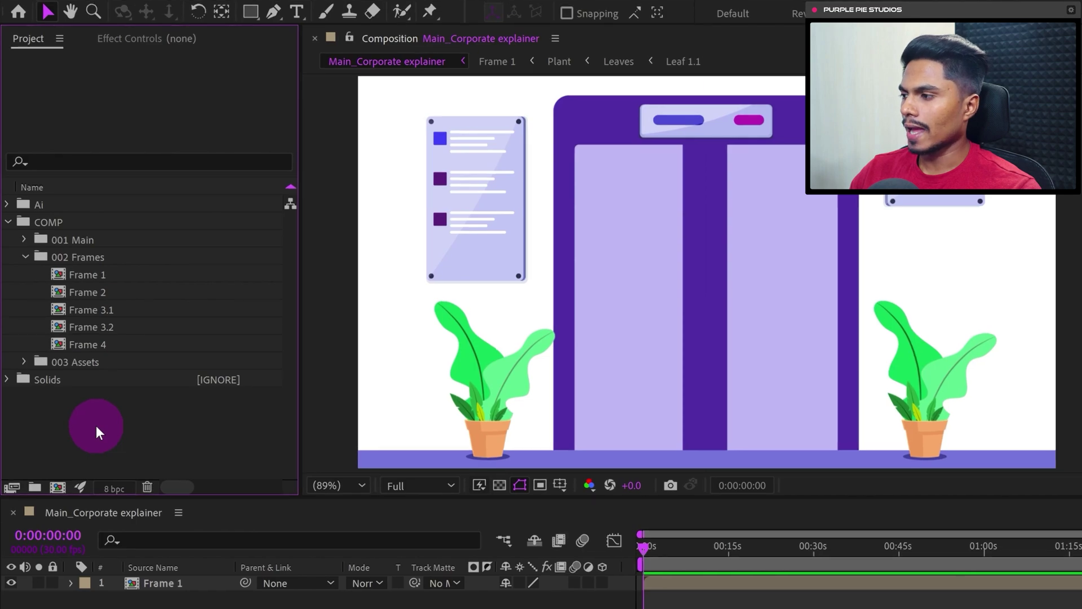
Step: Open the Frame 1 composition and examine its title layer, shifting the sign slightly and undoing the move
double_click(80, 275)
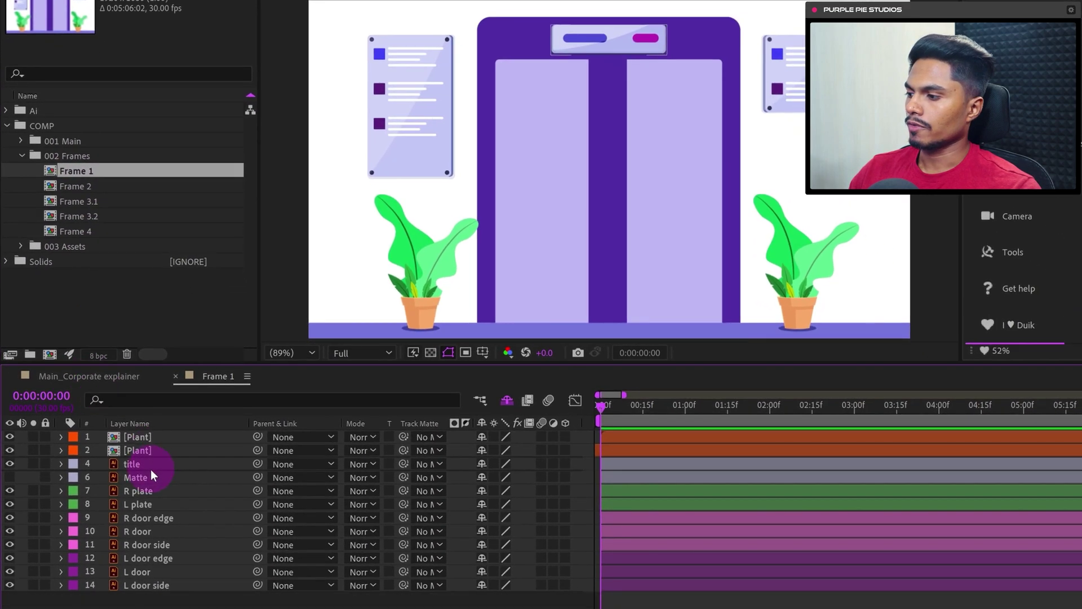
left_click(137, 463)
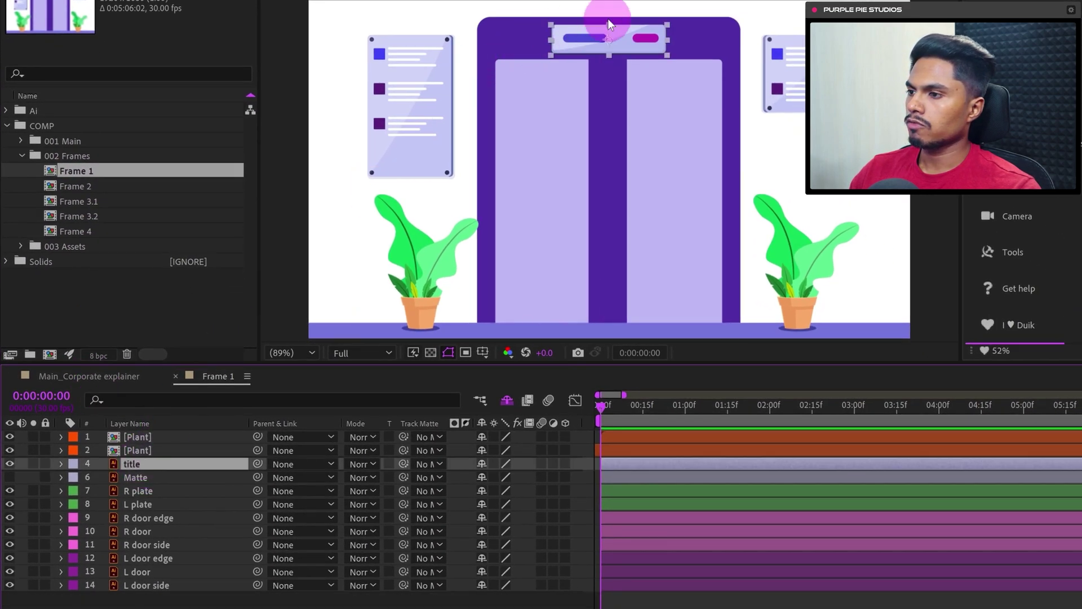
mouse_move(607, 36)
left_mouse_down()
mouse_move(622, 64)
mouse_move(612, 40)
left_mouse_up()
key("ctrl+z")
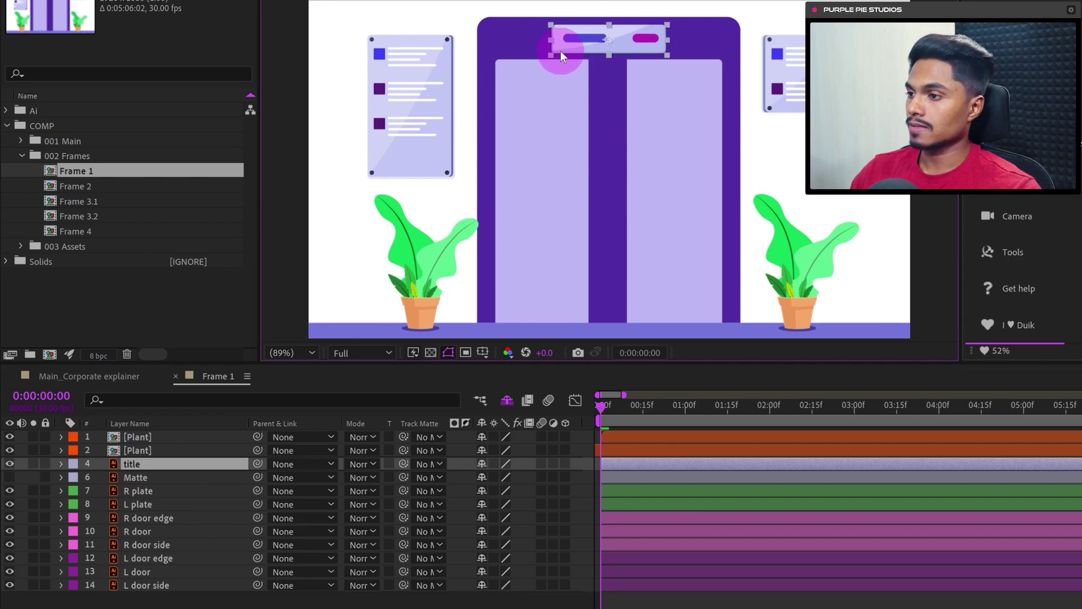
left_click(171, 519)
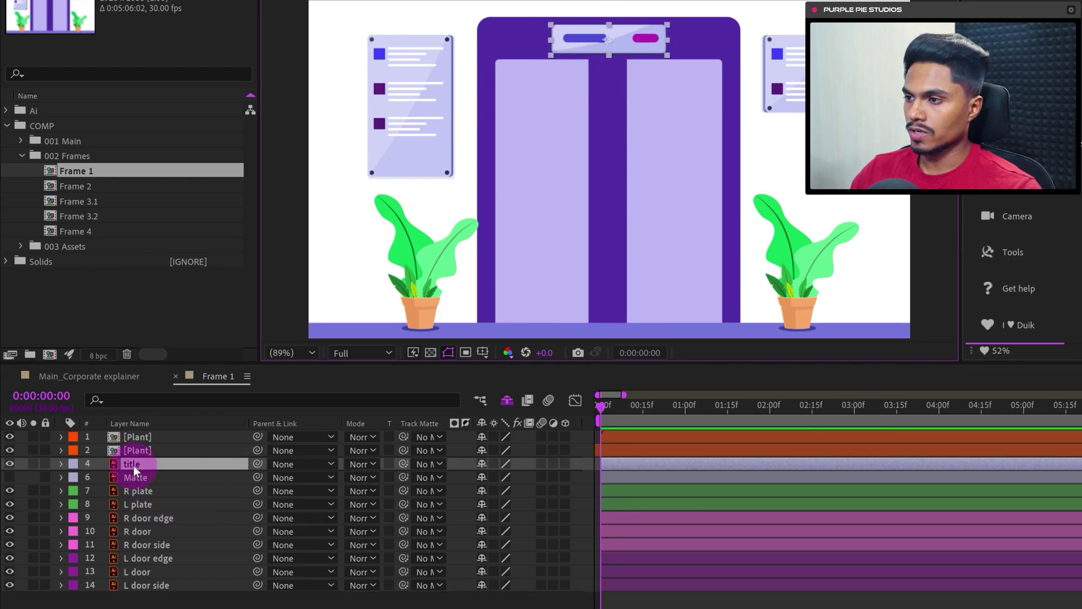
left_click(442, 130)
left_click(203, 519)
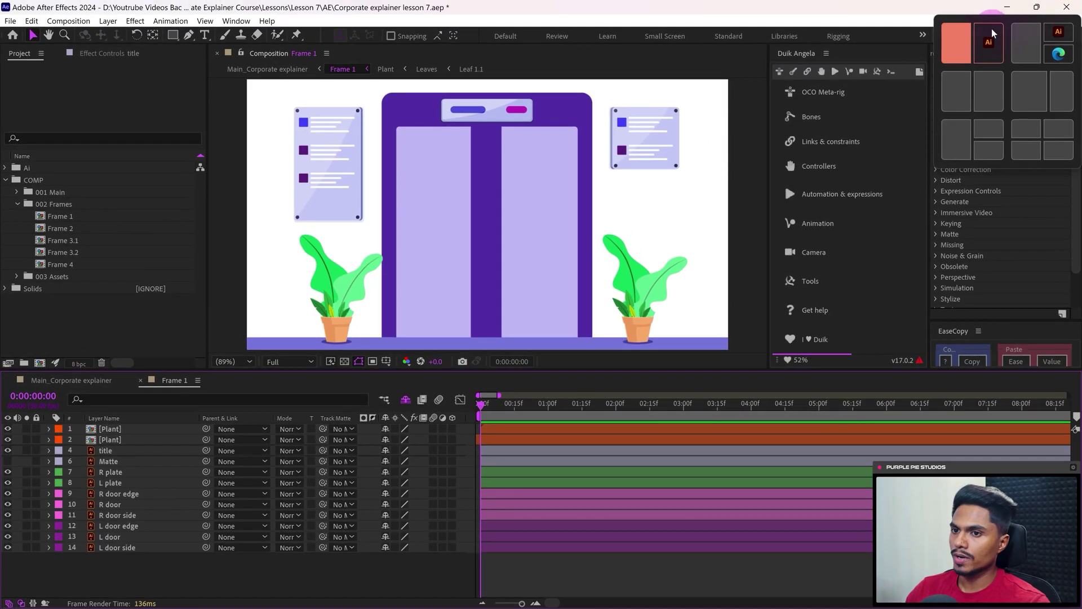
Step: In Illustrator, copy the sign above the door from Frame 1.ai into a new 1920 x 1080 px document at its original position
left_click(959, 43)
left_click_drag(845, 115, 764, 99)
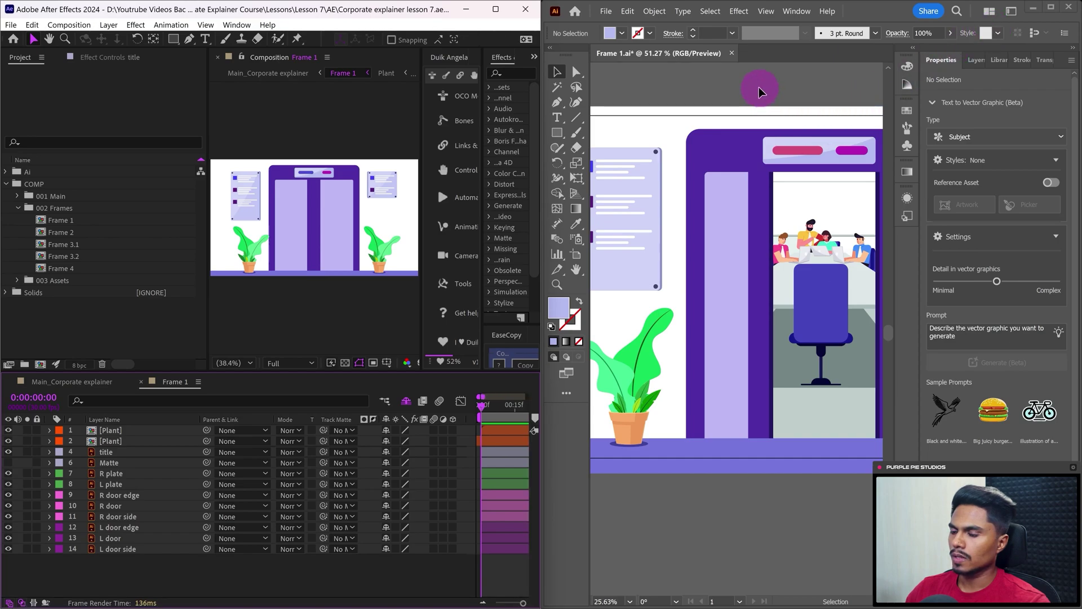
left_click(751, 146)
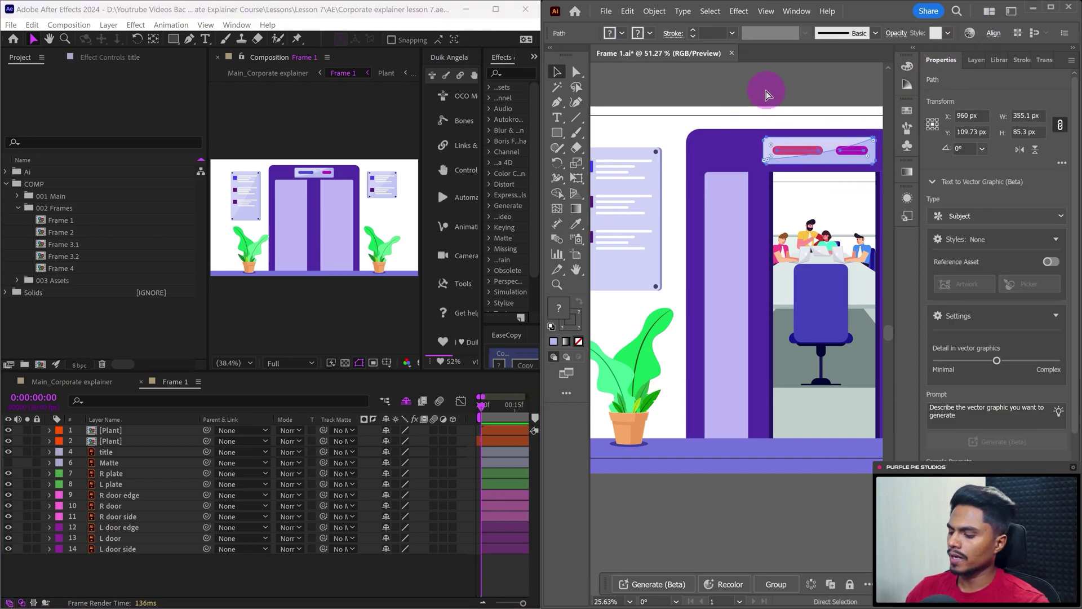
key("ctrl+n")
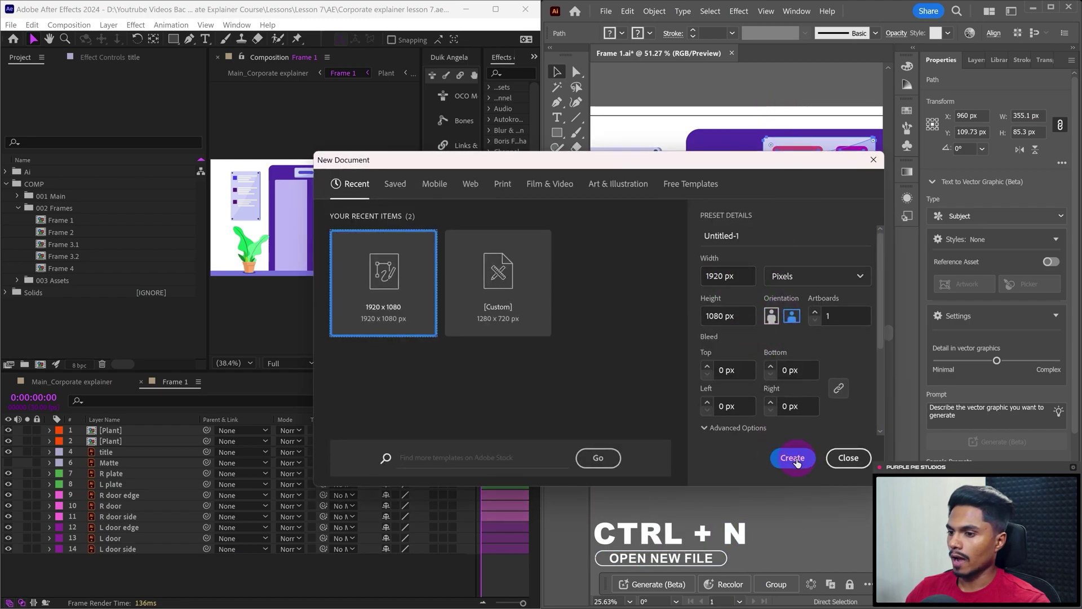
left_click(792, 457)
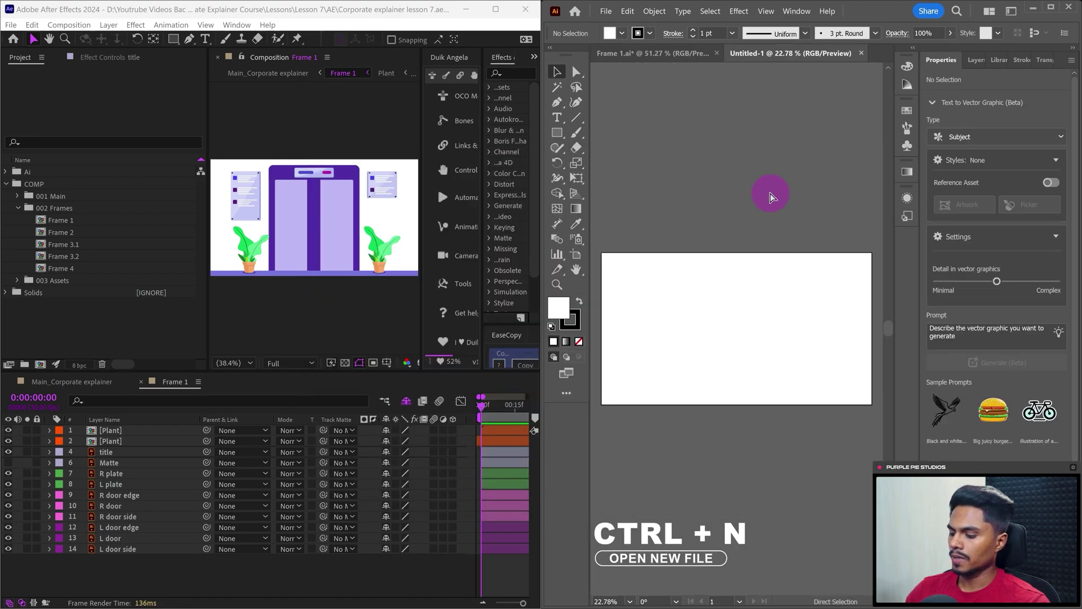
key("ctrl+v")
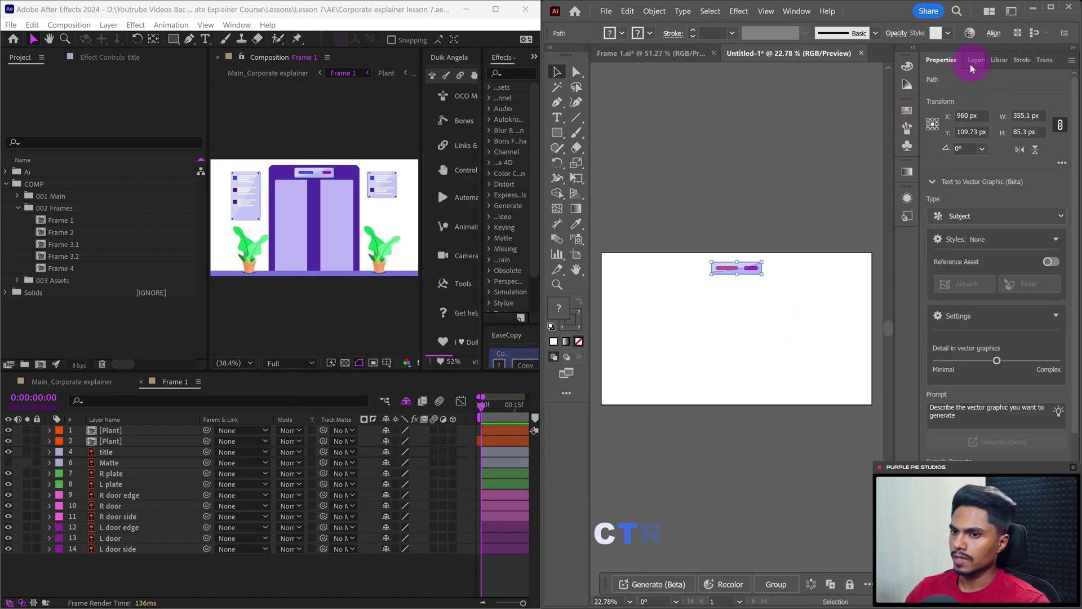
Step: Release the pasted sign's parts to separate top-level layers and delete the emptied parent layer
left_click(974, 61)
left_click(859, 214)
left_click(1071, 61)
left_click(981, 256)
left_click(1017, 155)
left_click(1019, 117, "shift")
left_click_drag(1020, 116, 1017, 86)
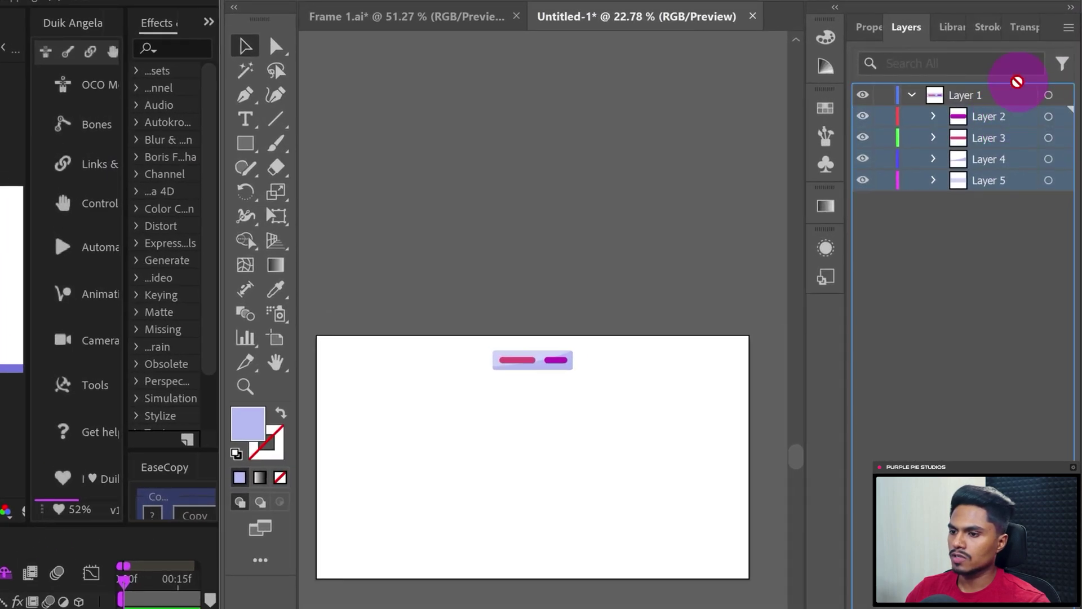
left_click(965, 418)
left_click(997, 186)
left_click(1063, 602)
Step: Rename the four sign layers from top to bottom as Voilet light, Red light, Shade and BG
double_click(973, 93)
type("Voilet light")
double_click(966, 116)
left_click_drag(964, 112, 941, 115)
type("Red light")
double_click(966, 137)
type("Shade")
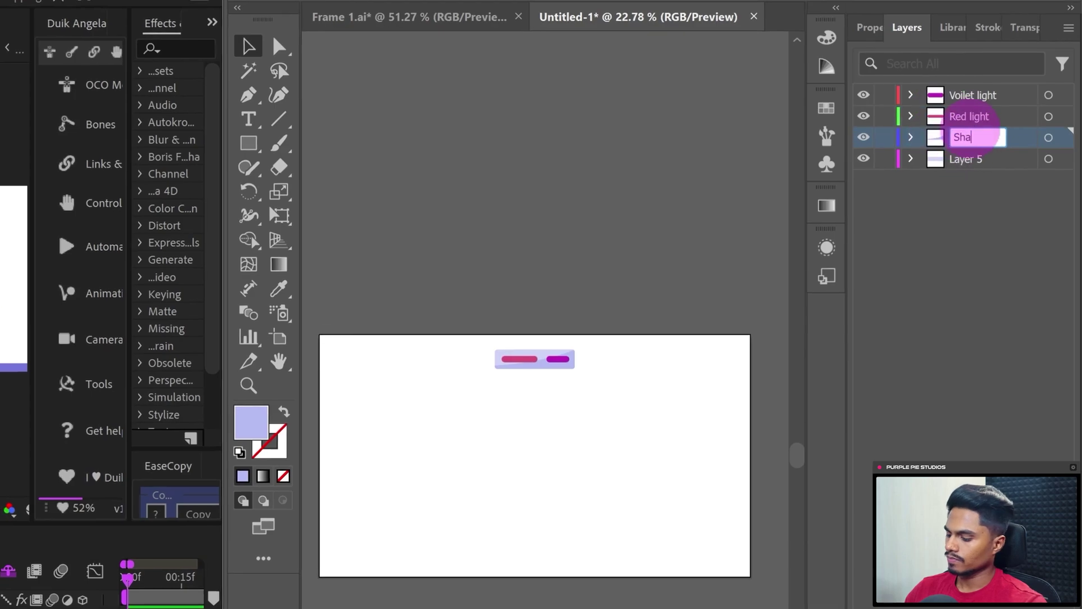
double_click(965, 159)
type("BG")
left_click(876, 290)
Step: Save the document as an Adobe Illustrator file named Light signals in the Lesson 7 Assets folder, using the Illustrator 2020 version
key("ctrl+s")
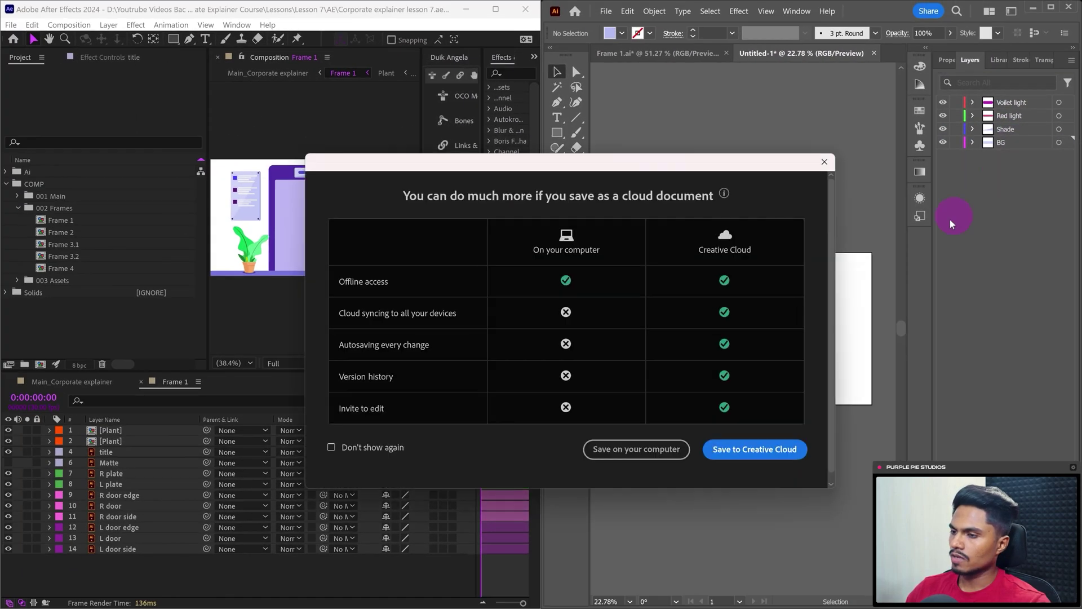
left_click(636, 449)
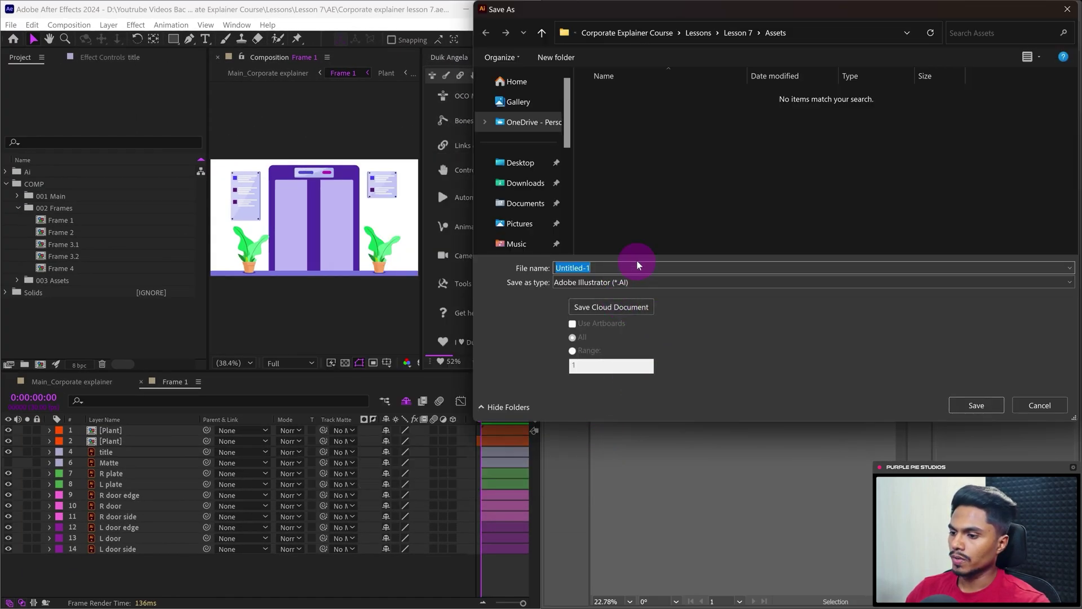
type("Light signals")
key("Return")
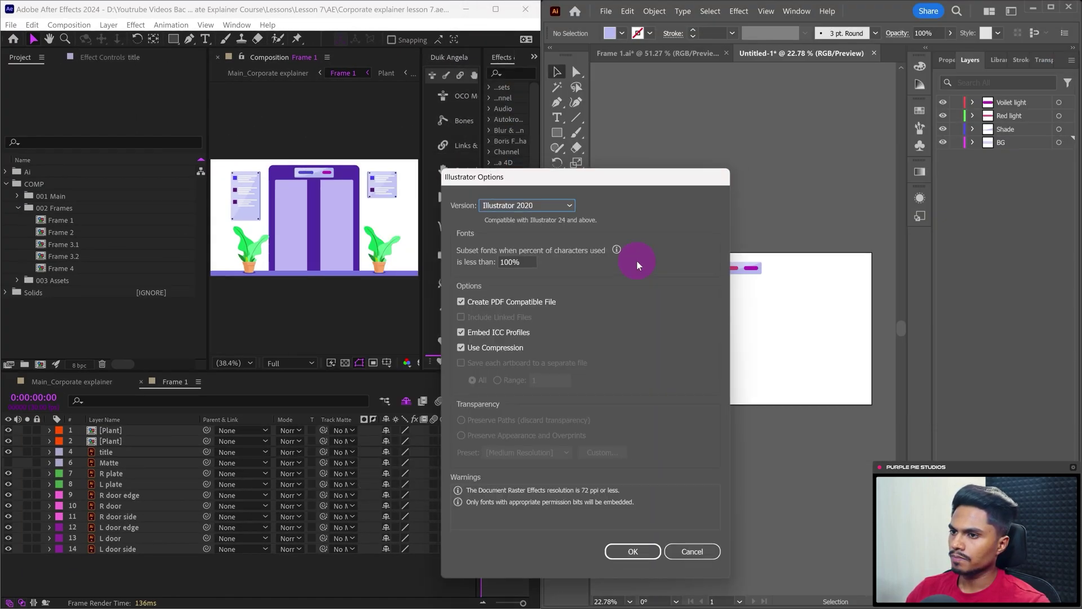
key("Return")
Step: Switch to After Effects and import the Light signals file as a composition retaining layer sizes
left_click(496, 9)
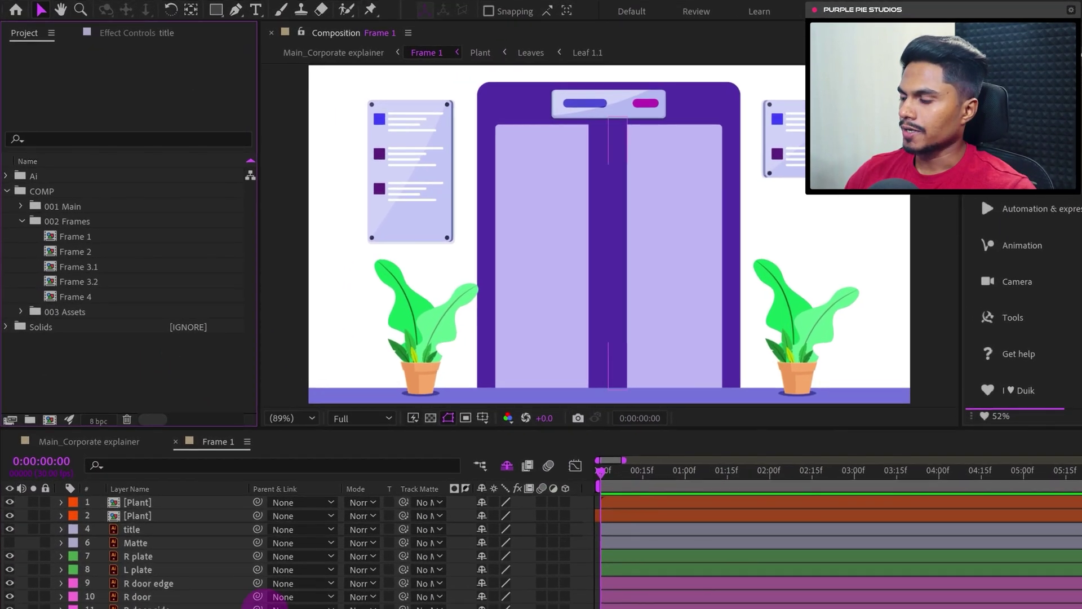
double_click(131, 363)
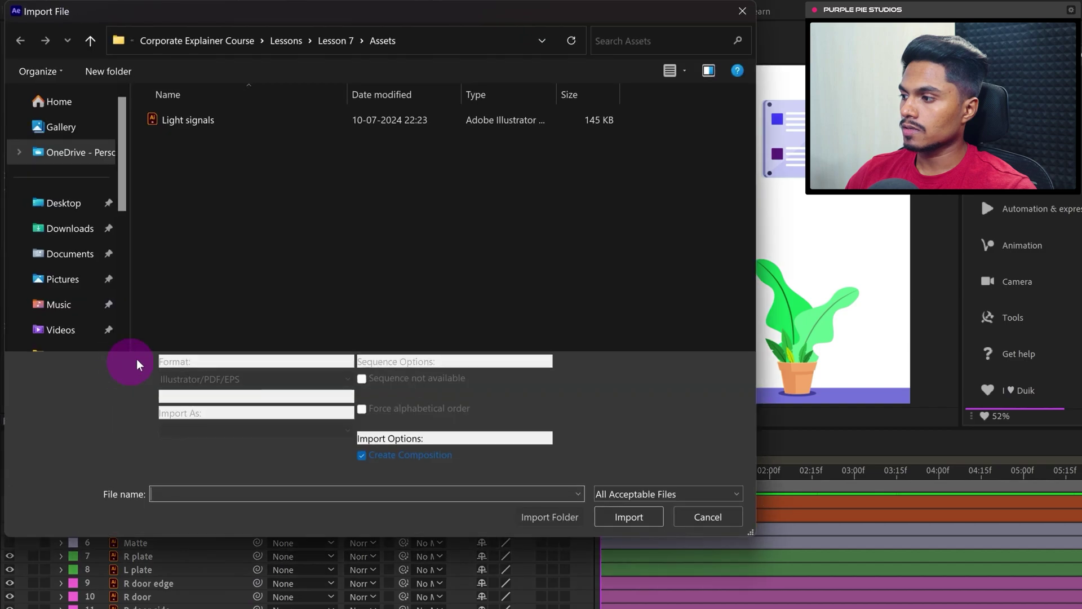
left_click(193, 120)
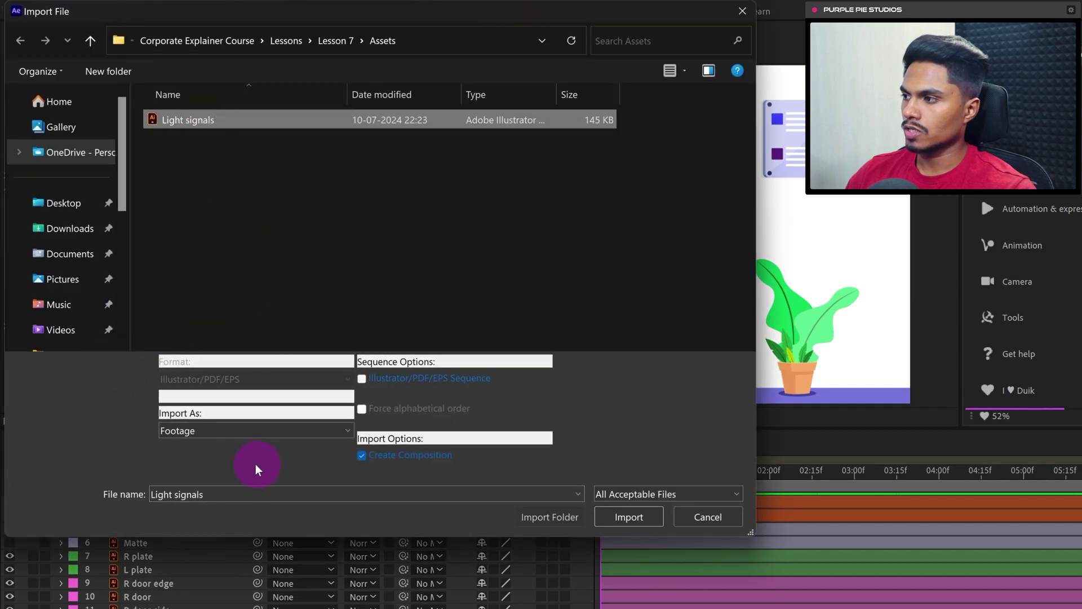
left_click(257, 431)
left_click(261, 458)
left_click(629, 517)
Step: Add the Light signals composition to Frame 1 directly above the title layer
left_click(58, 326)
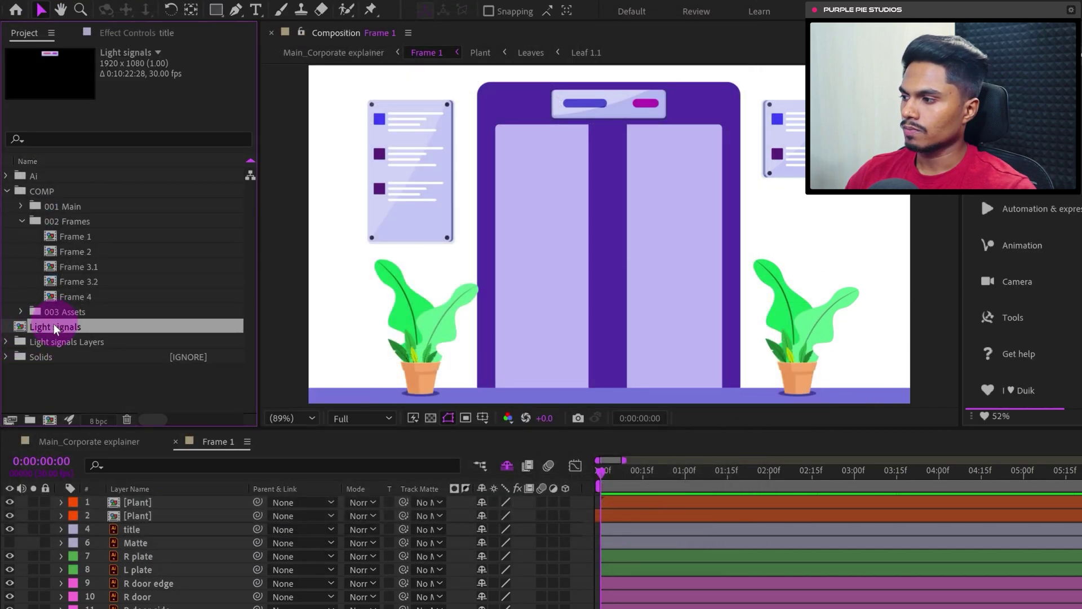
left_click_drag(58, 325, 153, 515)
left_click(140, 545)
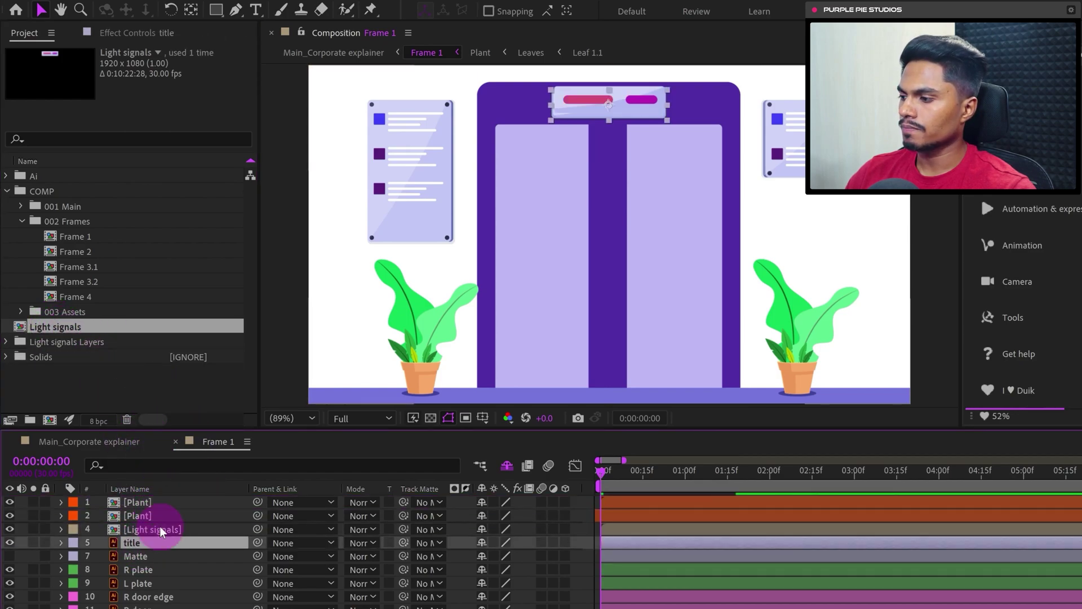
left_click(160, 530)
Step: Inside the Light signals composition, create shapes from the Voilet light and Red light vector layers
double_click(147, 530)
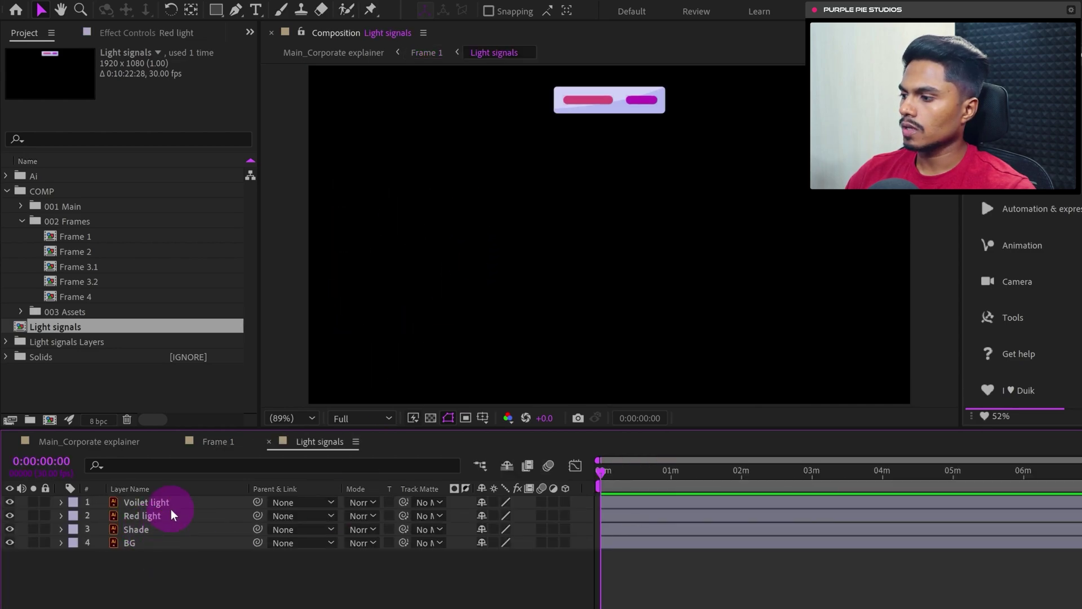
left_click(170, 501)
left_click(167, 516, "ctrl")
right_click(166, 515)
mouse_move(213, 377)
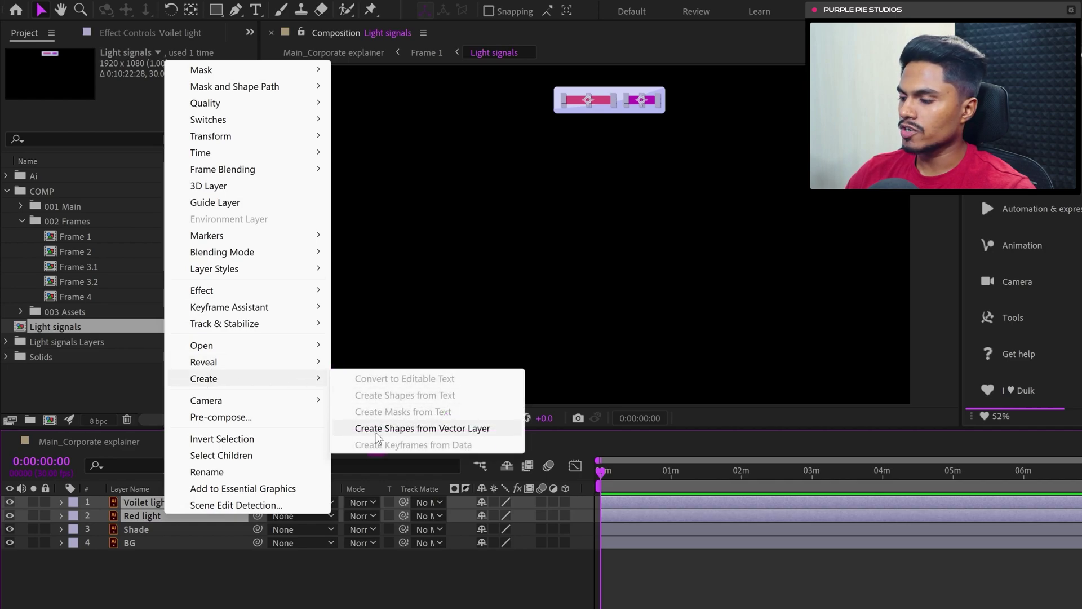
left_click(376, 428)
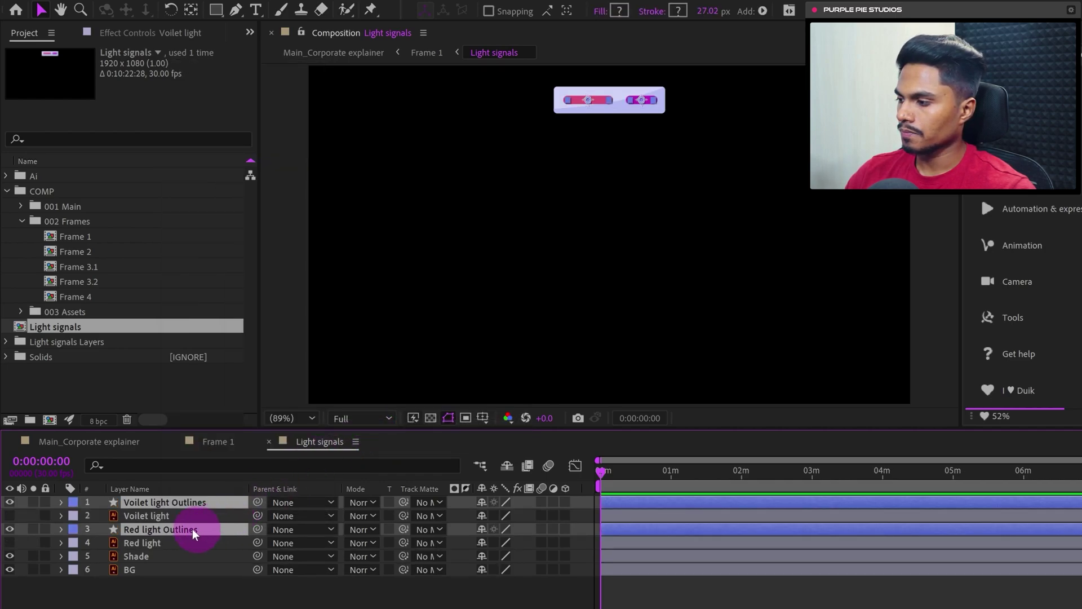
Step: Delete the original Voilet light and Red light vector layers and enable continuous rasterization on the Shade and BG layers
left_click(138, 542)
left_click(142, 519, "ctrl")
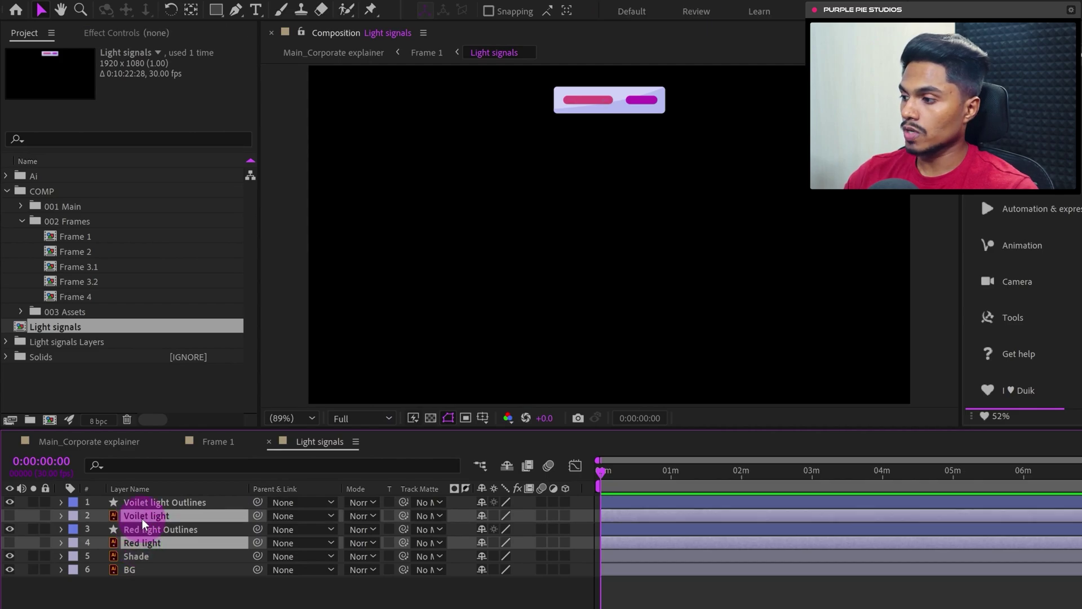
key("Delete")
left_click(199, 590)
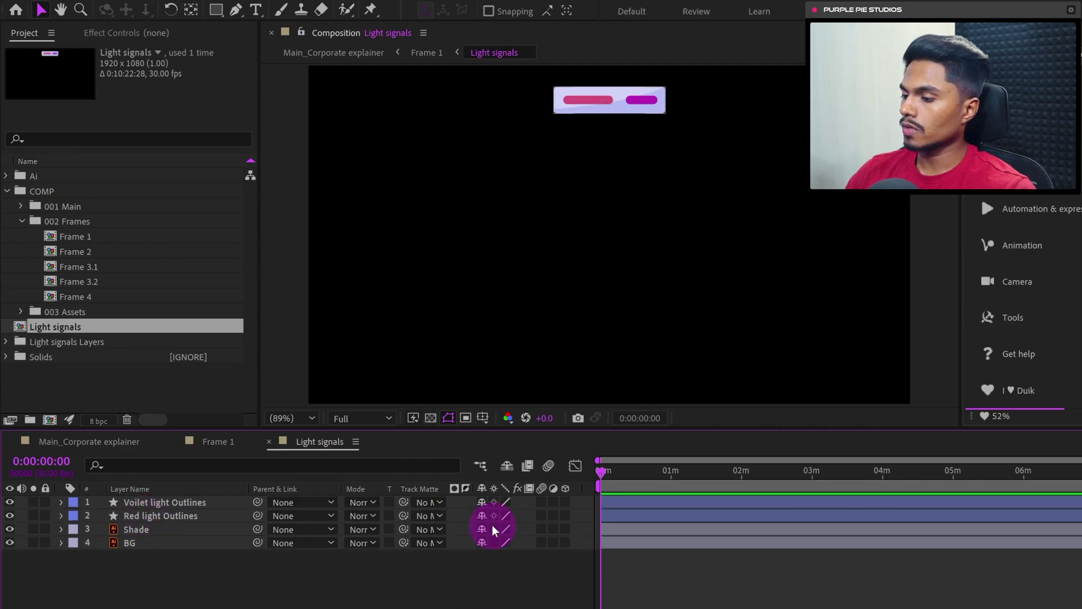
left_click_drag(491, 529, 495, 542)
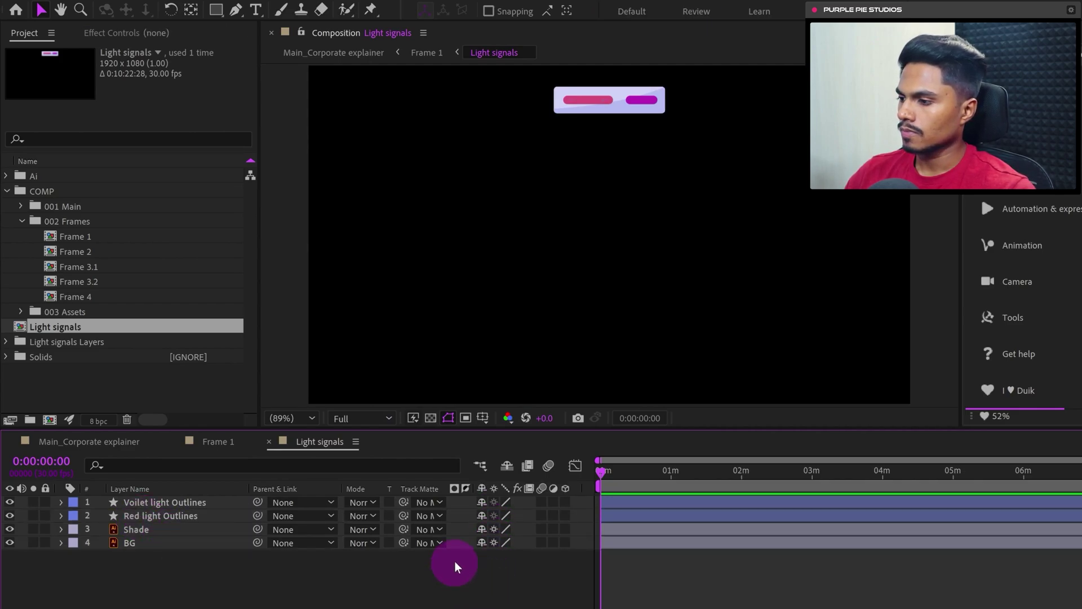
Step: Crop the Light signals composition to a region of interest of about 464 x 156 px drawn around the sign
left_click(467, 419)
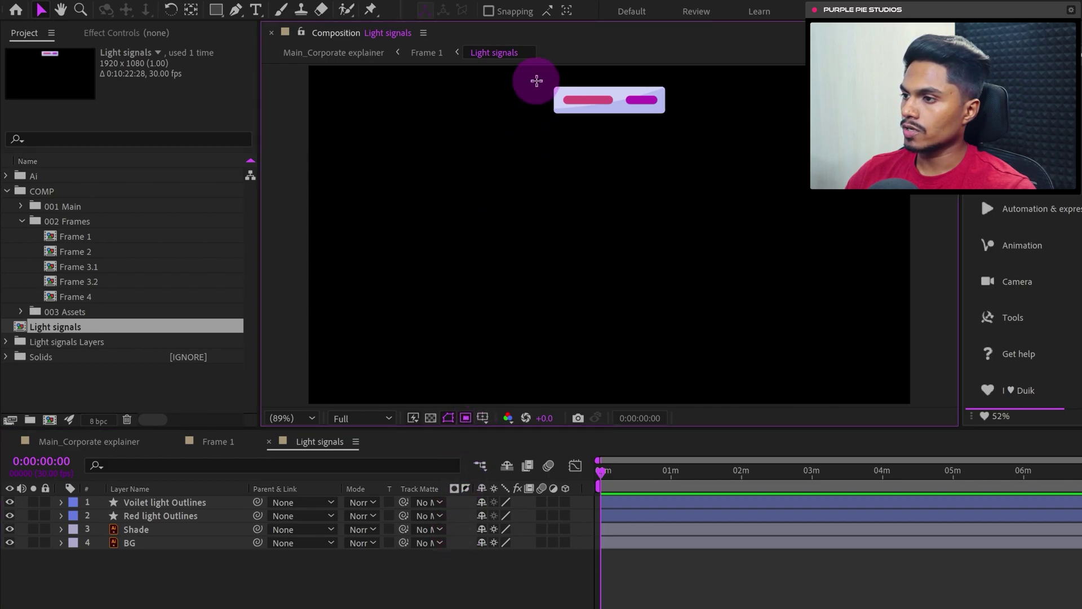
left_click_drag(535, 77, 681, 149)
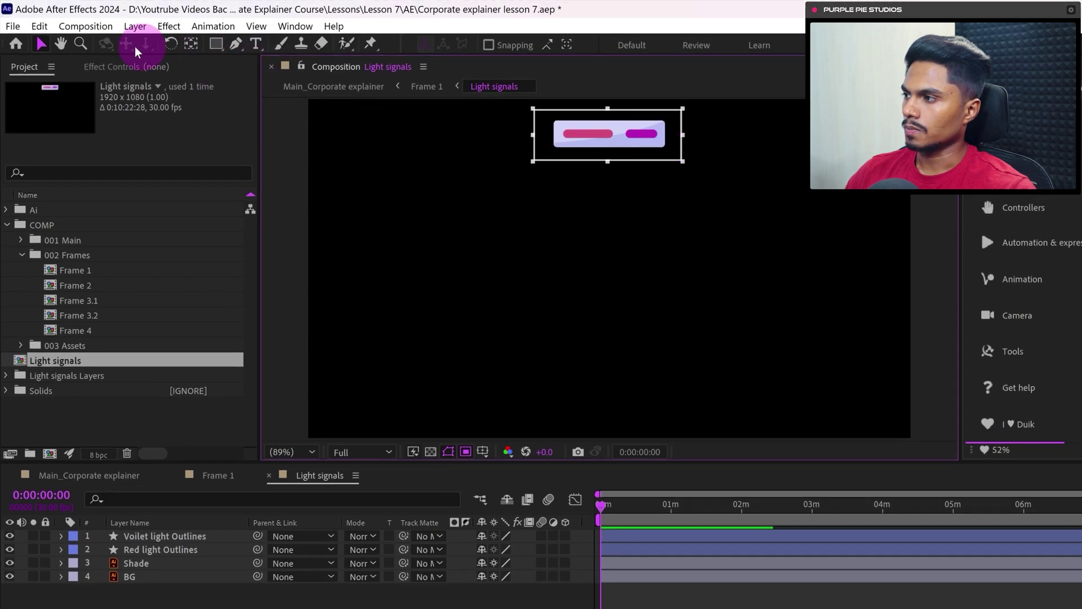
left_click(76, 17)
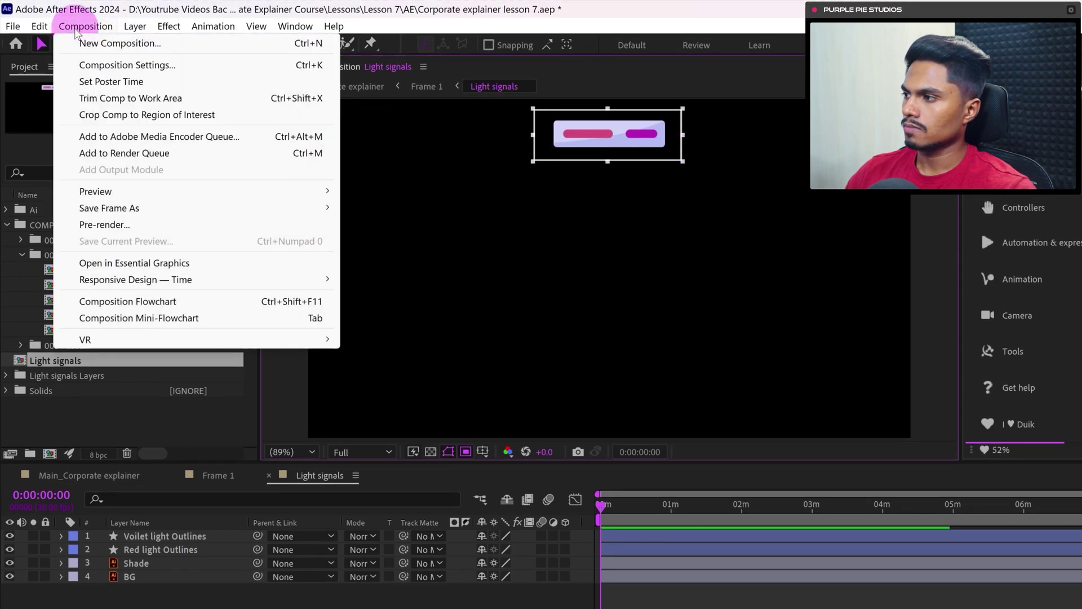
left_click(131, 115)
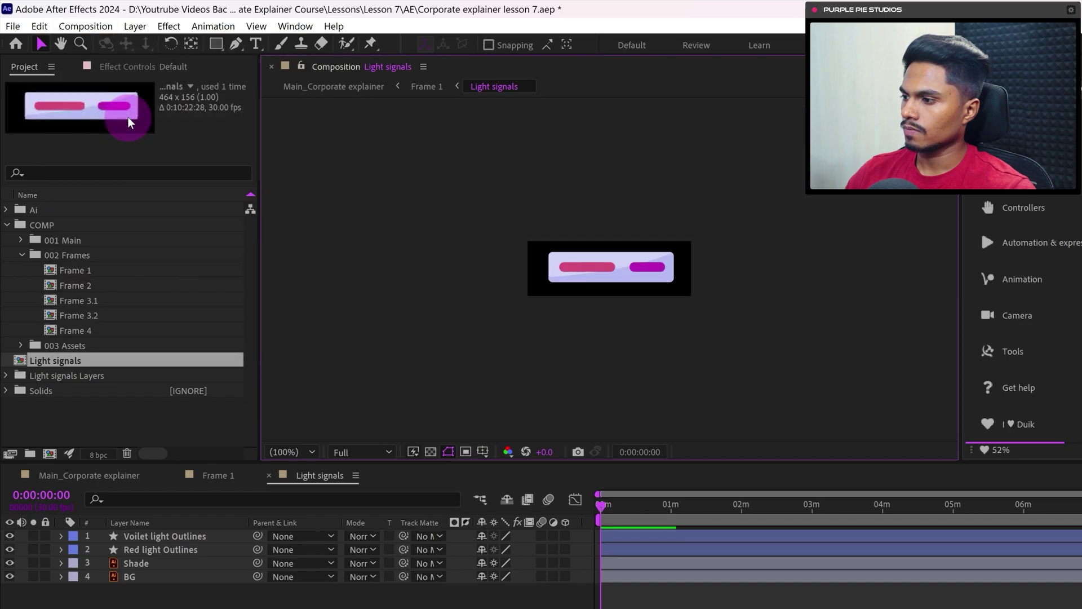
Step: In the Frame 1 composition, reposition the Light signals layer so it lines up with the title sign above the door
left_click(210, 476)
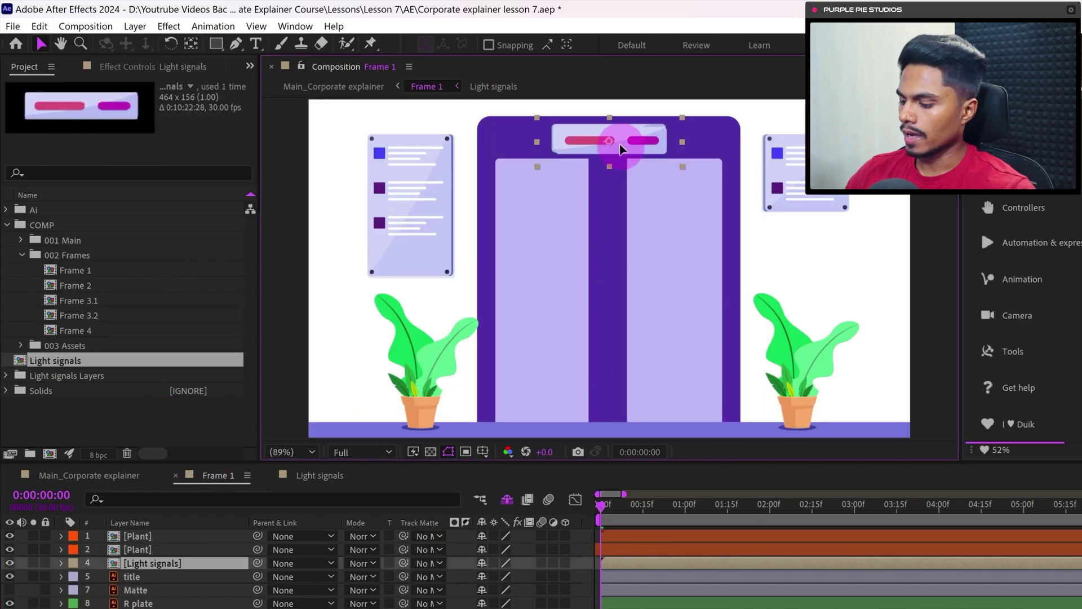
left_click_drag(629, 148, 623, 145)
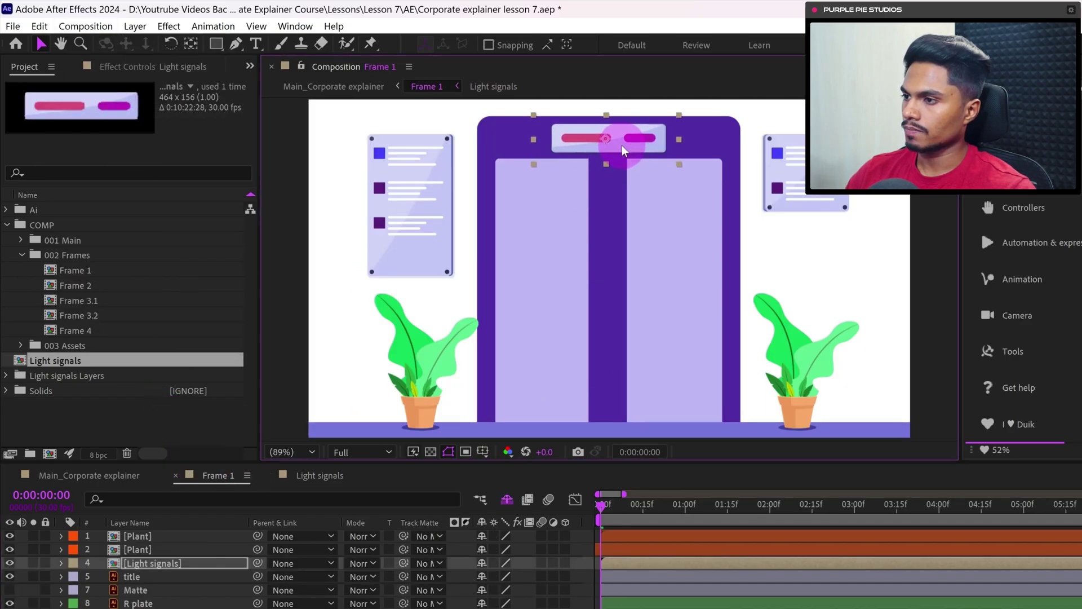
Step: Delete the original title layer from Frame 1 and select the Light signals layer that replaces it
left_click(151, 576)
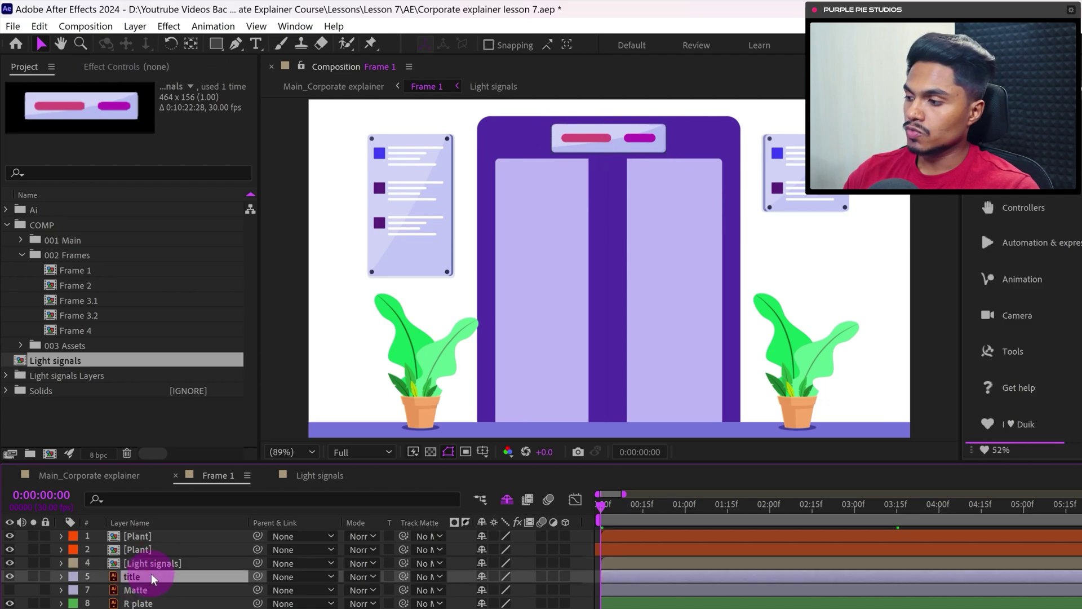
key("Delete")
left_click(159, 563)
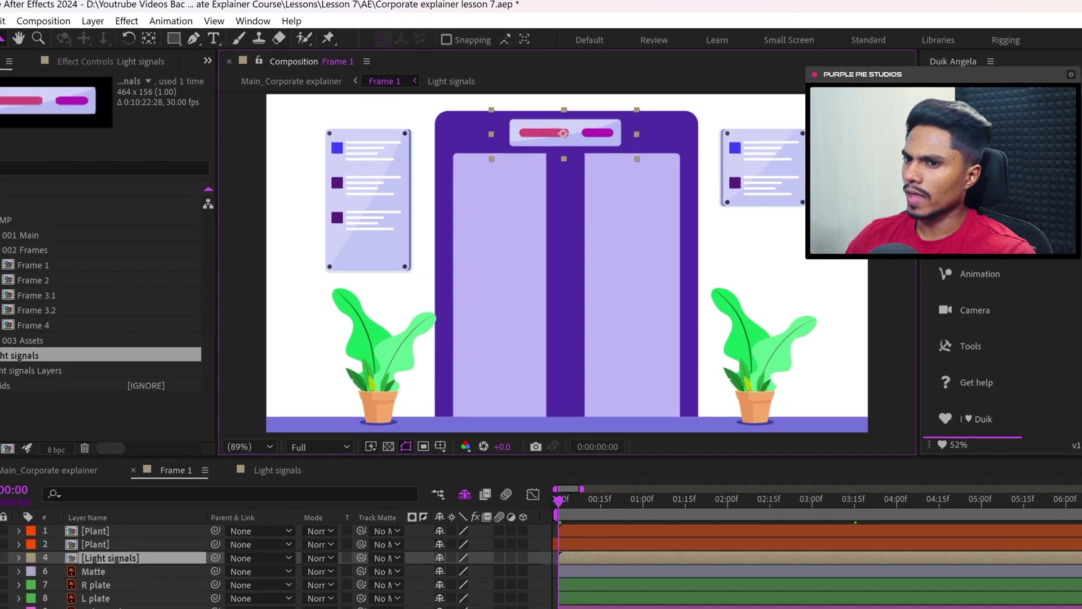
Step: Apply a Drop Shadow at 25% opacity to the Light signals layer and duplicate the effect
left_click(941, 50)
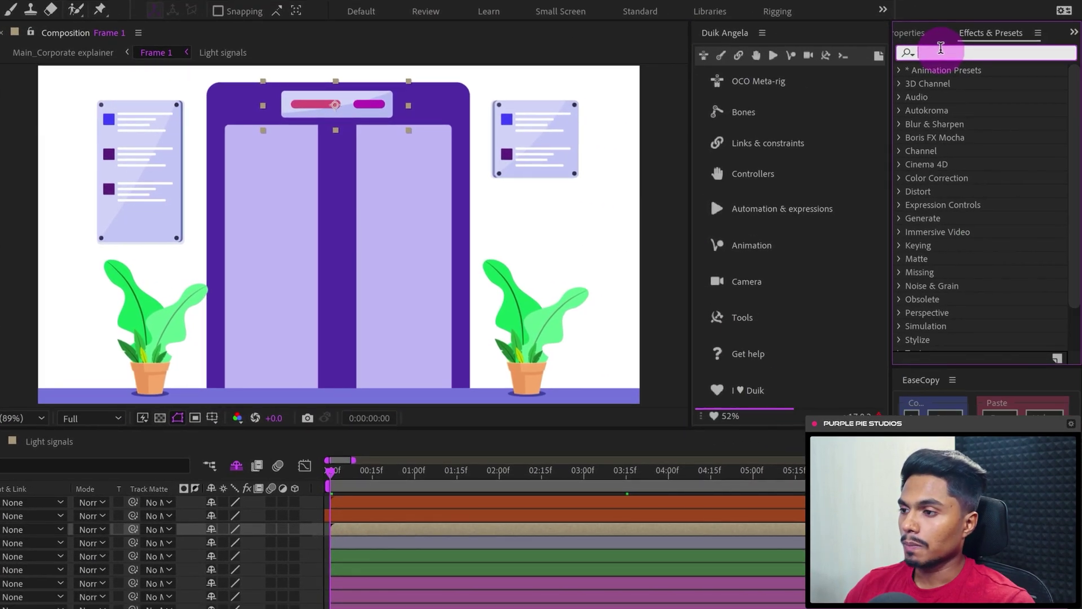
type("drop")
double_click(975, 286)
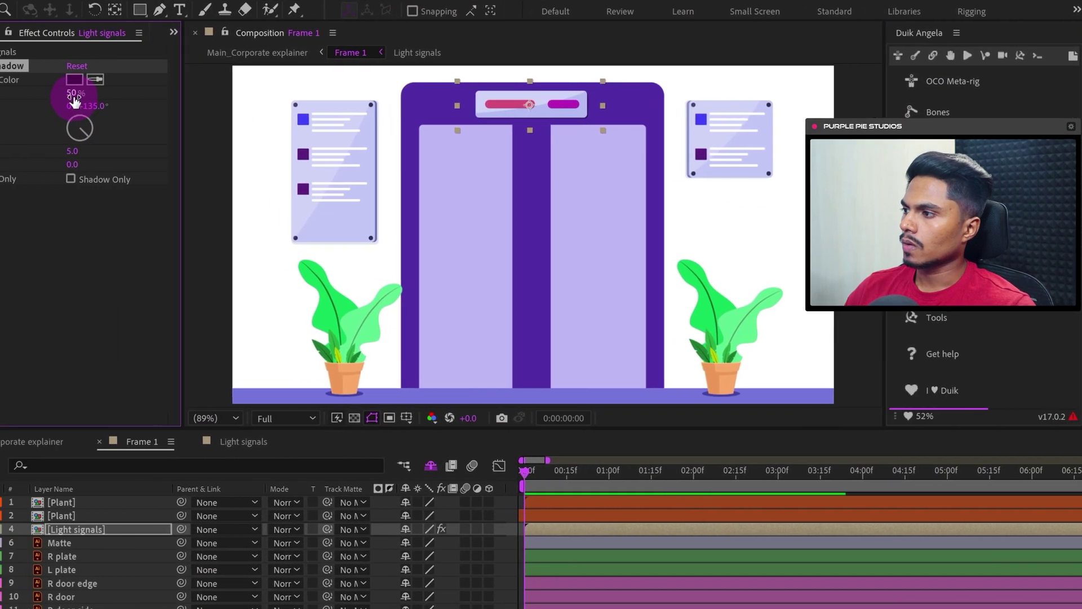
left_click(151, 93)
type("25")
key("Return")
left_click(82, 67)
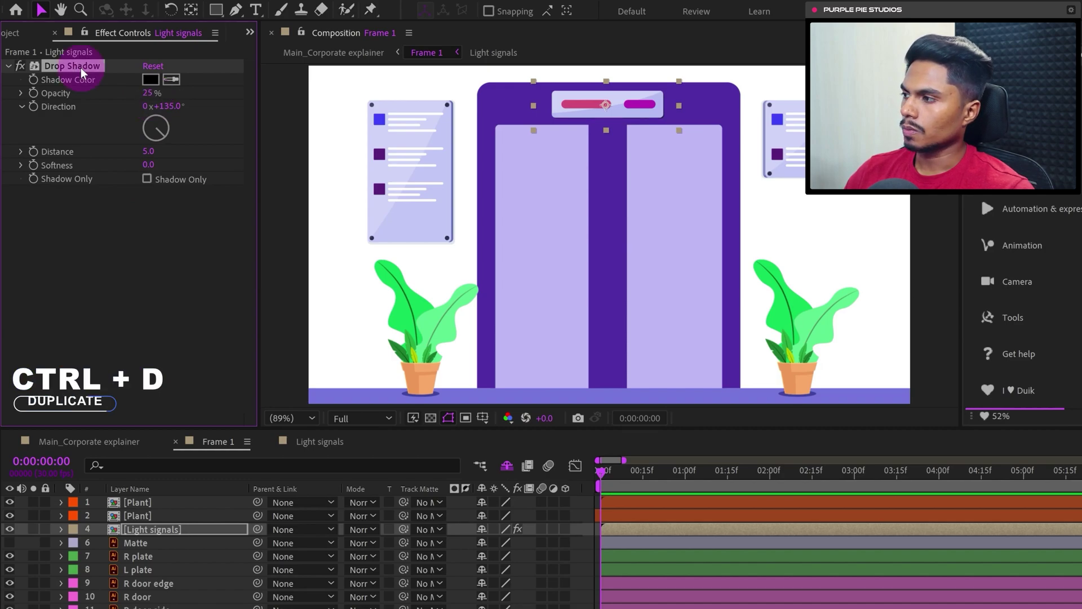
key("ctrl+d")
key("F2")
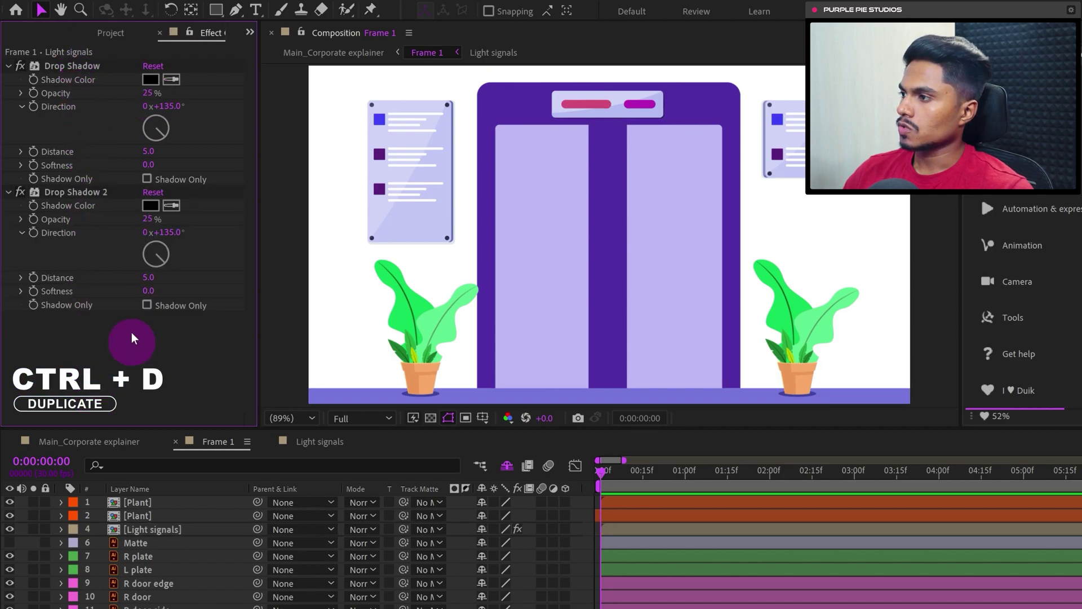
Step: File the loose Light signals composition and Light signals Layers folder inside the project's existing folders
left_click(112, 34)
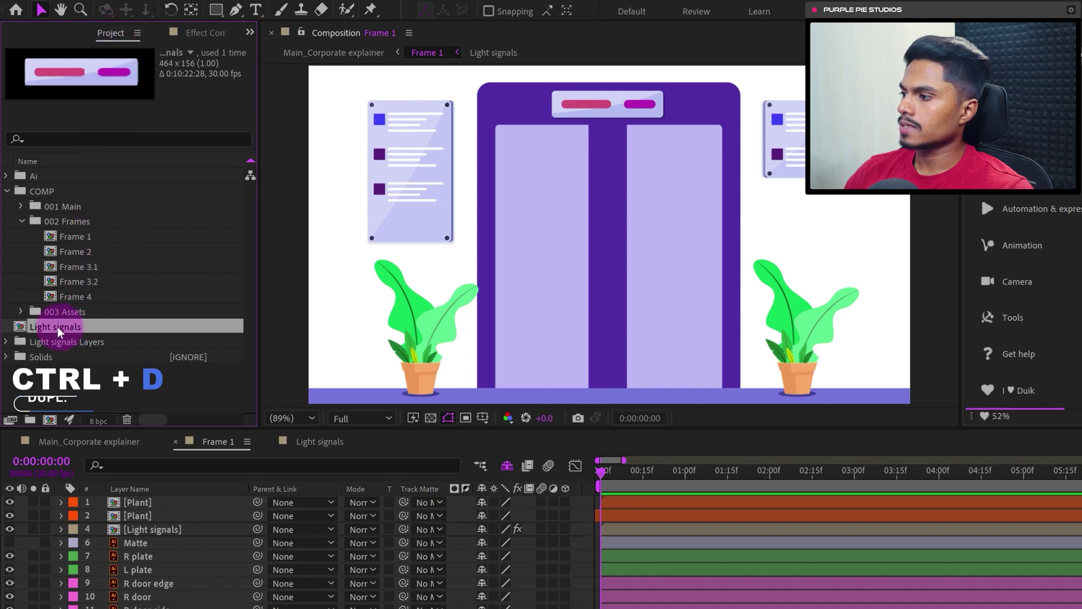
left_click_drag(56, 329, 48, 182)
left_click(22, 311)
left_click(66, 327)
left_click(72, 365)
left_click(94, 362)
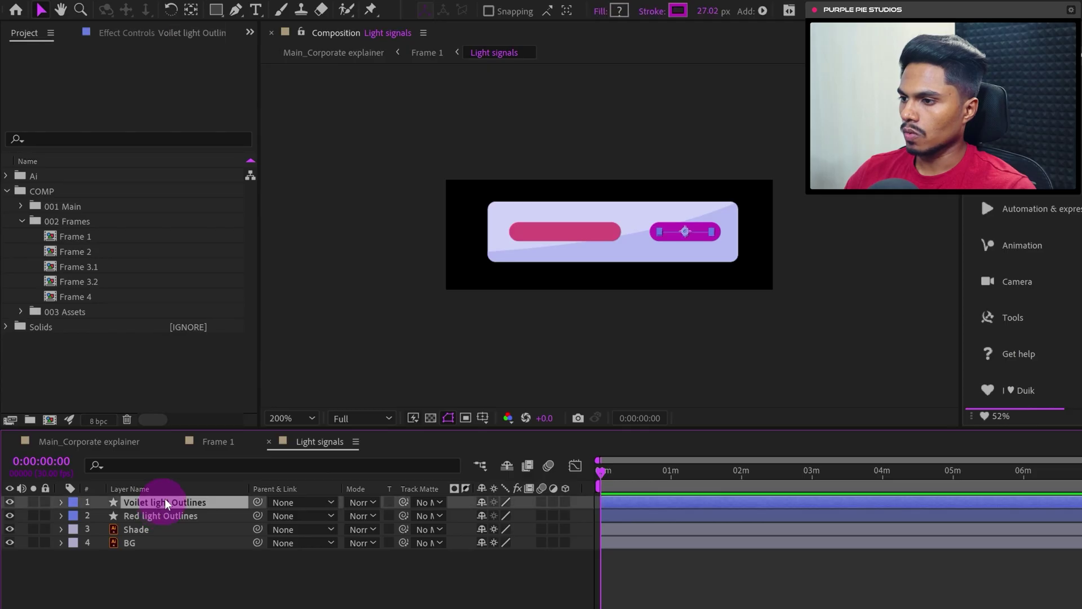
Step: In the Light signals composition, add a stroke color keyframe to Voilet light Outlines at 0:00:04:00
left_click(62, 502)
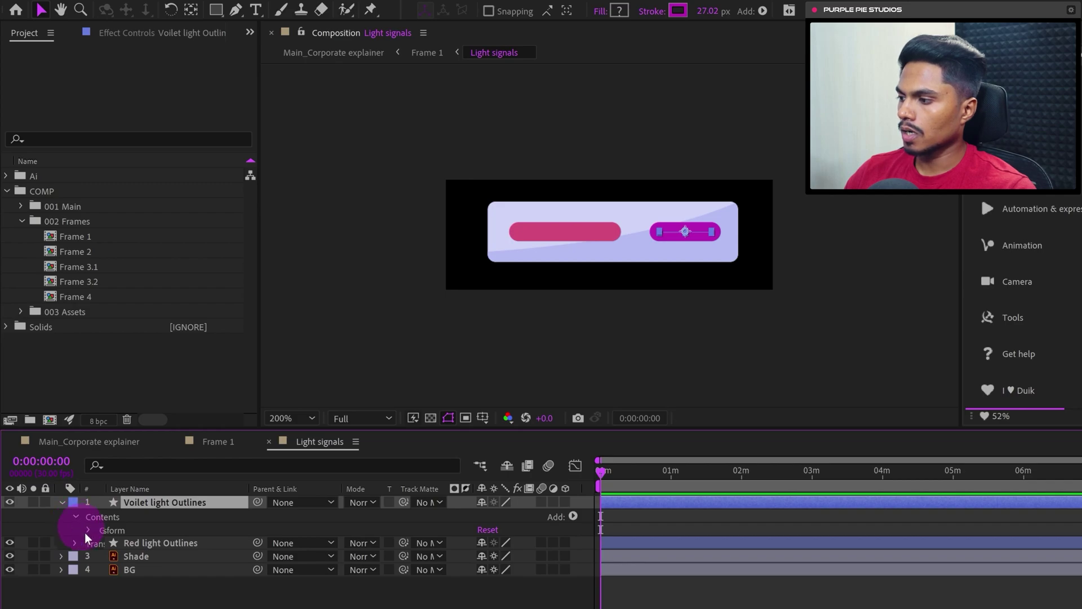
left_click(76, 517)
left_click(88, 531)
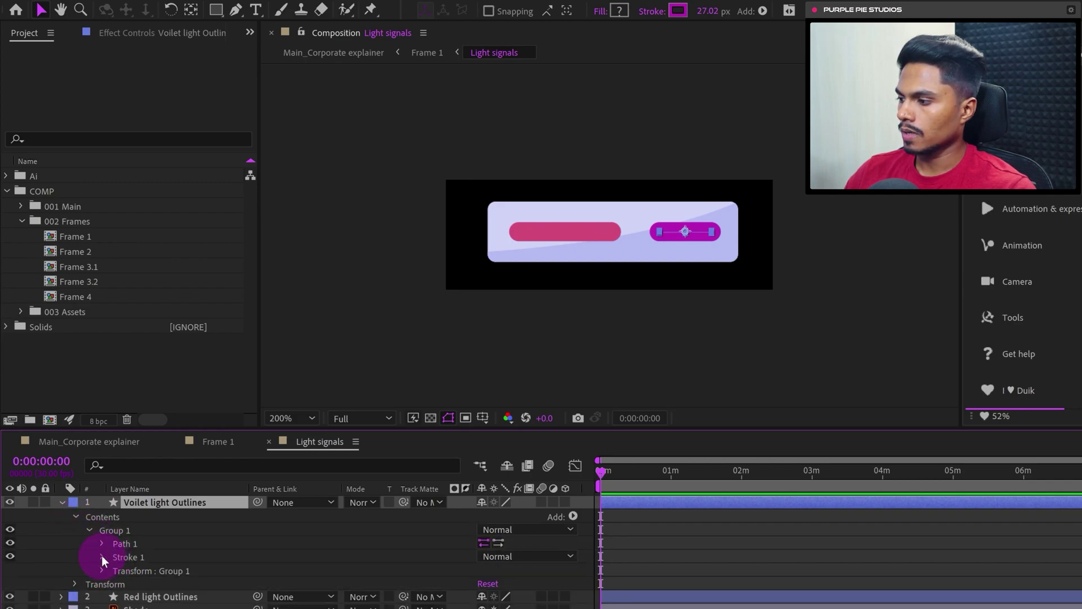
left_click(102, 557)
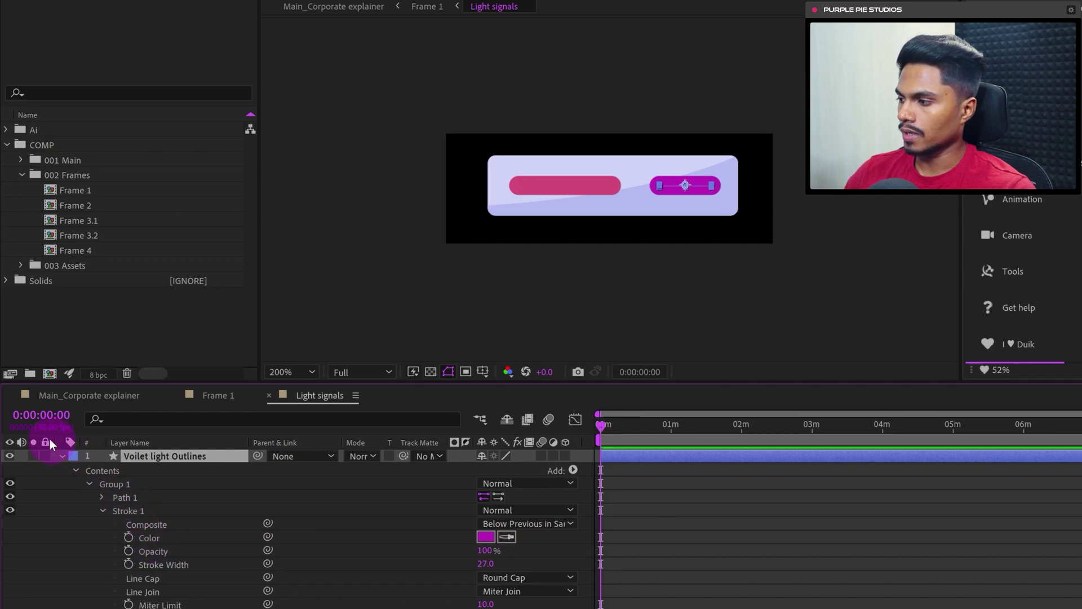
left_click(690, 520)
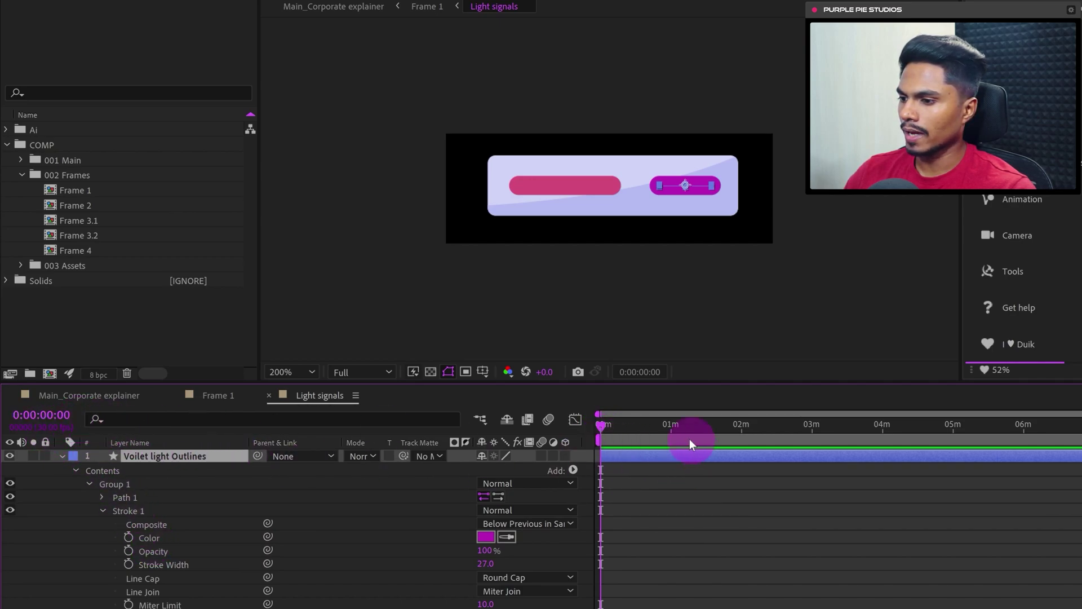
key("=")
key("=")
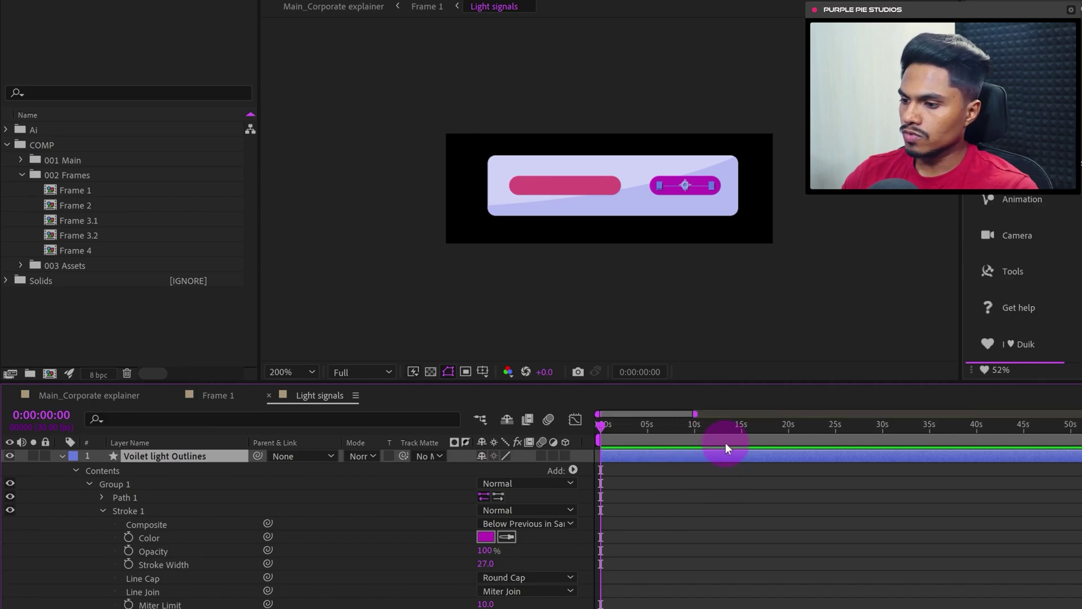
scroll(726, 442, "up", 5)
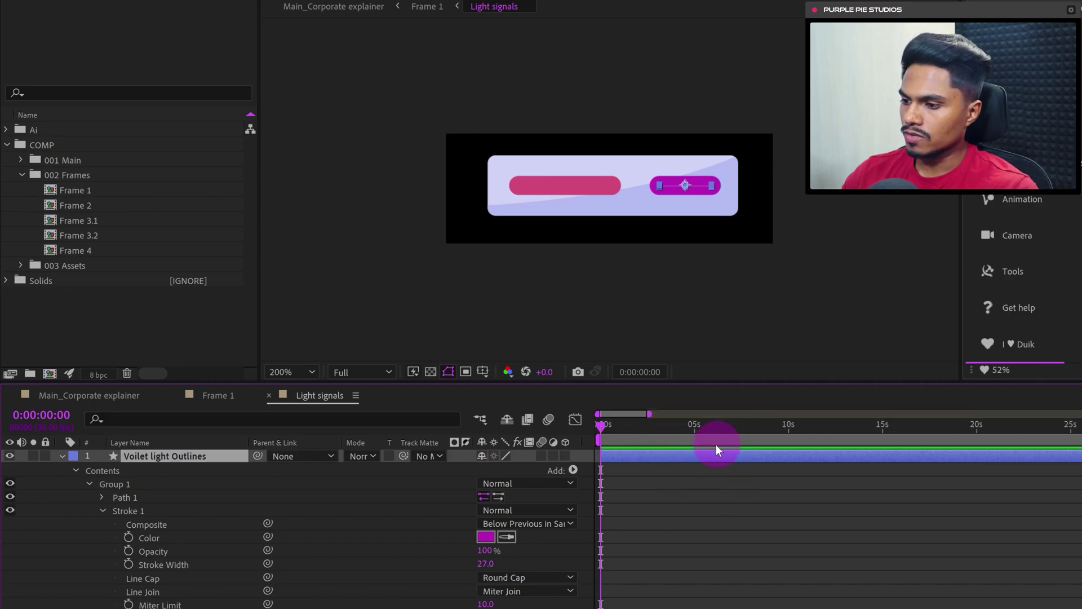
left_click(747, 427)
scroll(753, 431, "up", 4)
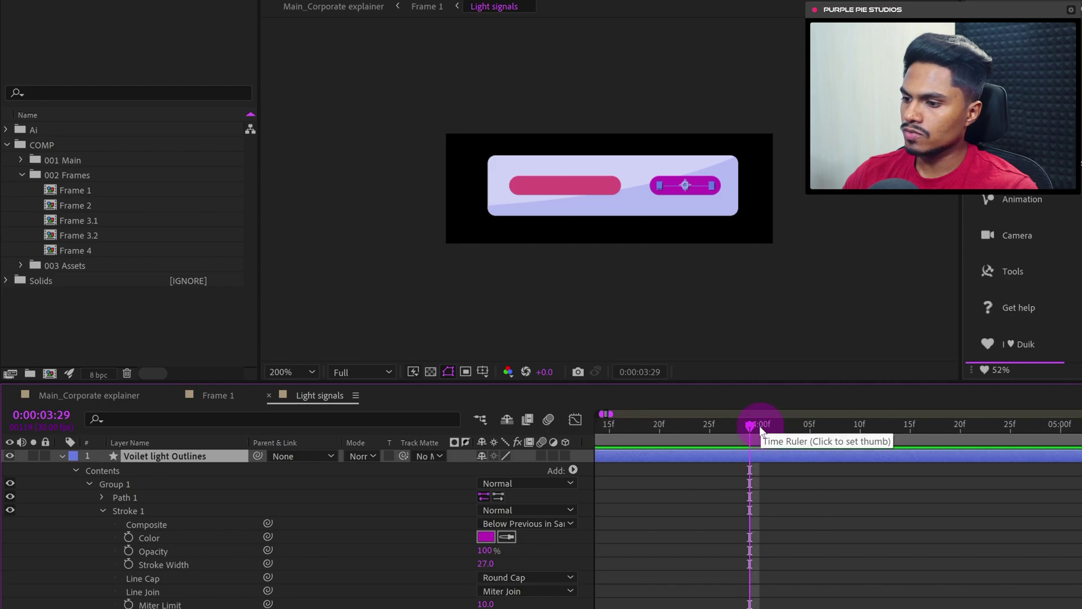
left_click(759, 425)
scroll(824, 495, "down", 4)
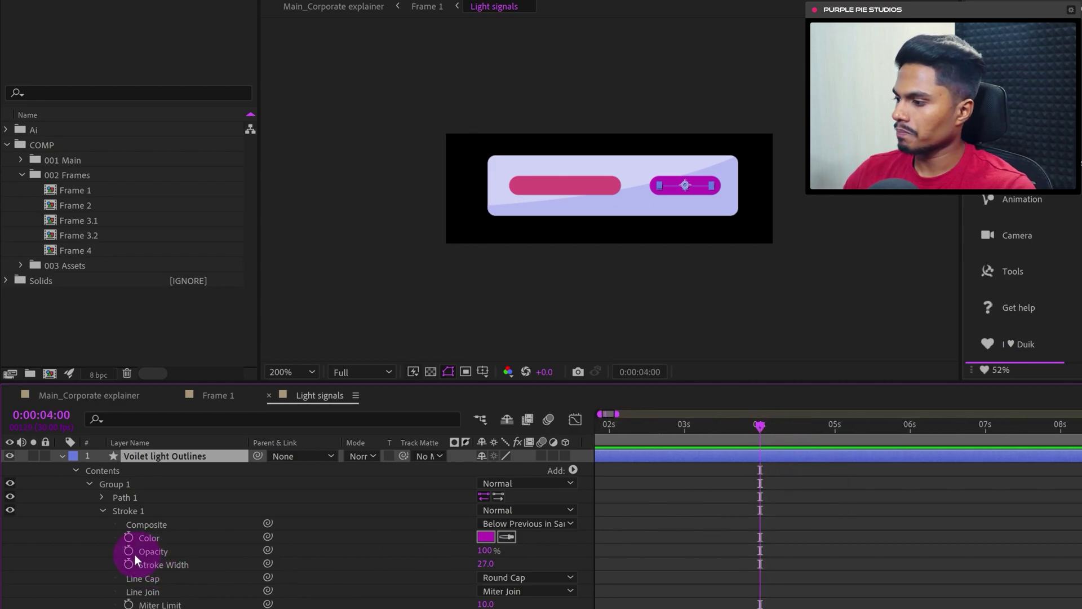
left_click(129, 538)
Step: Four frames further on, at 0:00:04:04, change the Voilet light stroke color to bright yellow
left_click(47, 420)
type("+4")
key("Return")
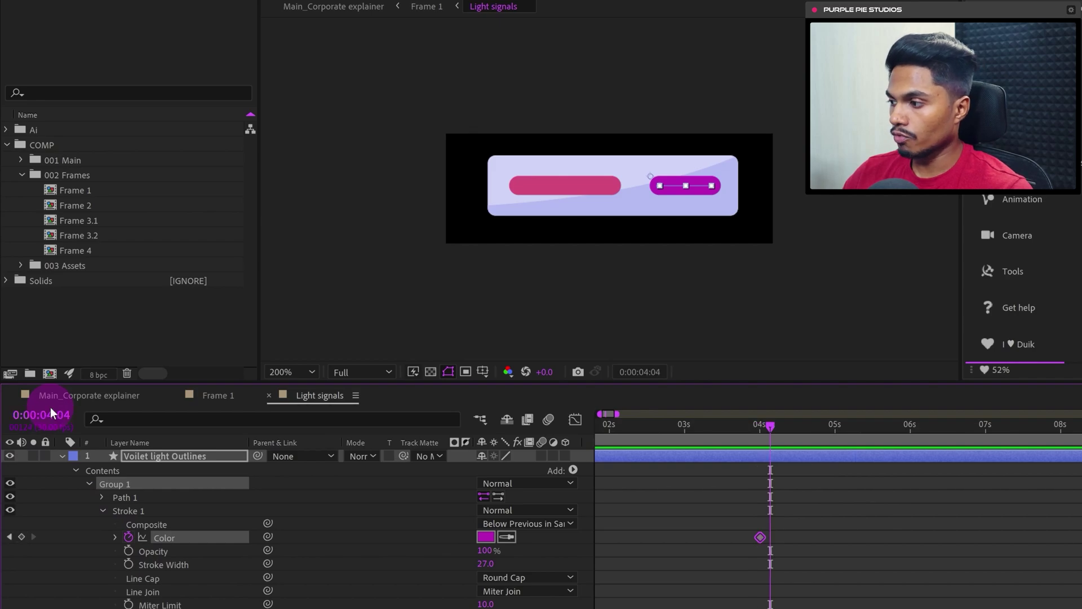
left_click(487, 538)
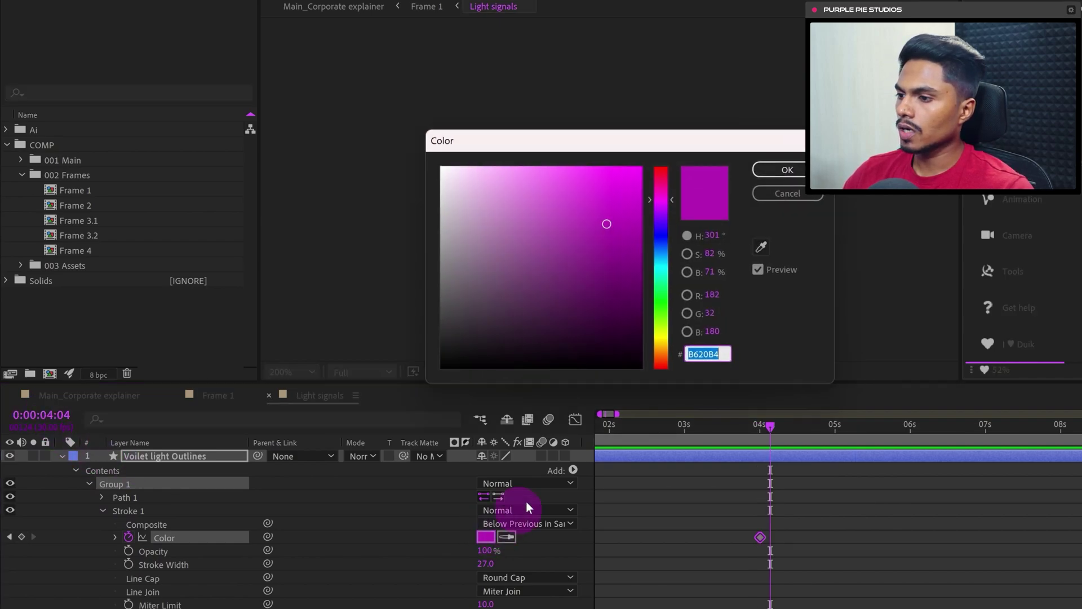
left_click_drag(664, 225, 668, 339)
left_click_drag(595, 217, 612, 185)
left_click(781, 170)
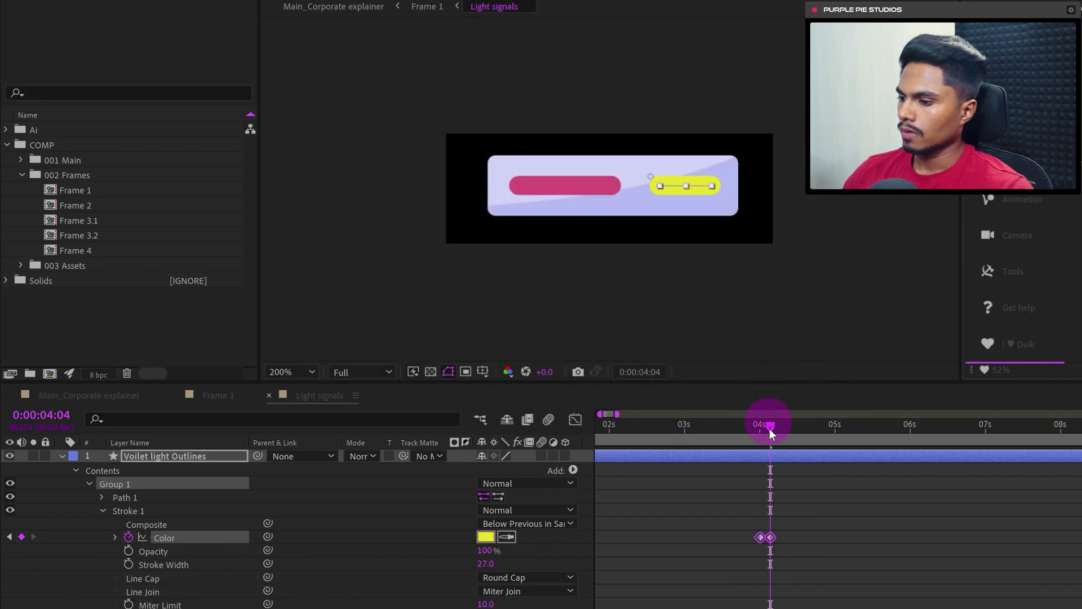
Step: Add a keyframe at 0:00:04:06 that holds the yellow stroke color for two frames
key("Page_Down")
key("Page_Down")
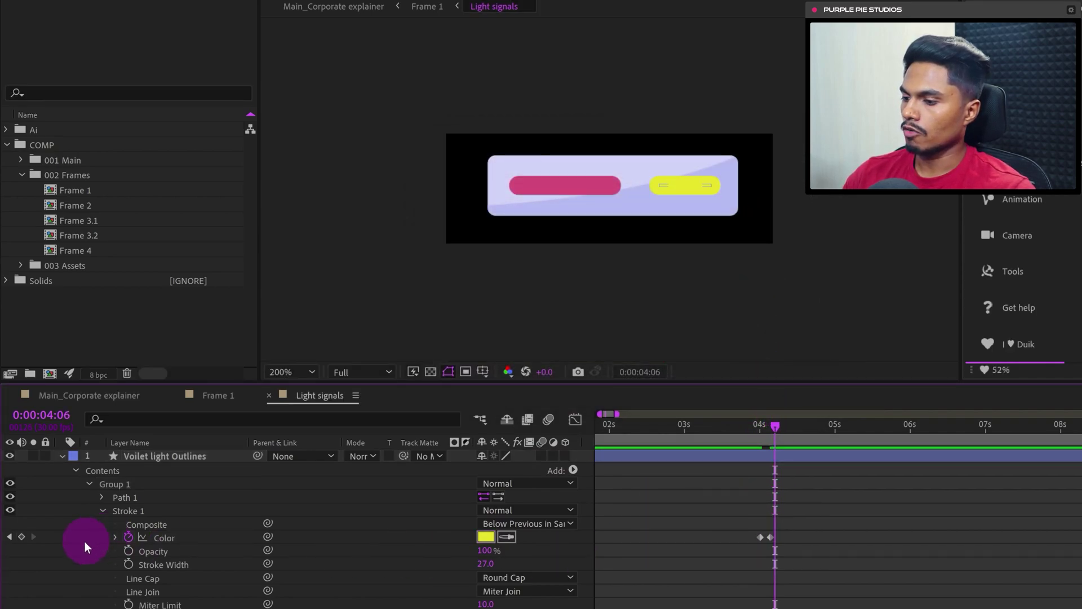
left_click(22, 538)
Step: Copy the first violet color keyframe to 0:00:04:10 and apply Easy Ease to all four color keyframes
left_click(57, 415)
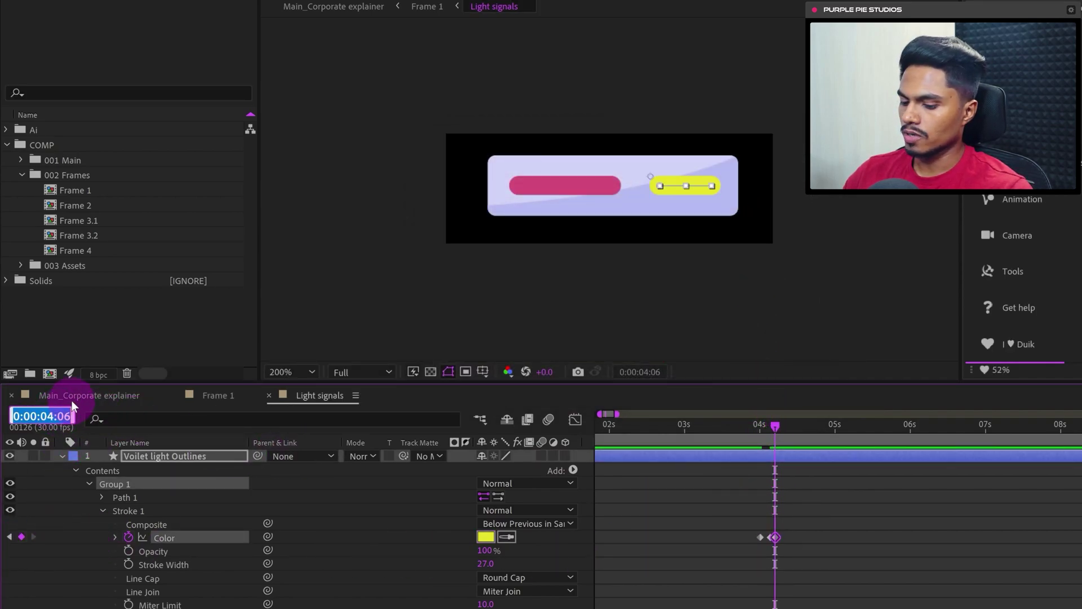
type("+4")
key("Return")
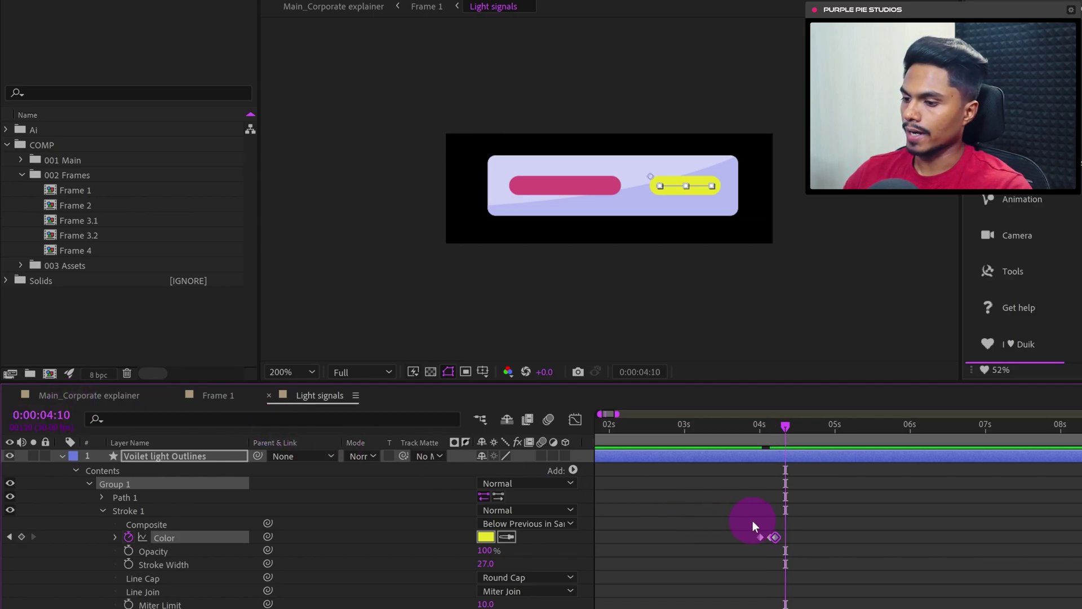
left_click_drag(752, 519, 762, 551)
key("ctrl+c")
key("ctrl+v")
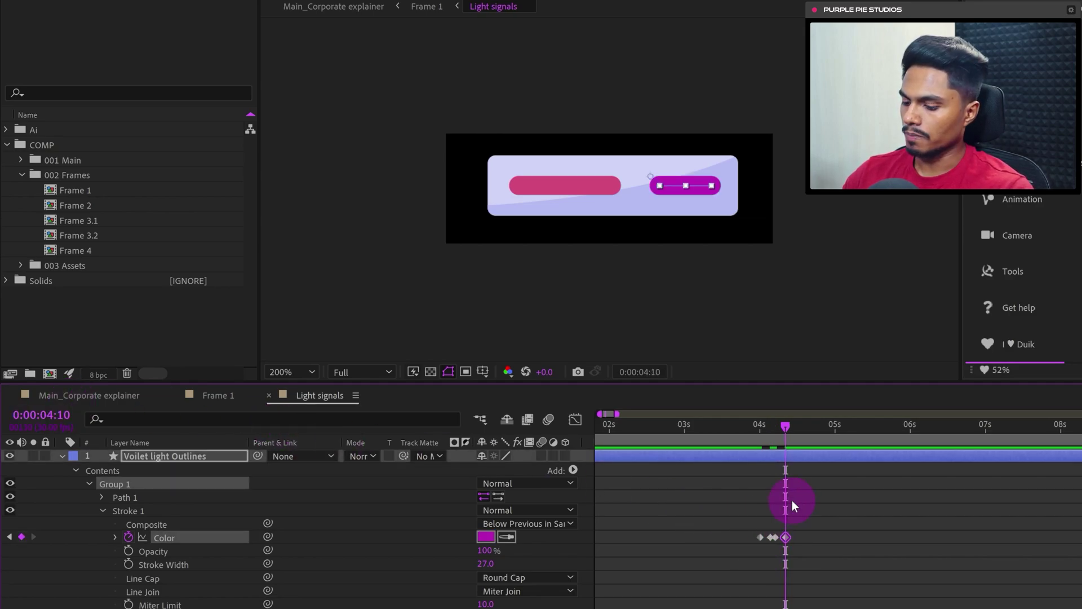
key("equal")
key("equal")
key("ctrl+z")
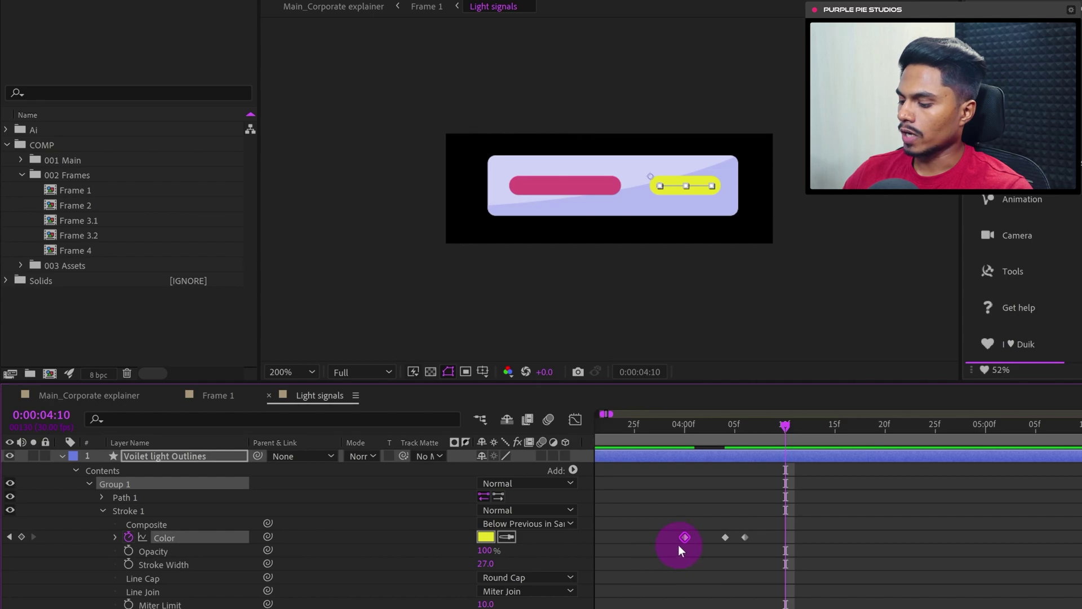
key("ctrl+v")
left_click_drag(874, 527, 660, 562)
left_click(804, 524)
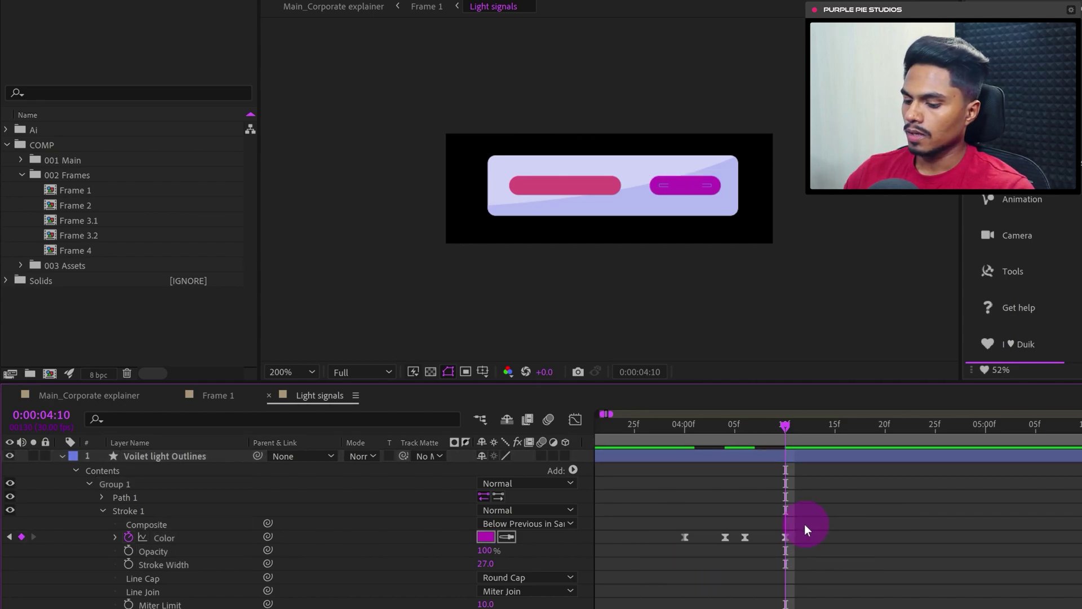
Step: Copy the four eased color keyframes and paste them at 0:00:04:12 to repeat the blink
key("Page_Down")
key("Page_Down")
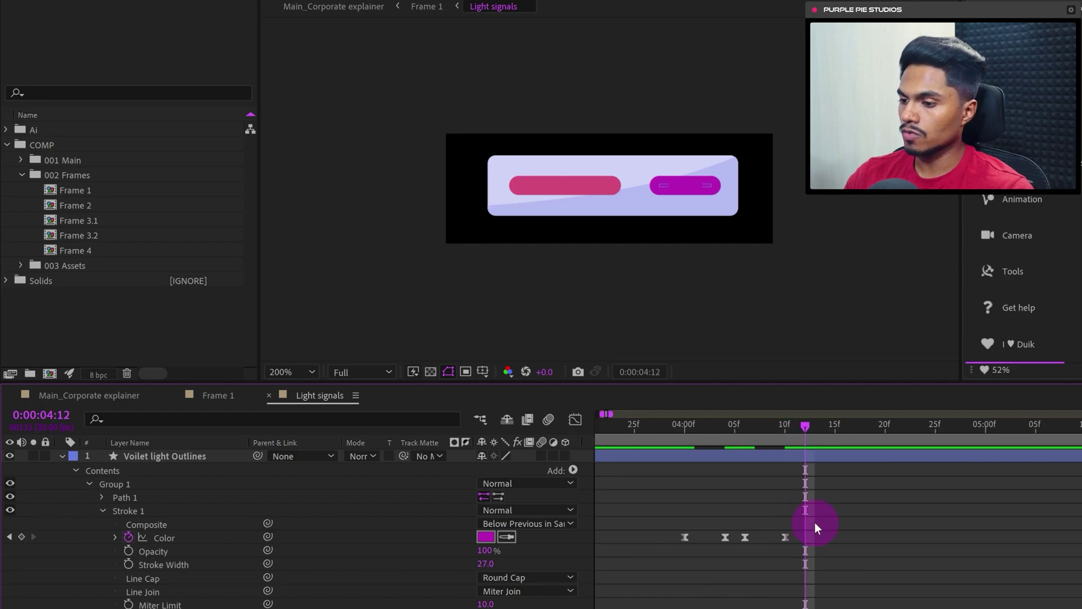
left_click_drag(814, 522, 649, 558)
key("ctrl+c")
key("ctrl+v")
Step: Copy all the Voilet light color keyframes and paste them two frames after the last one, doubling the blink sequence
mouse_move(804, 428)
left_mouse_down()
mouse_move(873, 444)
mouse_move(683, 457)
mouse_move(922, 453)
mouse_move(904, 452)
left_mouse_up()
left_click(988, 529)
key("Page_Down")
key("Page_Down")
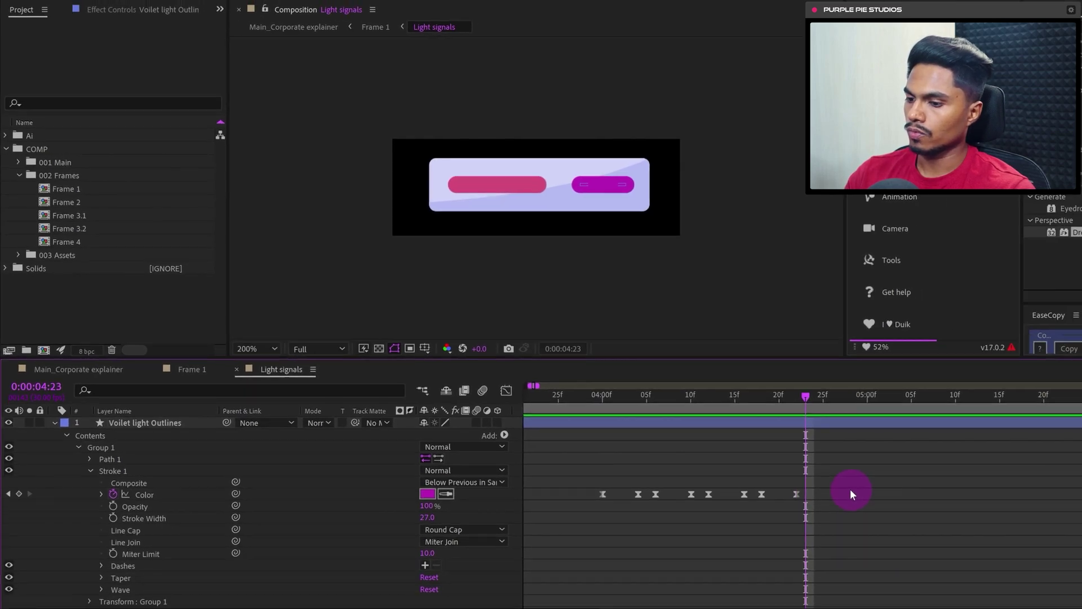
left_click_drag(944, 515, 645, 545)
left_click_drag(569, 503, 570, 503)
key("ctrl+c")
key("ctrl+v")
Step: Four frames after the last keyframe, at 0:00:05:20, set the Voilet light stroke color to green
left_click_drag(824, 398, 1007, 404)
left_click(1056, 442)
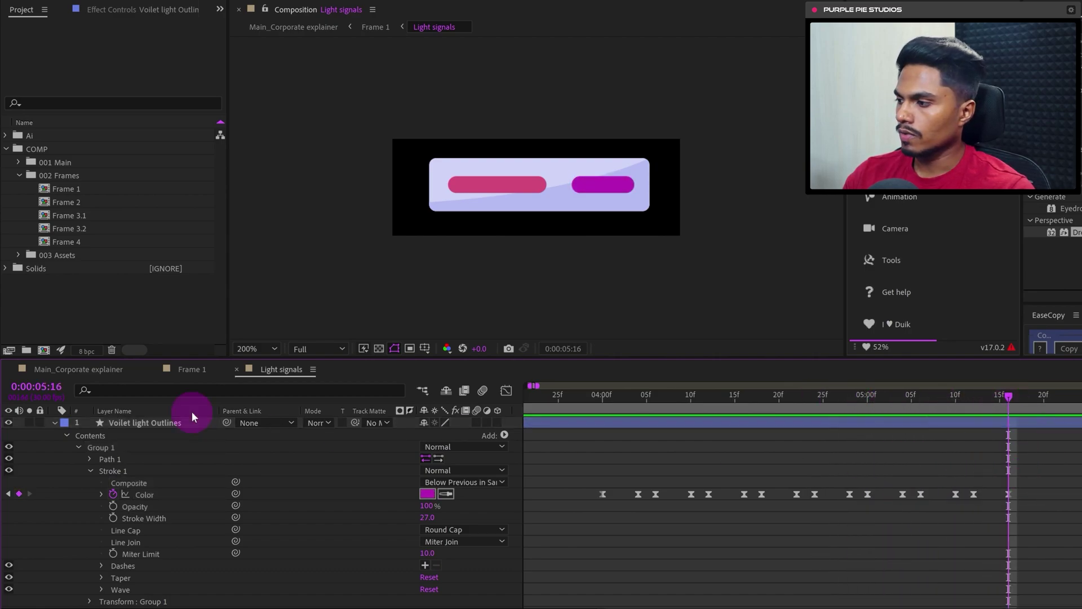
left_click(38, 387)
type("+4")
left_click(689, 467)
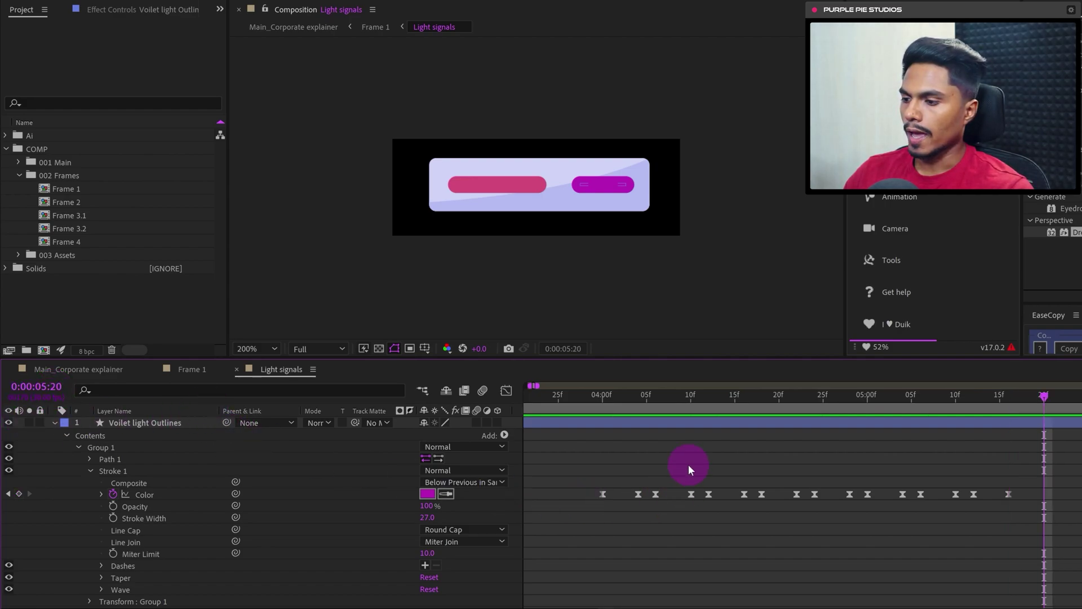
left_click(427, 494)
left_click(581, 277)
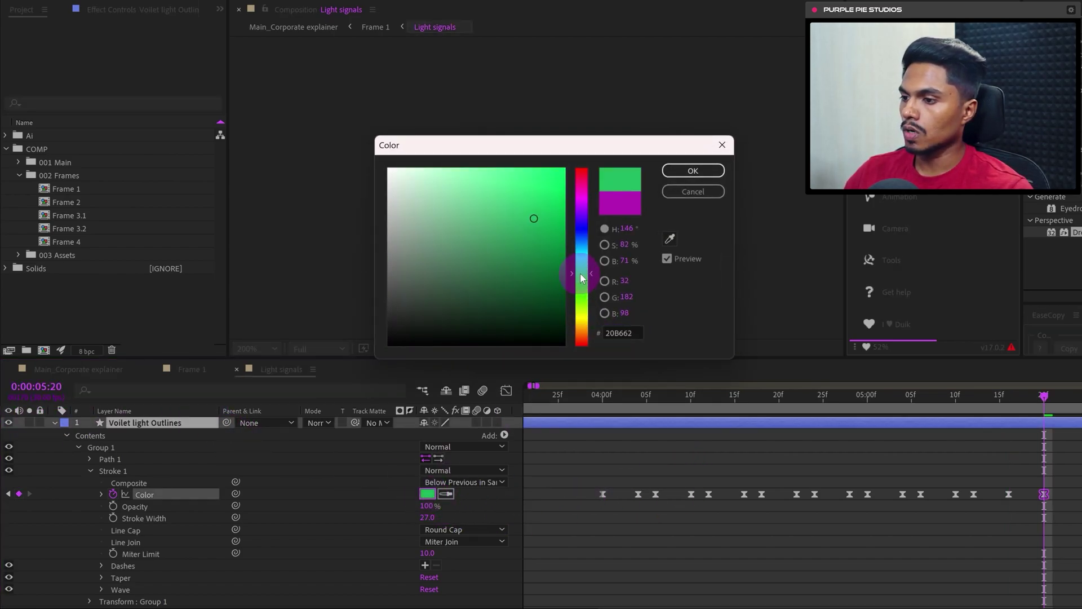
left_click(693, 170)
Step: Preview the Voilet light color animation from 0:00:03:26
left_click(602, 395)
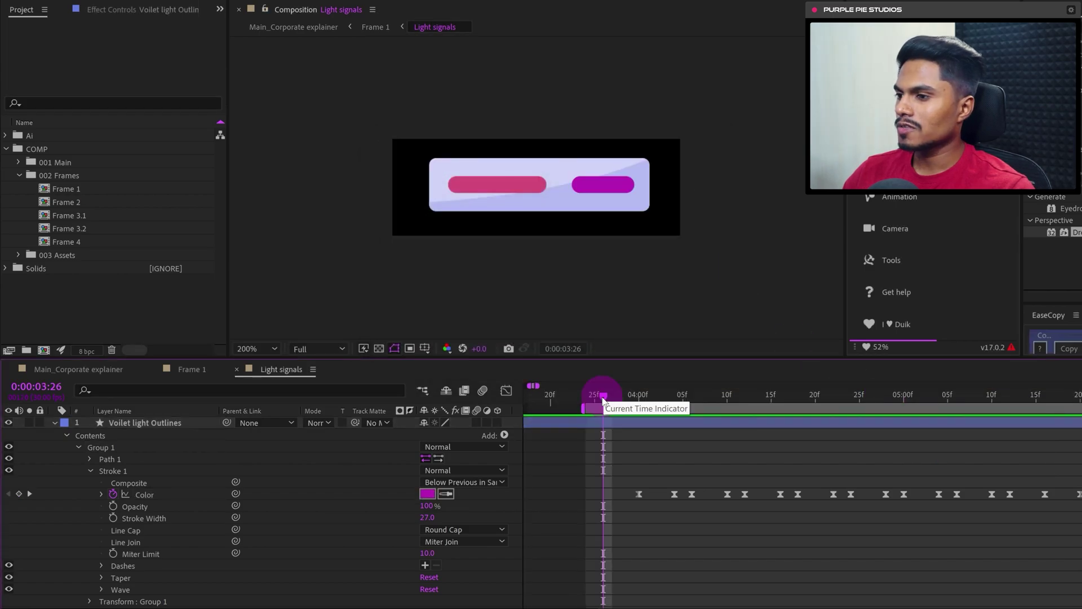
key("space")
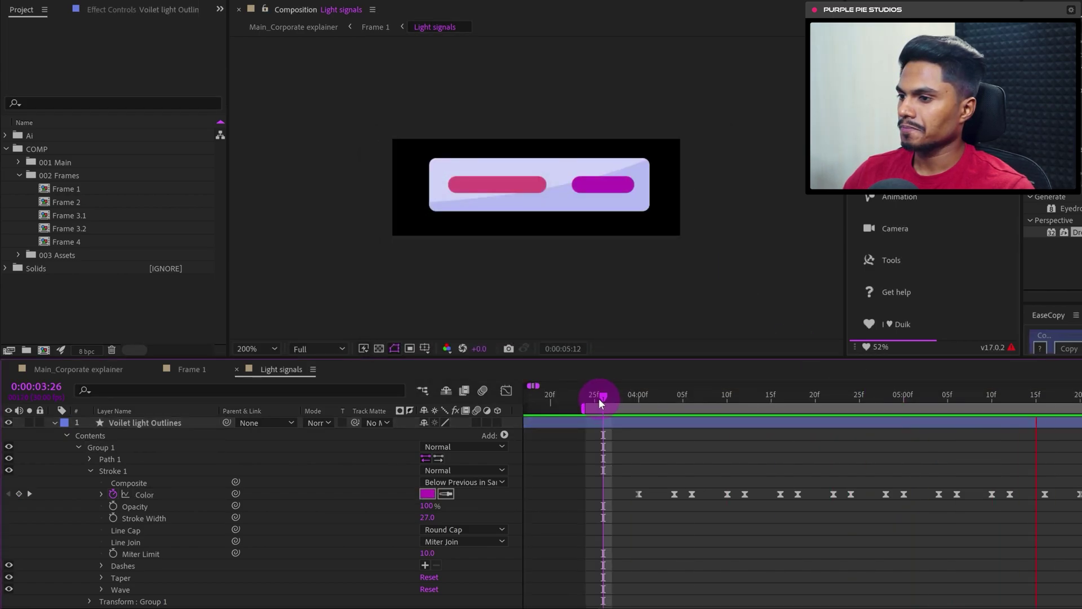
key("space")
key("minus")
key("minus")
Step: Collapse the Voilet light Outlines properties to show only the keyframed Color, and select the Red light Outlines layer
left_click(55, 423)
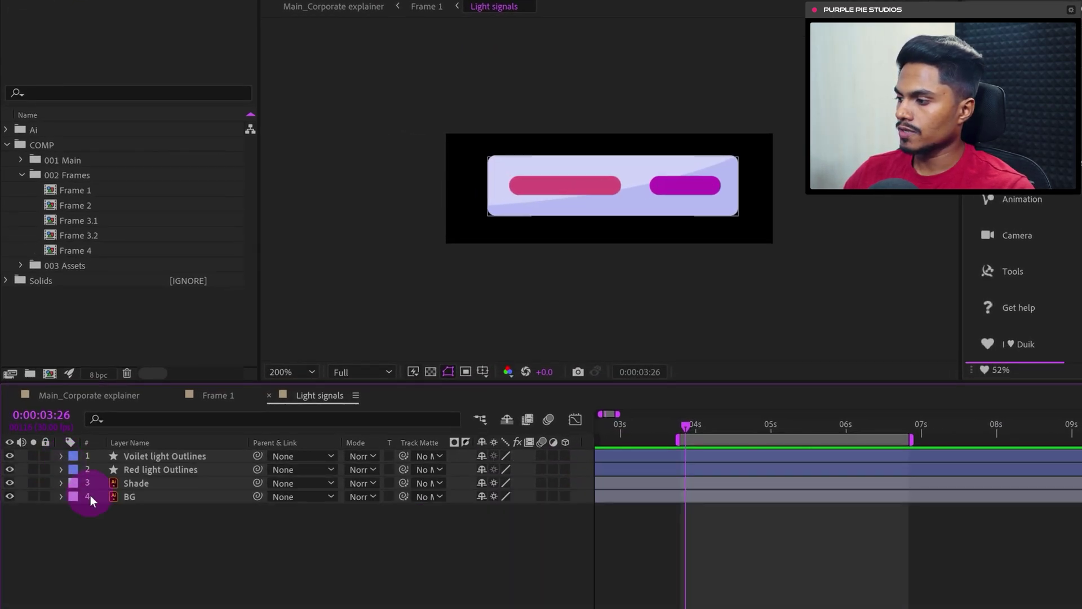
left_click(154, 469)
left_click(173, 455)
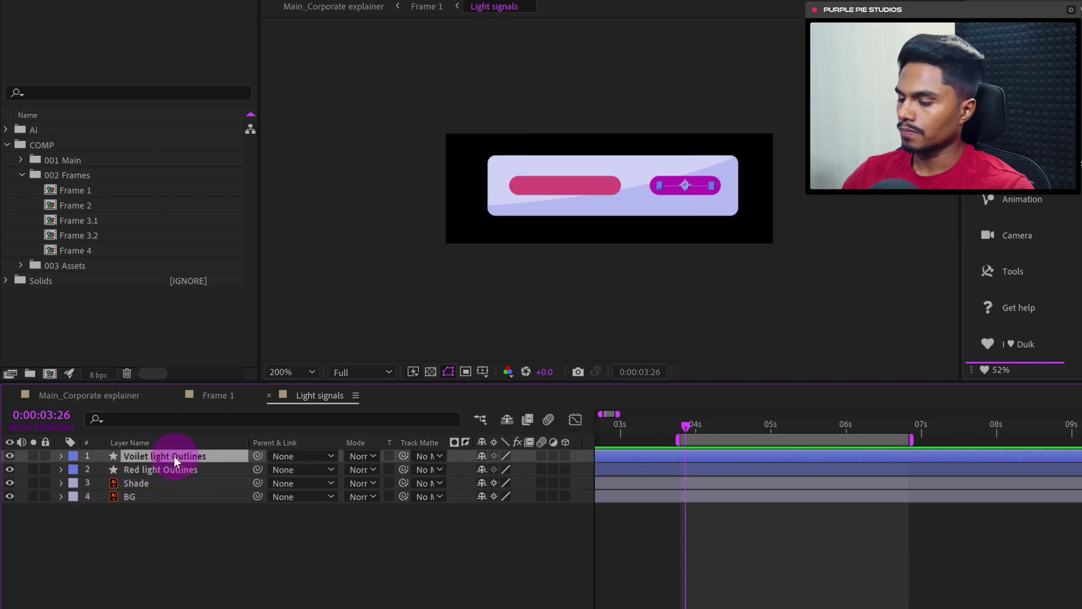
key("u")
left_click(449, 568)
left_click(159, 499)
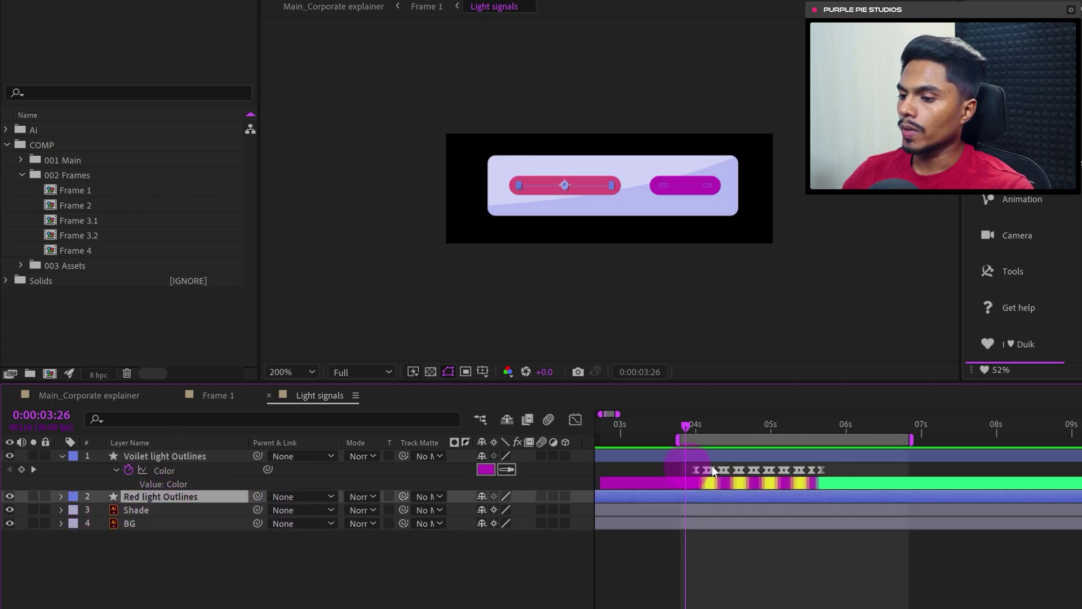
Step: At 0:00:05:16, keyframe the Stroke 1 color of Red light Outlines and show only its animated properties
left_click(817, 424)
key("equal")
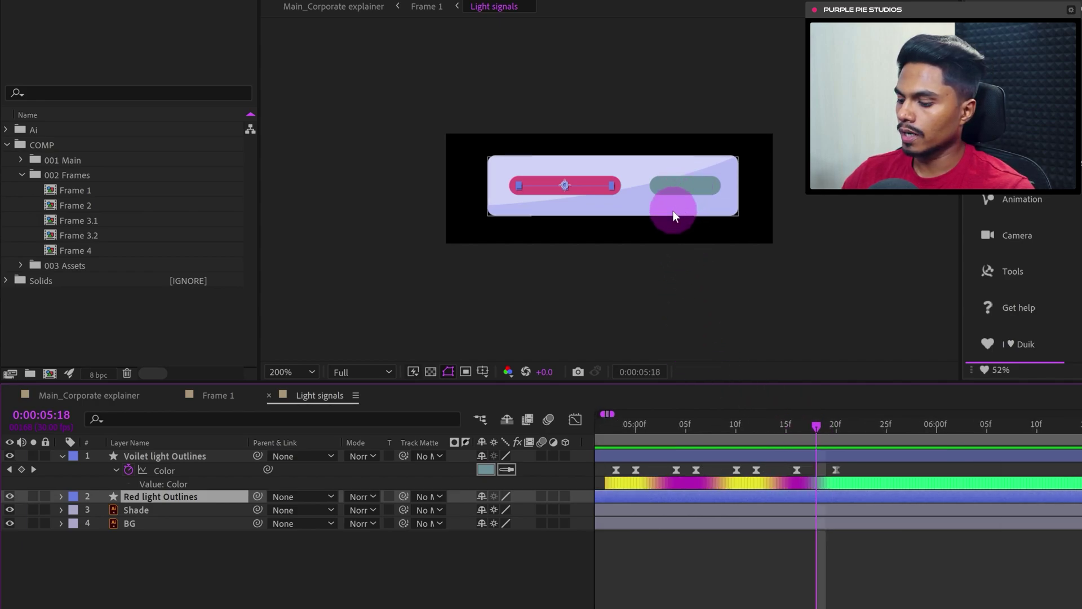
key("j")
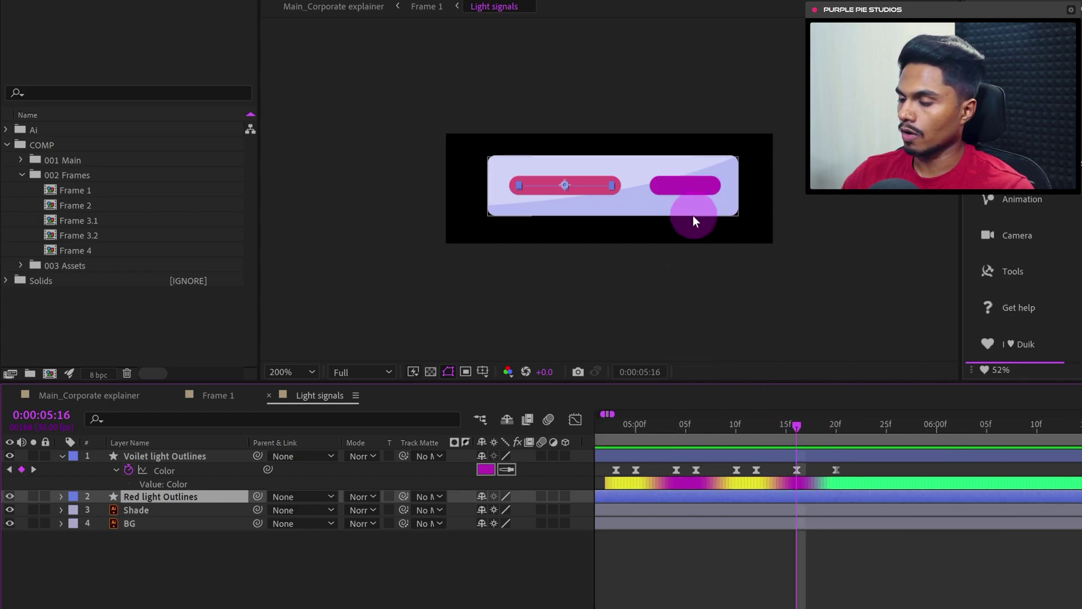
key("k")
key("j")
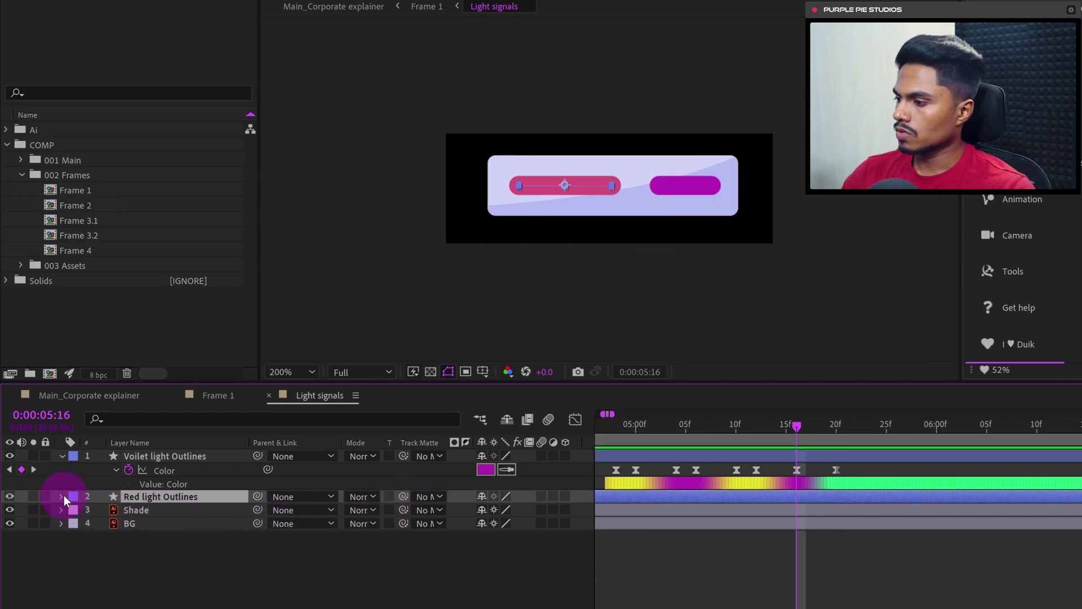
left_click(61, 496)
left_click(76, 510)
left_click(89, 524)
left_click(103, 538)
left_click(102, 538)
left_click(101, 551)
left_click(129, 553)
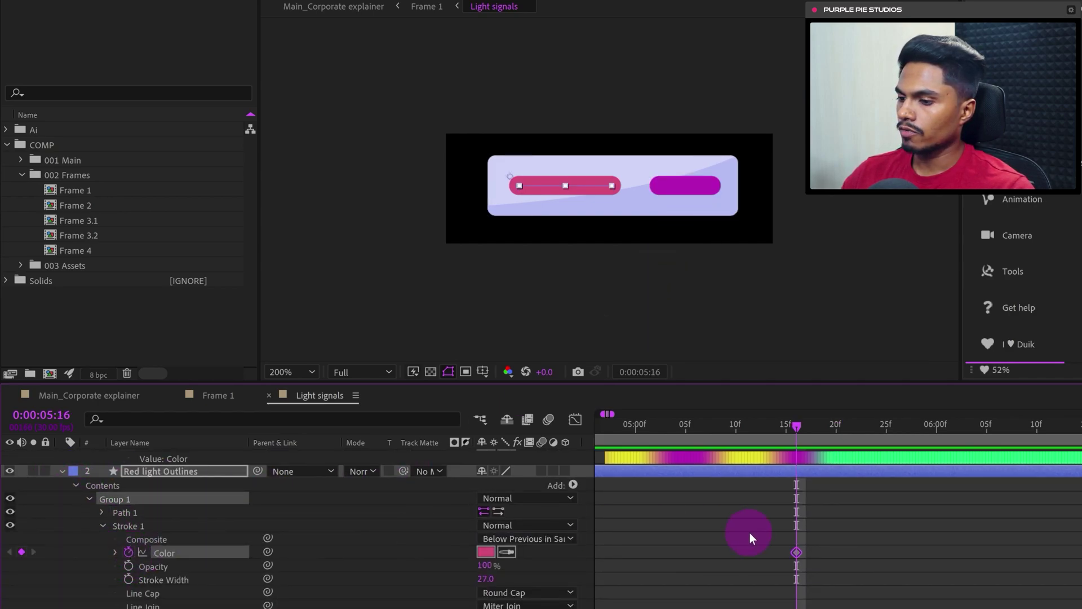
key("u")
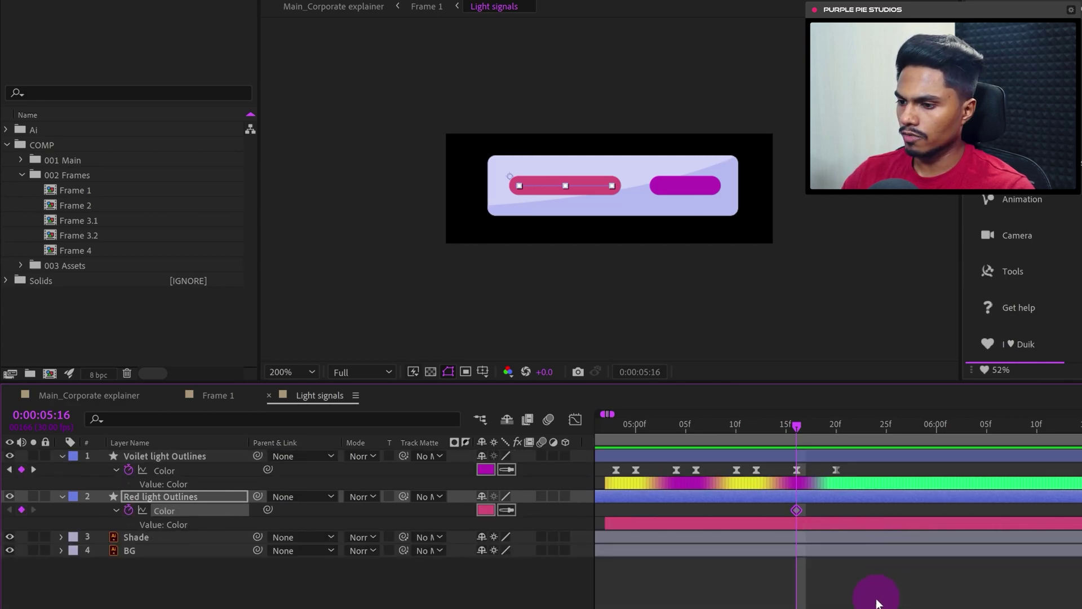
Step: At 0:00:05:20, set the Red light Outlines stroke color to a saturated blue
key("k")
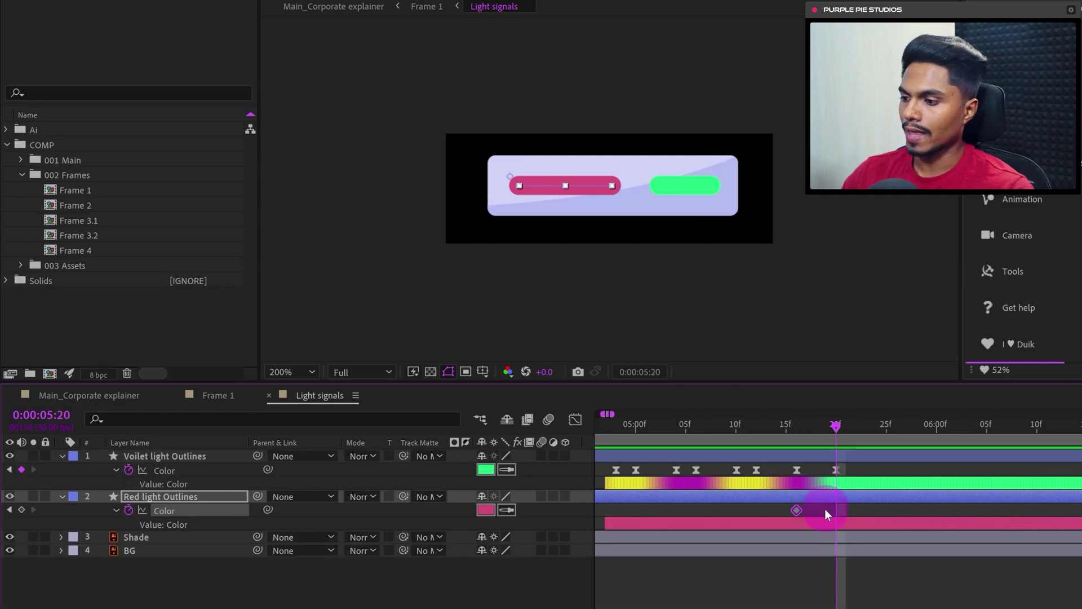
left_click(482, 512)
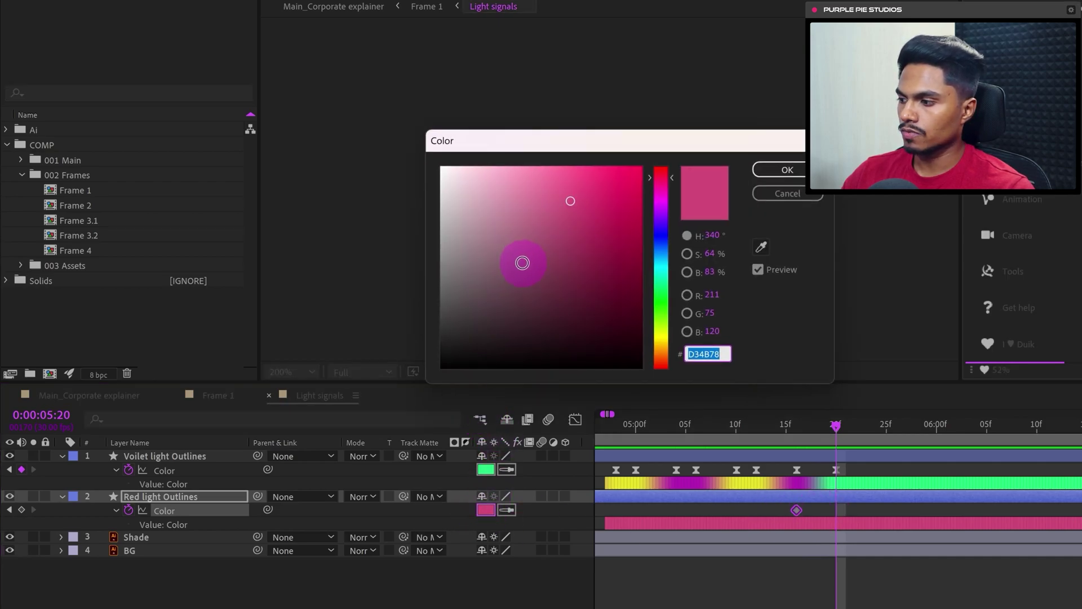
left_click(667, 230)
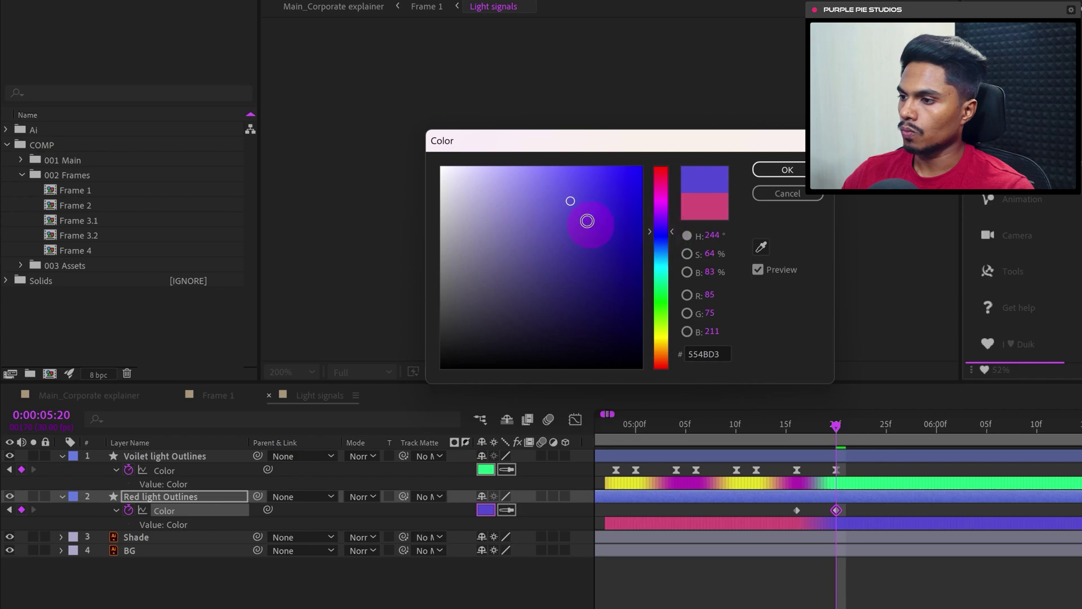
left_click(609, 172)
left_click(779, 172)
Step: Apply Easy Ease to both Red light color keyframes and deselect them
left_click_drag(852, 507, 771, 521)
key("F9")
left_click(834, 599)
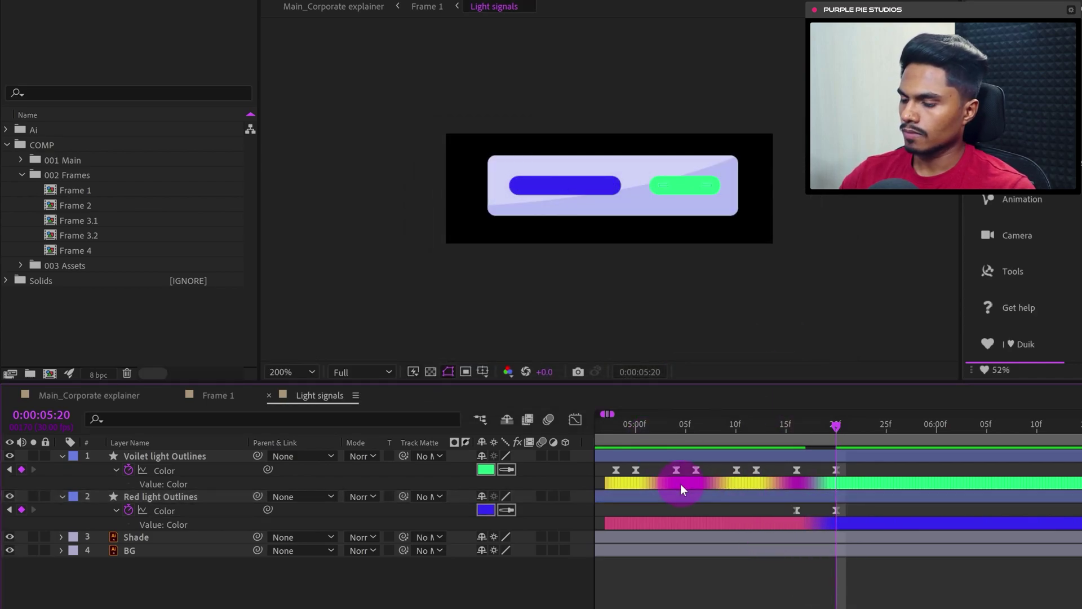
Step: Preview the combined violet and red light animation in Light signals from 0:00:03:26
key("minus")
key("minus")
left_click(703, 426)
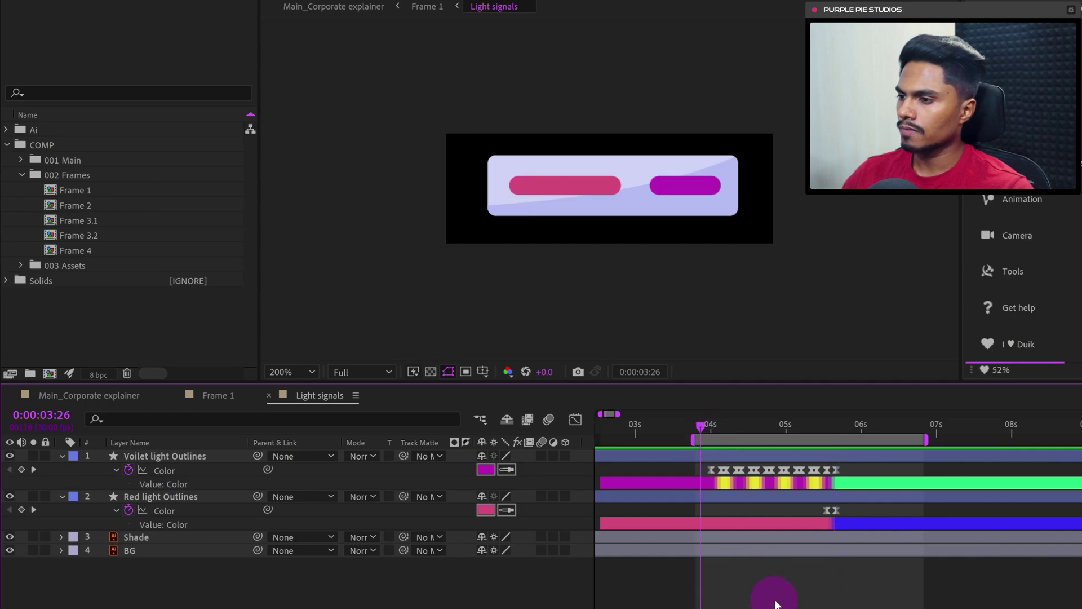
key("space")
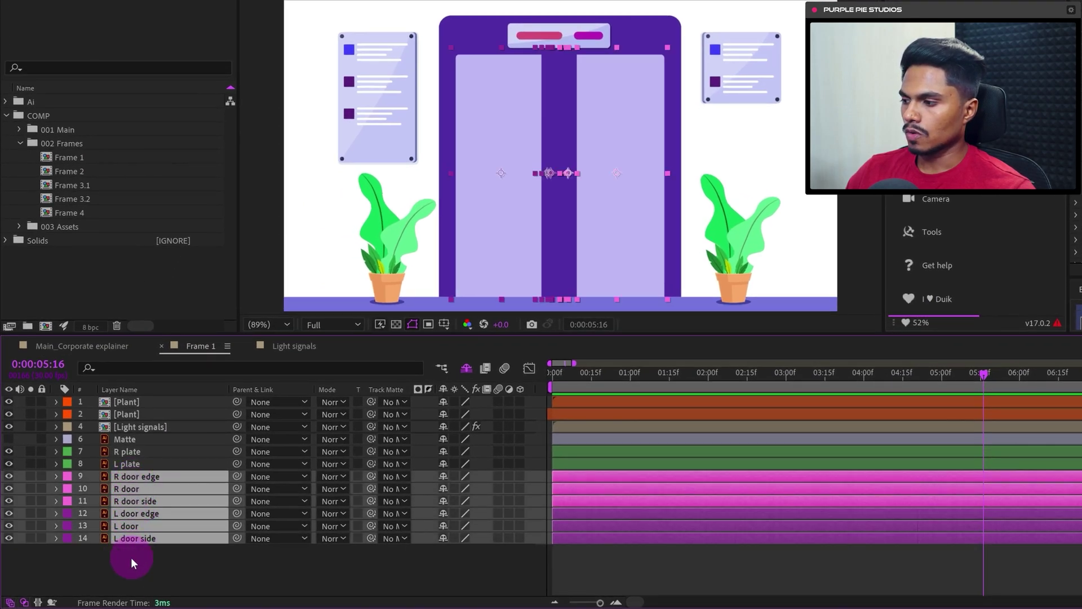
Step: Add a null object to Frame 1 and rename it R_DOOR
left_click(131, 557)
right_click(138, 563)
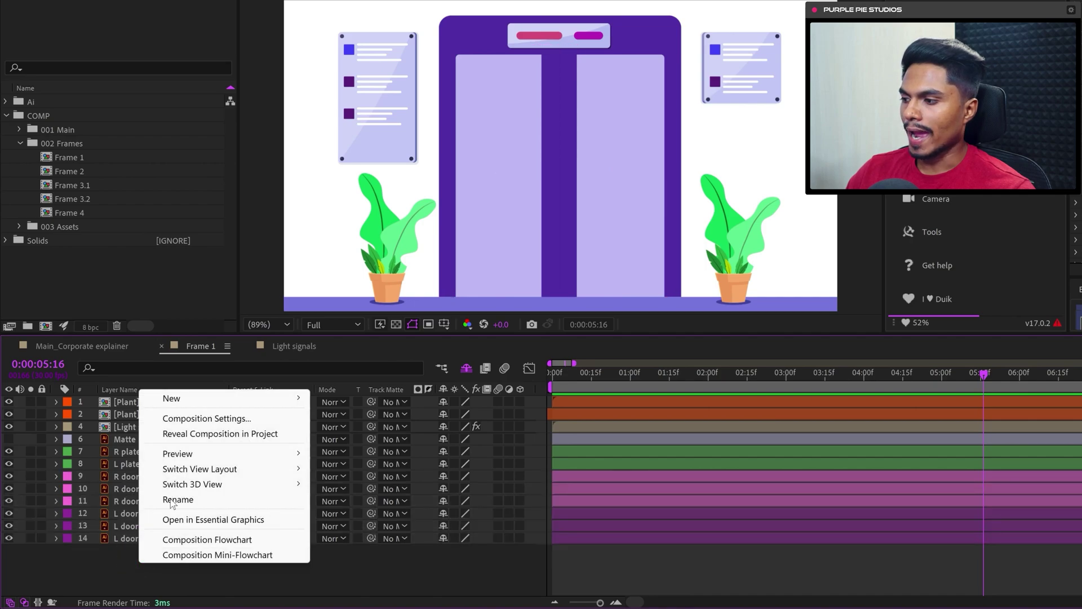
mouse_move(276, 405)
left_click(371, 480)
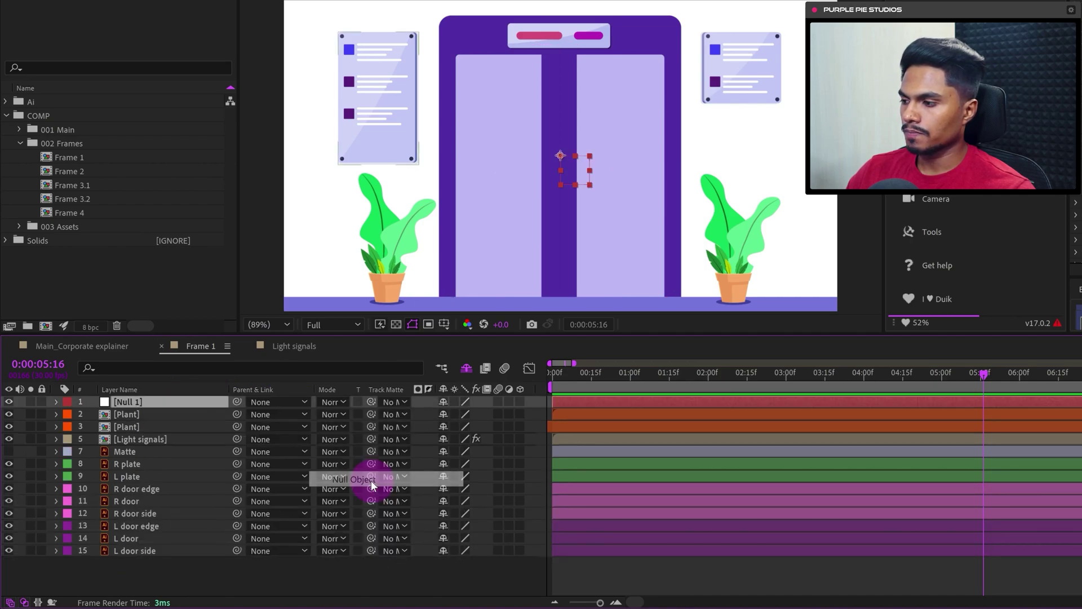
left_click(147, 399)
key("Return")
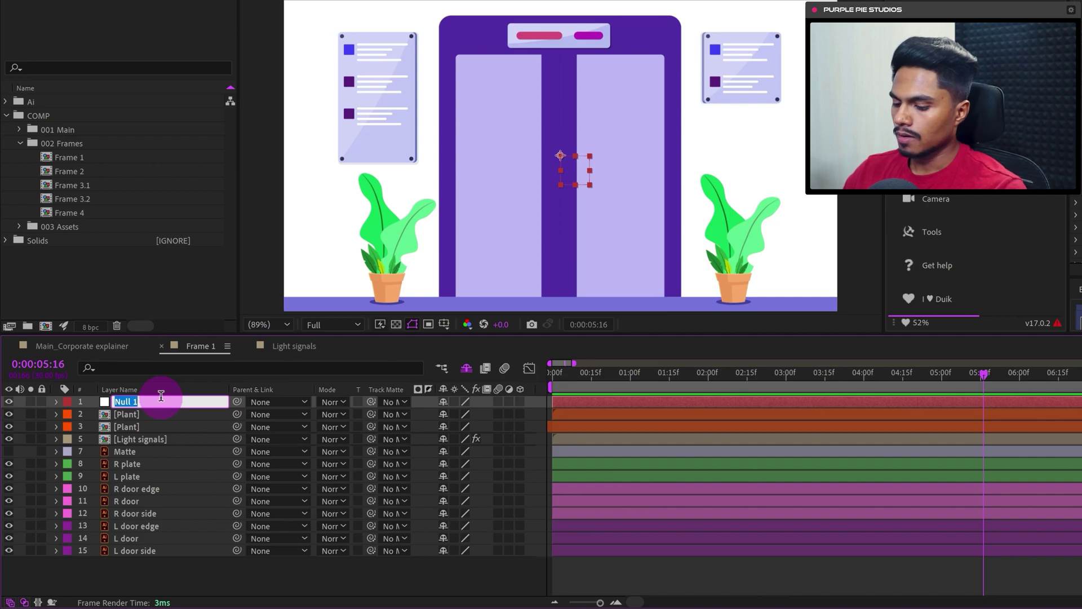
type("R_DOOR")
key("Return")
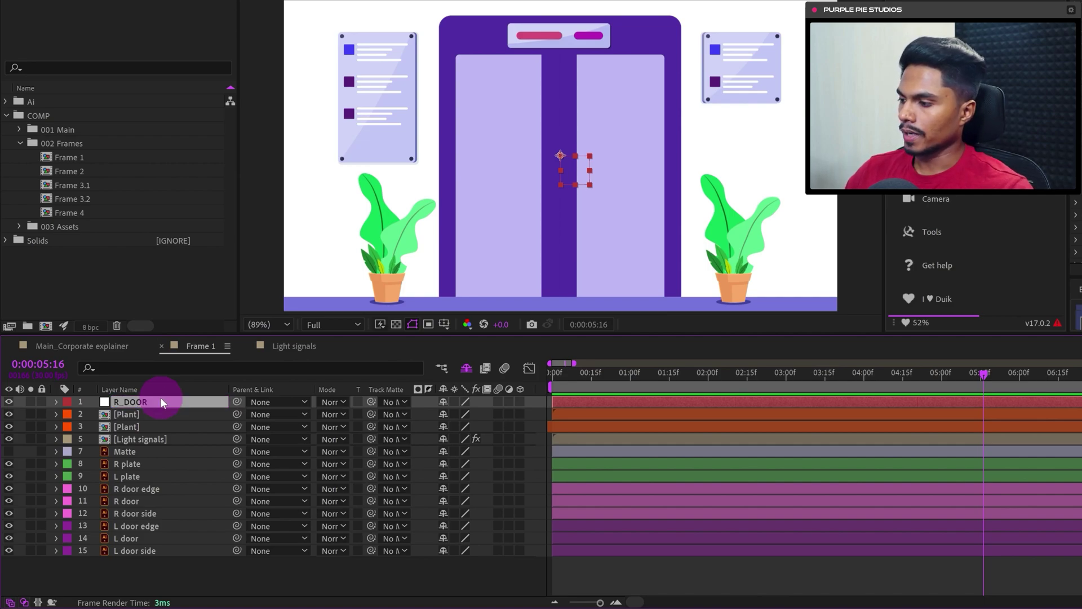
Step: Duplicate the R_DOOR null and rename the copy L_DOOR
key("ctrl+d")
key("Return")
key("Right")
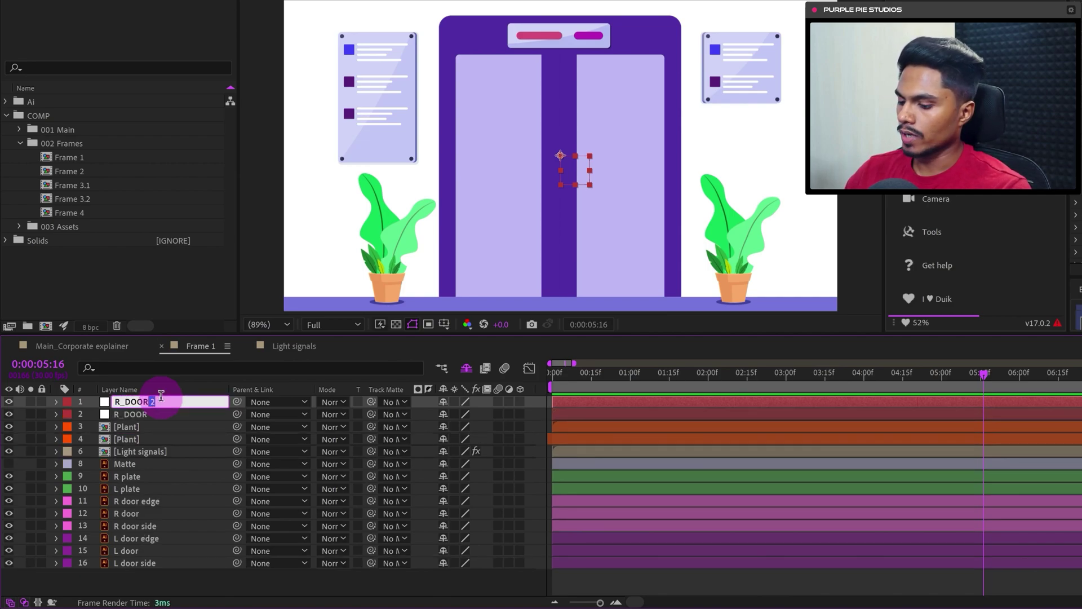
key("BackSpace")
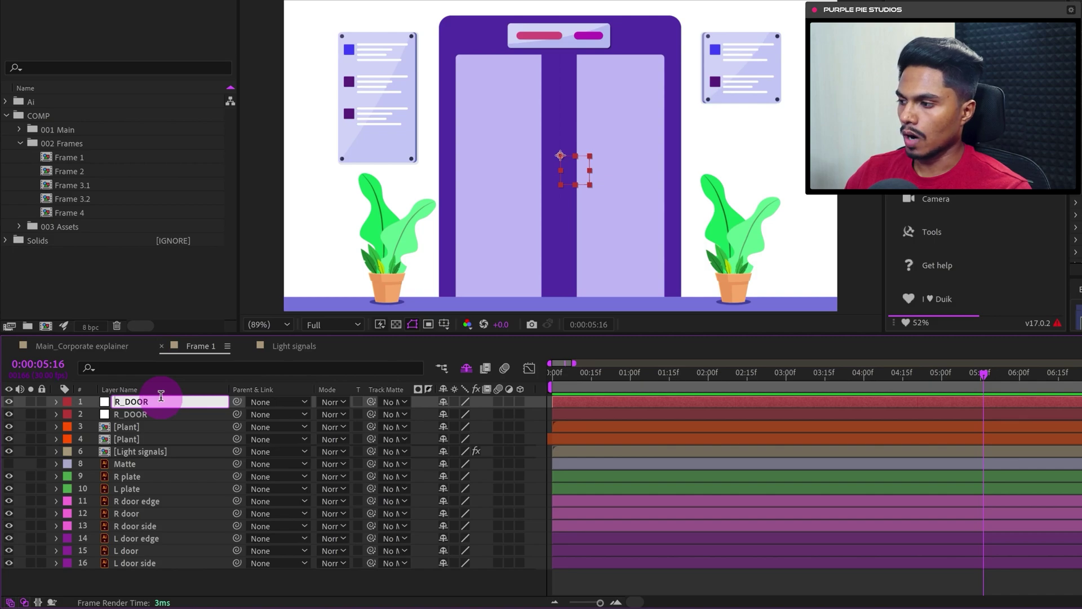
type("L")
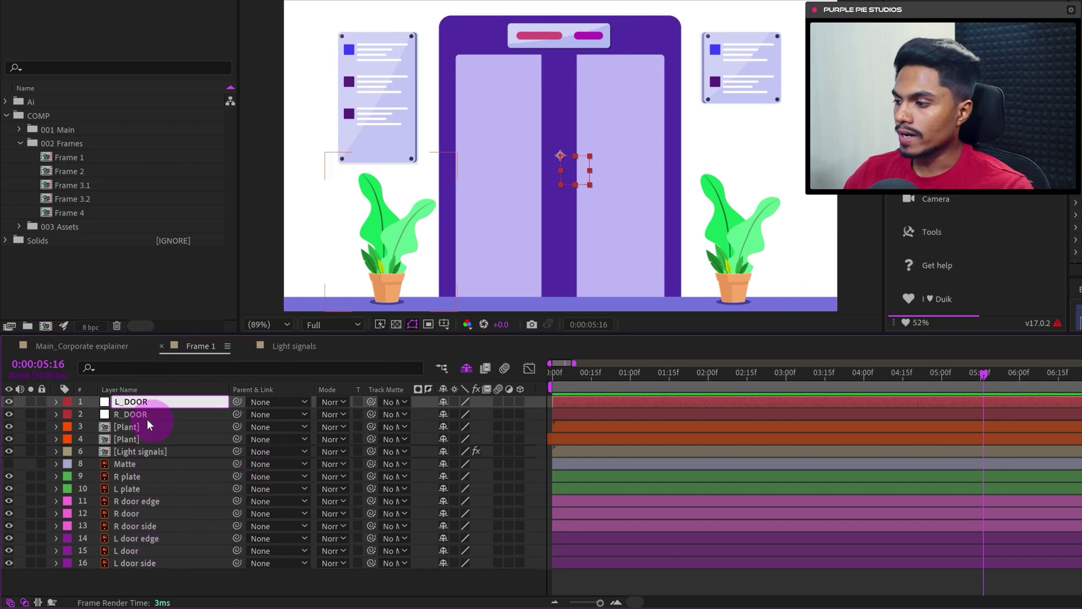
Step: Reorder the nulls so R_DOOR sits directly above R door edge and L_DOOR directly above L door edge
left_click(144, 412)
left_click(161, 400, "shift")
left_click_drag(166, 402, 180, 493)
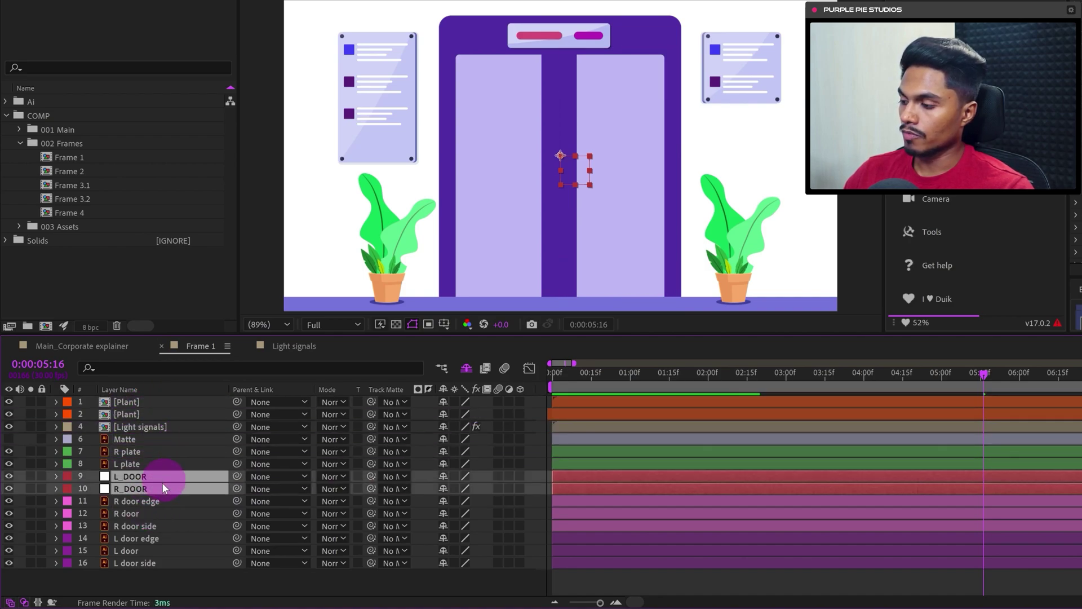
left_click(147, 479)
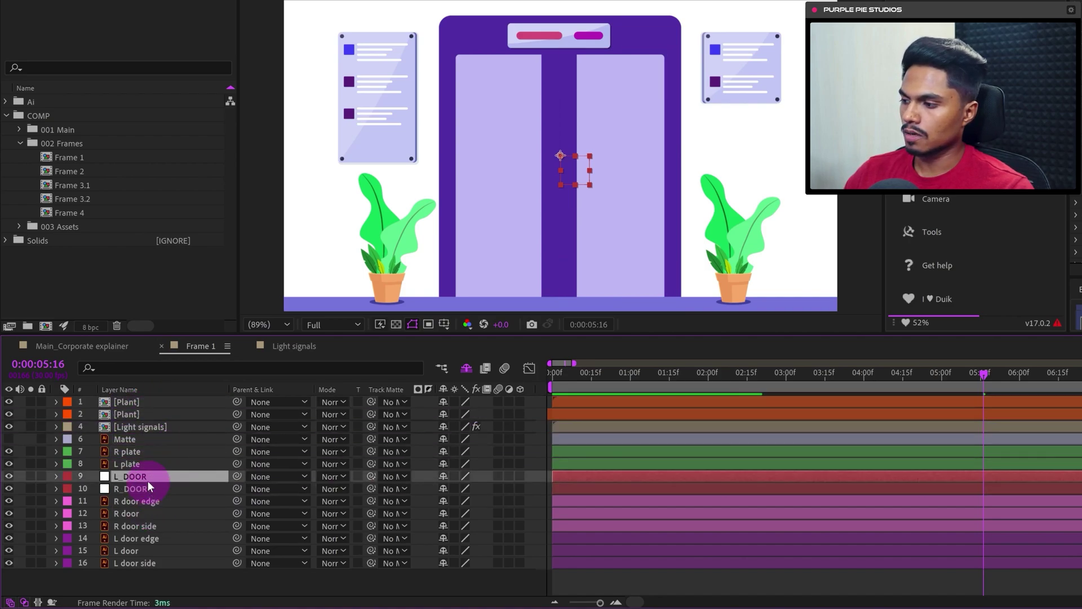
left_click_drag(158, 476, 173, 531)
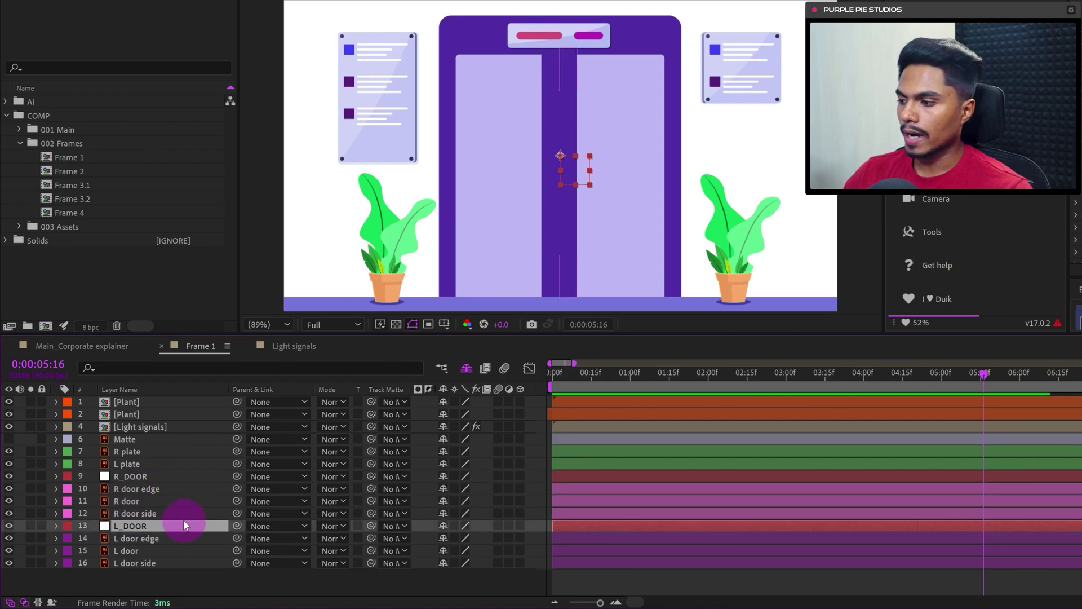
Step: Parent the three L door layers to L_DOOR and the three R door layers to R_DOOR
left_click_drag(159, 583, 109, 540)
left_click_drag(239, 536, 124, 525)
left_click(161, 515)
left_click(195, 492, "shift")
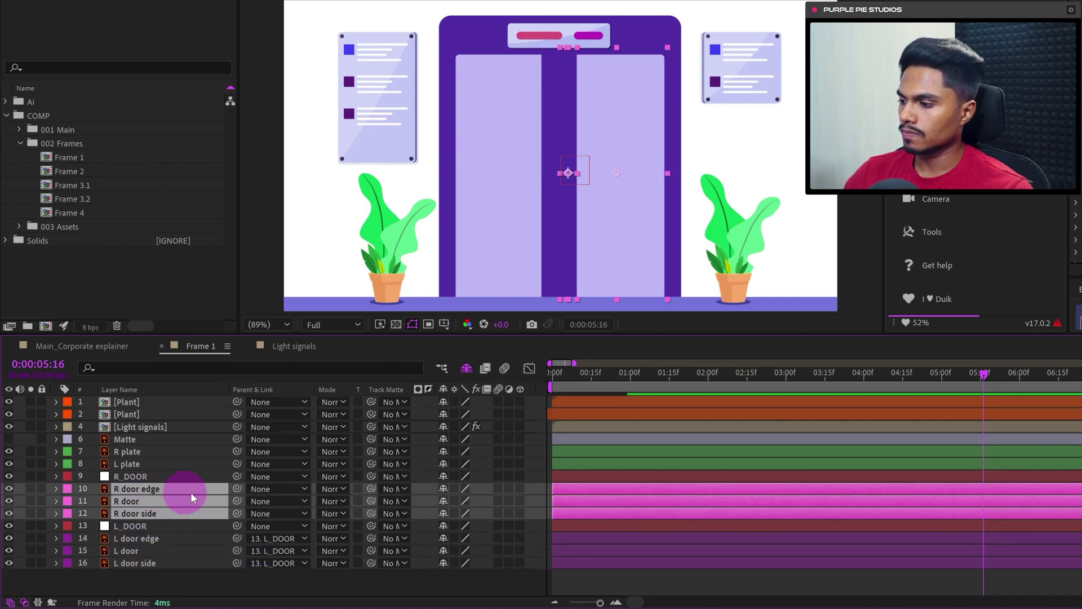
left_click_drag(243, 488, 166, 478)
Step: Assign the Matte layer as the track matte for all six R and L door, edge and side layers
left_click(120, 439)
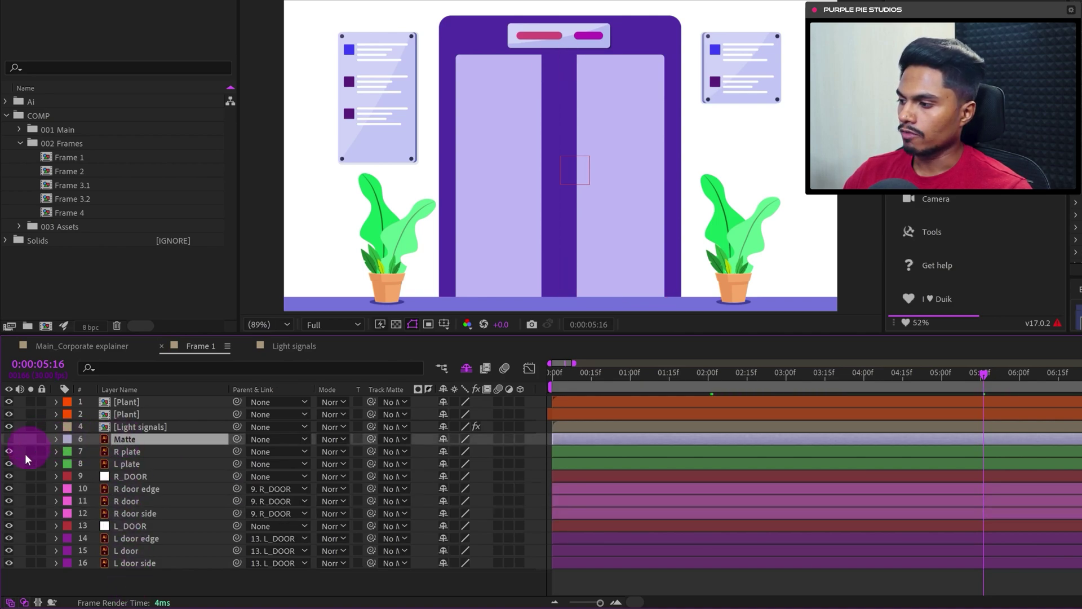
left_click(8, 439)
left_click(11, 439)
left_click(134, 513)
left_click(135, 489, "shift")
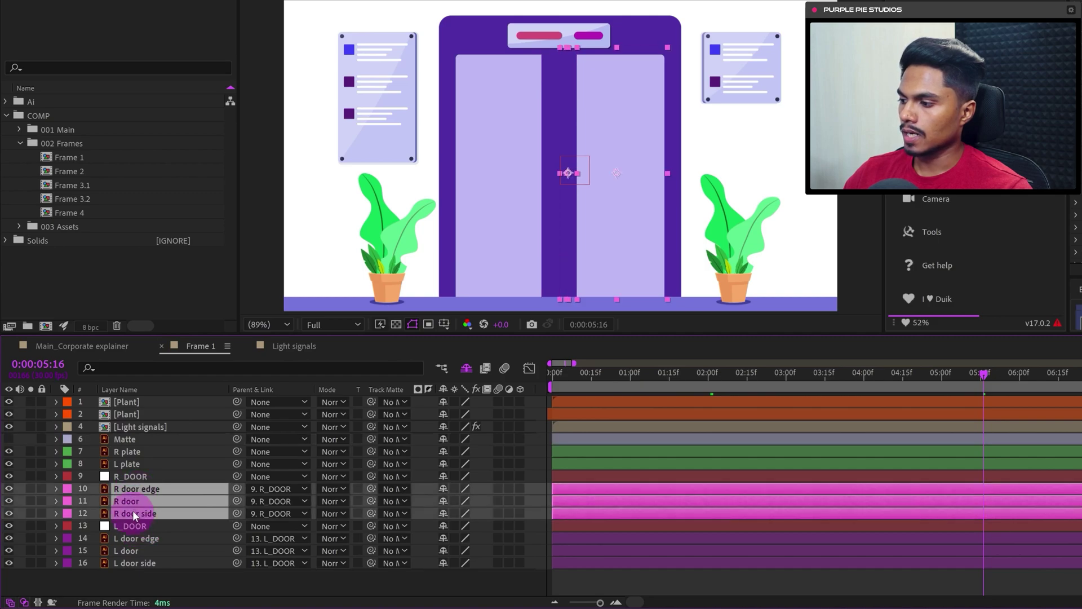
left_click(134, 539, "ctrl")
left_click(131, 548, "ctrl")
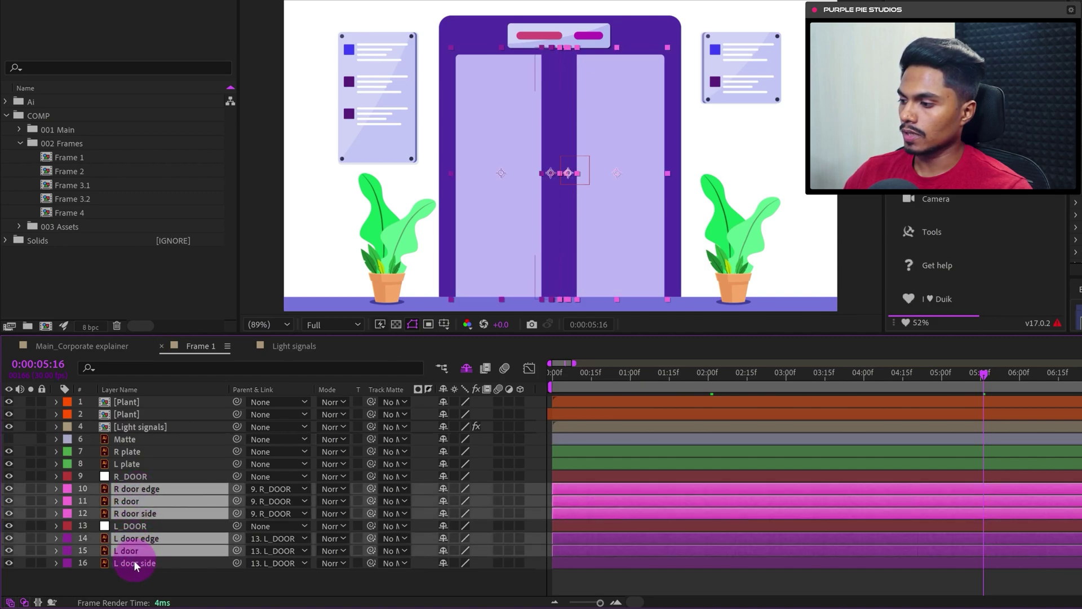
left_click(133, 562, "ctrl")
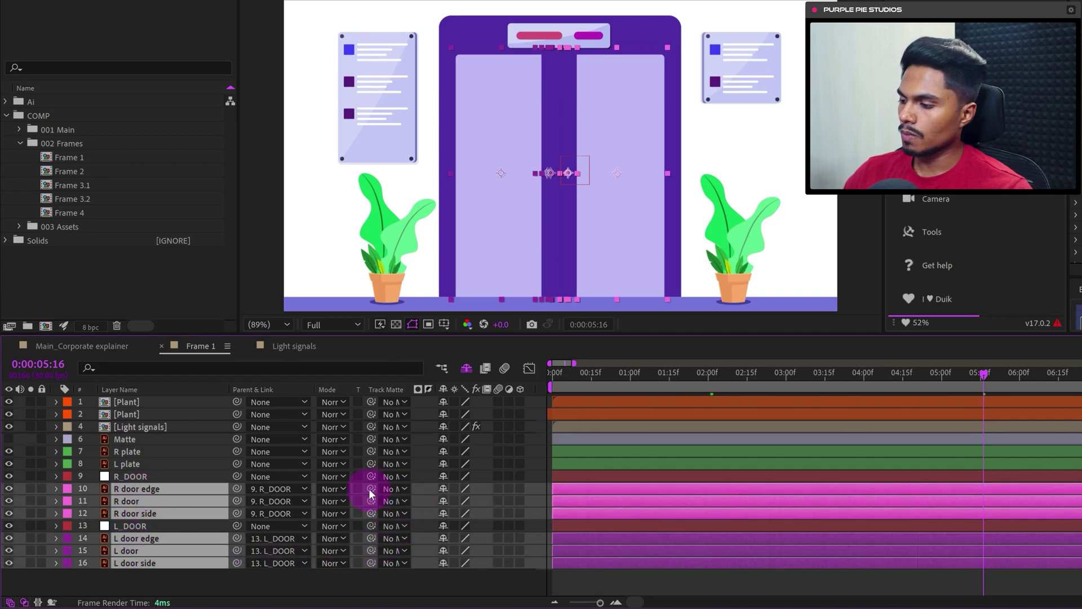
left_click_drag(370, 494, 119, 439)
key("F2")
Step: In Light signals, move the current time to the final light color keyframes at 0:00:05:20
left_click(292, 346)
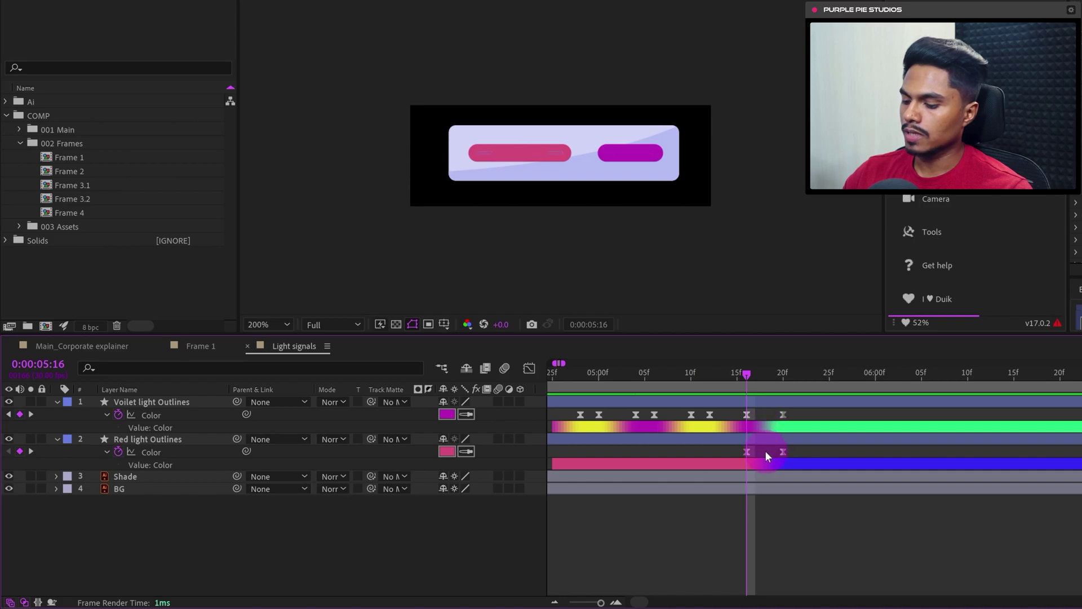
left_click(141, 402)
key("u")
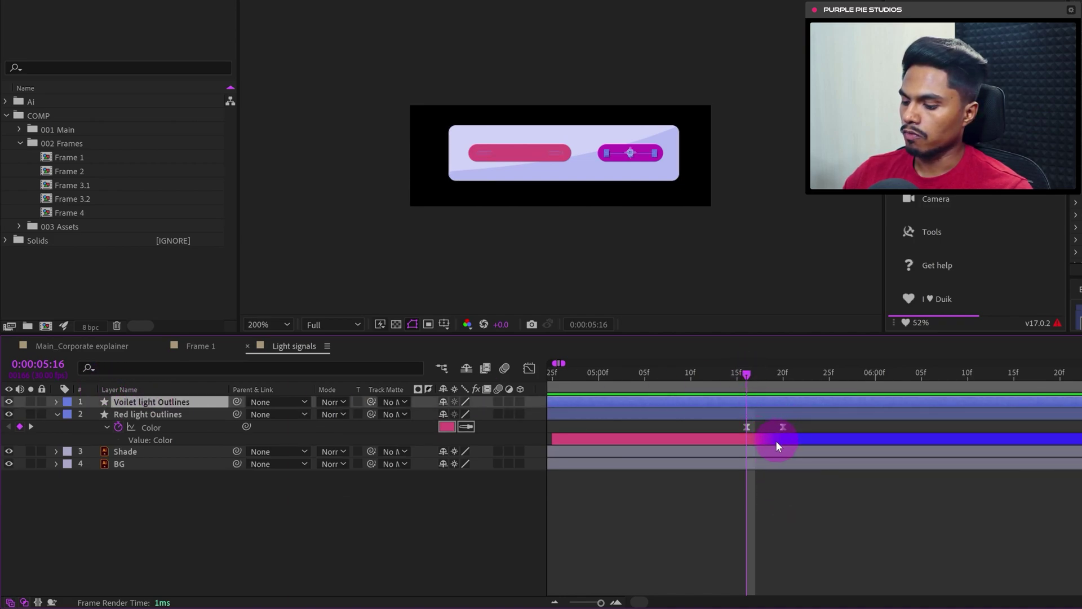
key("u")
key("k")
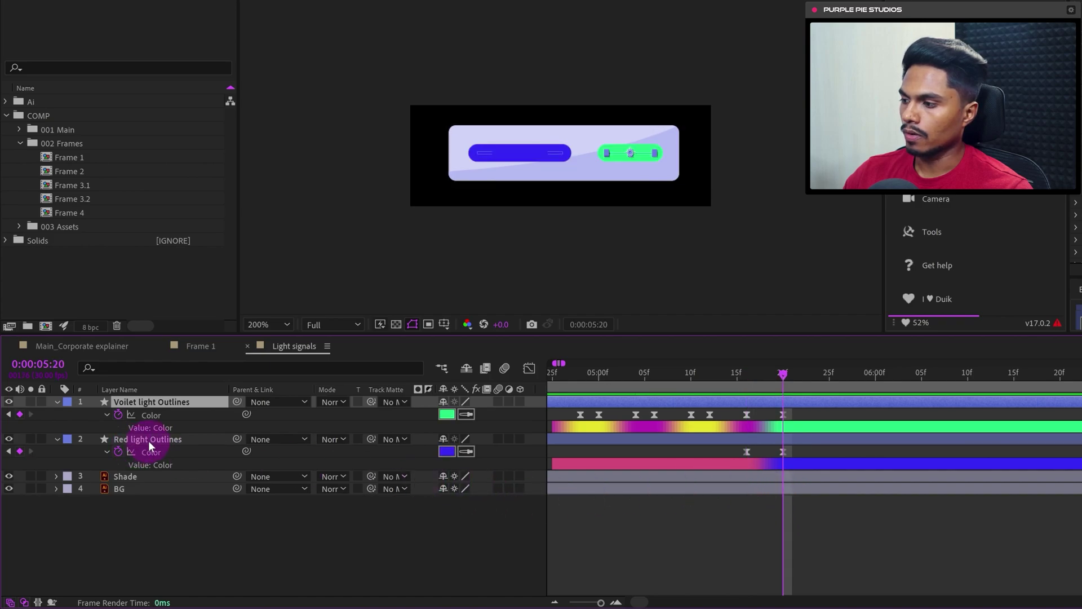
left_click(149, 439)
key("j")
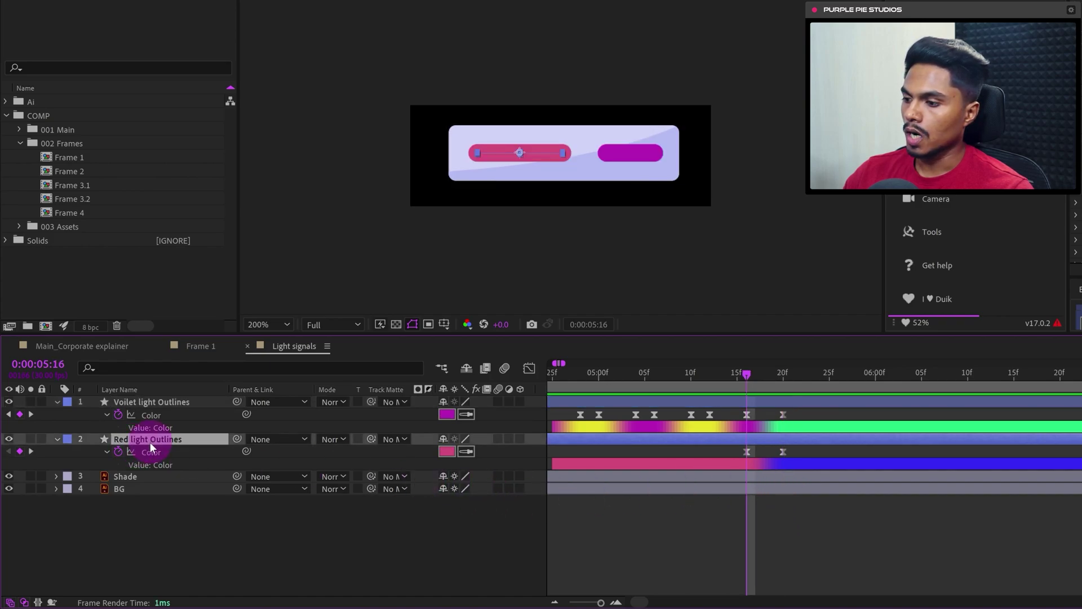
key("k")
left_click(780, 382)
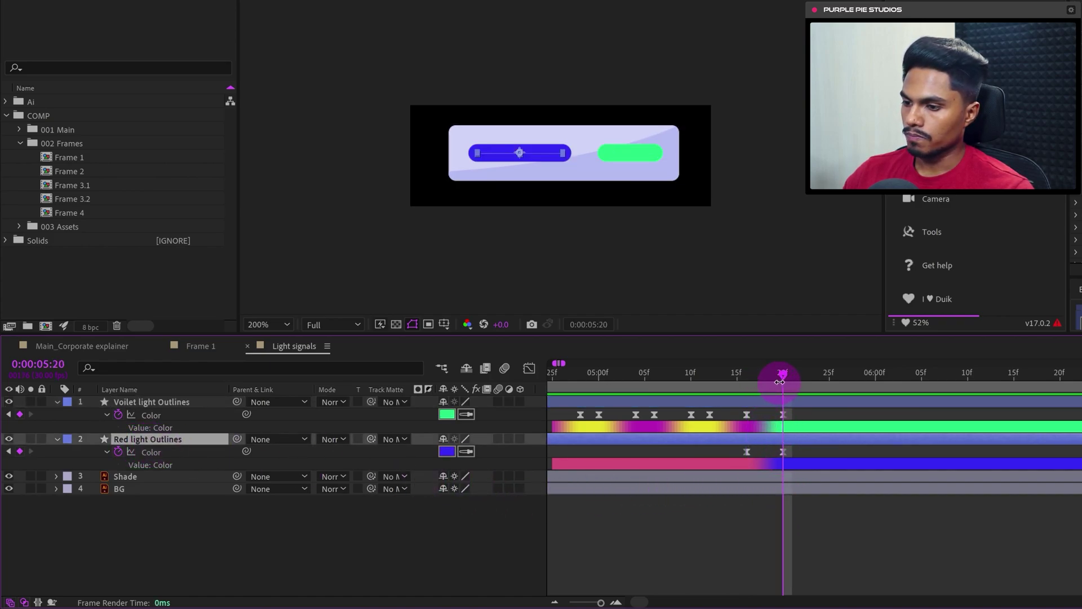
Step: In Frame 1, add Position keyframes to the R_DOOR and L_DOOR nulls at 0:00:05:20
left_click(195, 345)
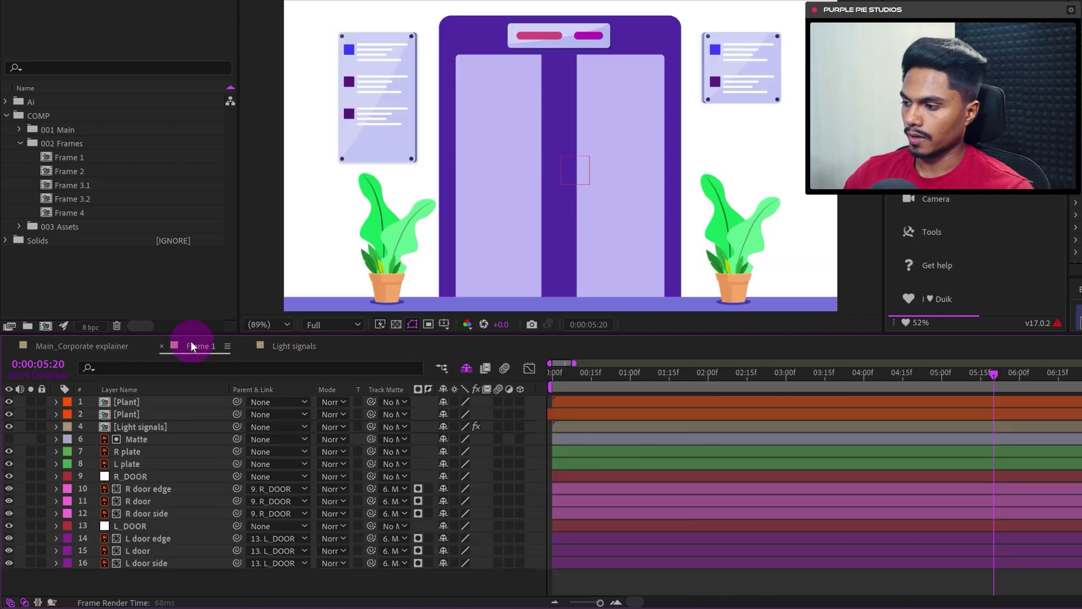
left_click(140, 477)
left_click(137, 528, "ctrl")
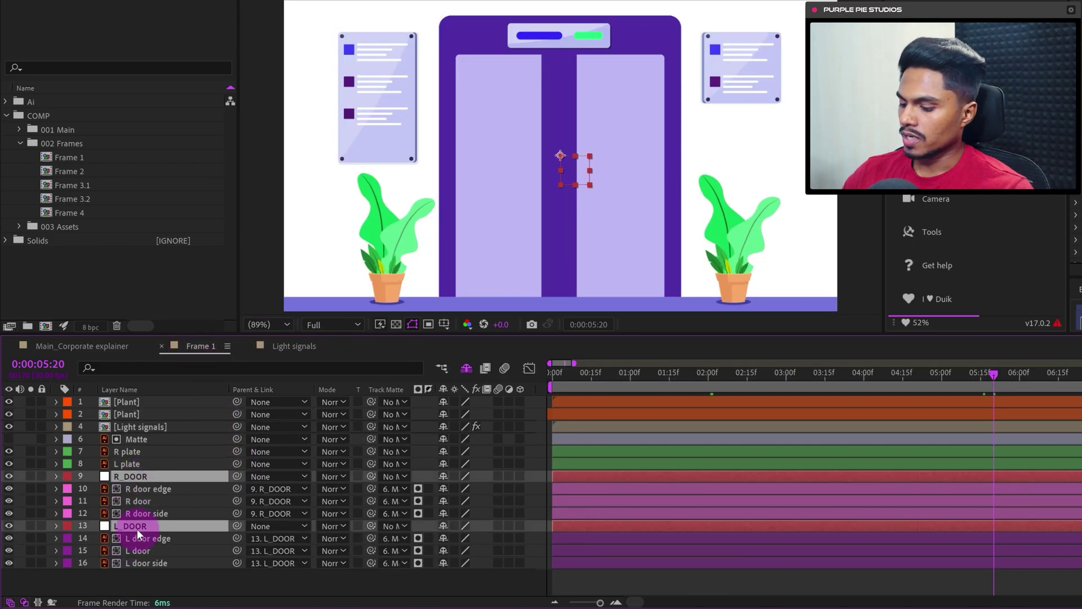
key("p")
left_click(94, 488)
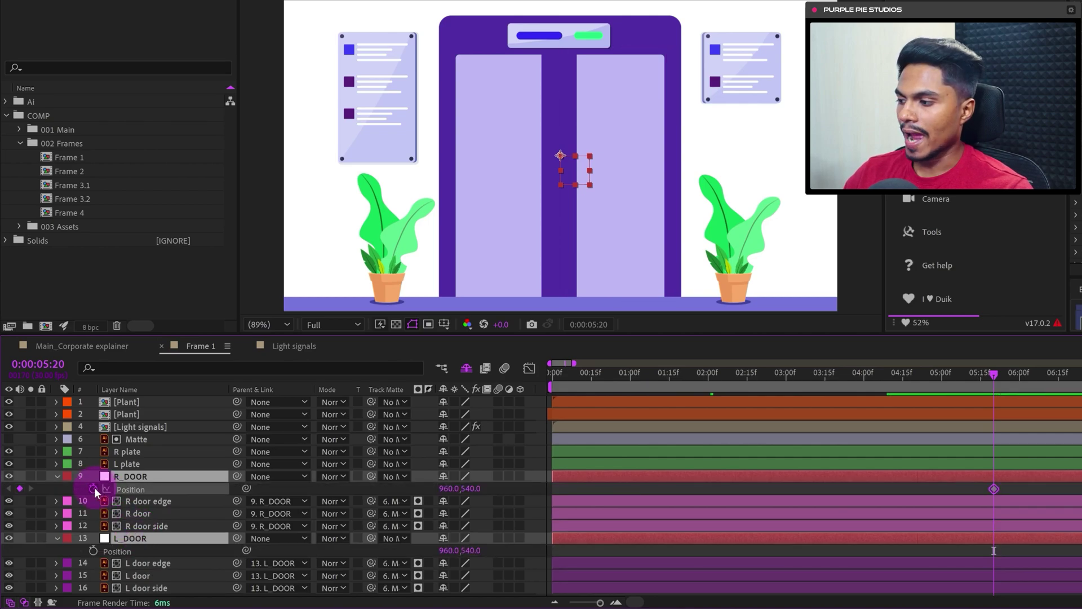
Step: Advance the current time by 40 frames to 0:00:07:00 and slide the R_DOOR null right to Position 1360, 540
left_click(37, 365)
type("+")
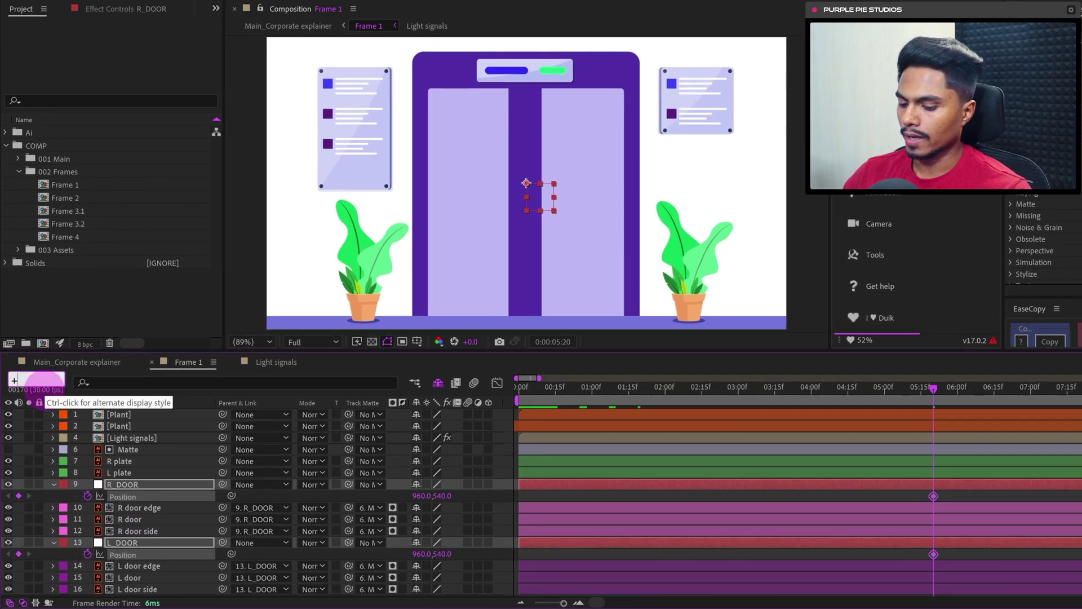
type("40")
key("Return")
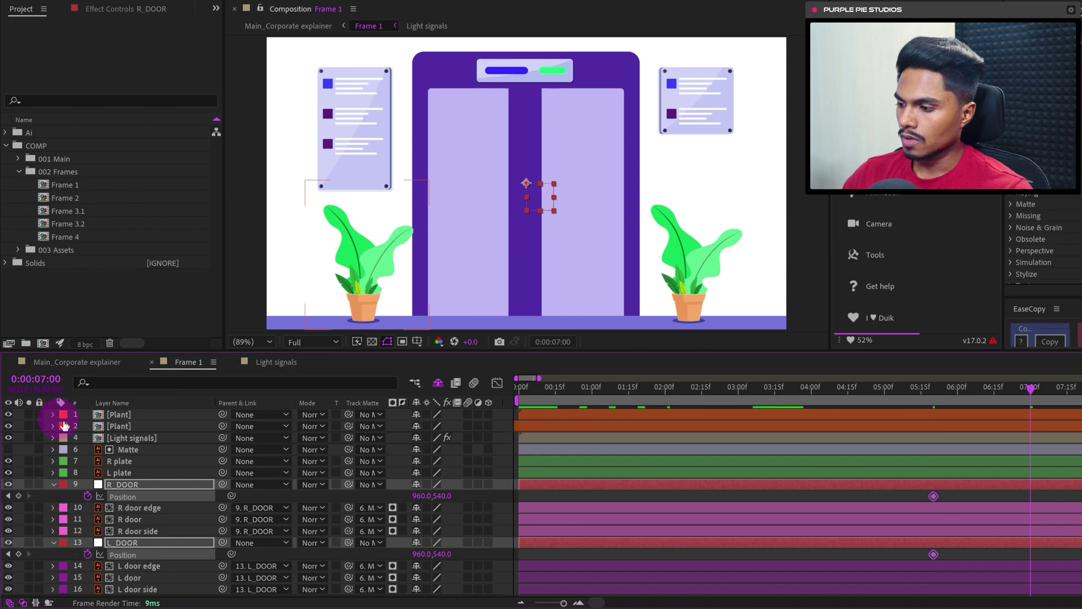
left_click(551, 495)
left_click(163, 482)
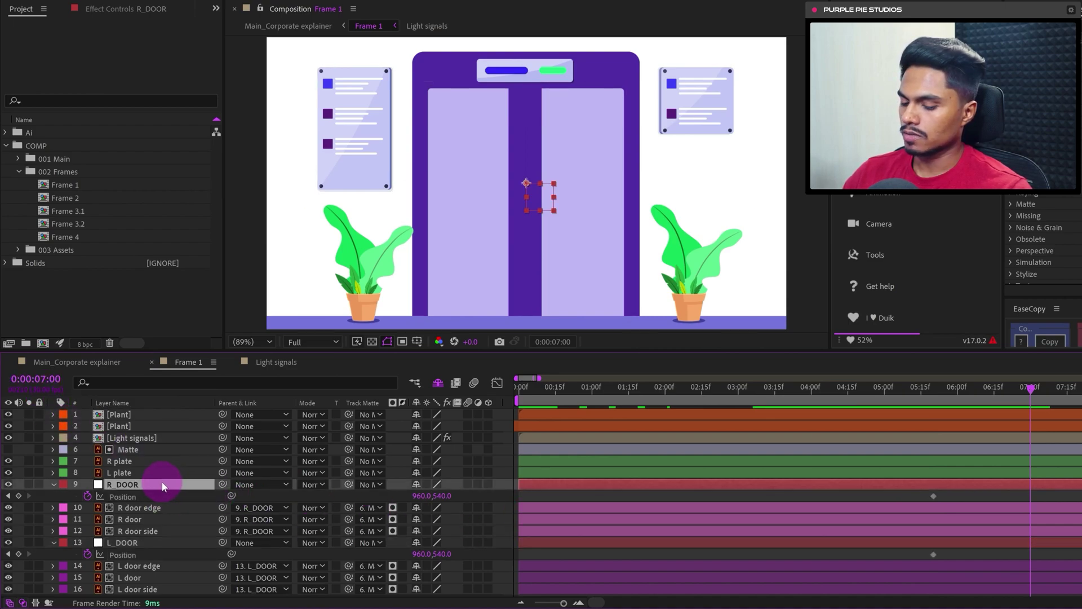
key("shift+Right")
key("shift+Right")
key("shift+Right")
key("shift+Right")
key("shift+Right")
key("shift+Right")
key("shift+Right")
key("shift+Right")
key("shift+Right")
key("shift+Right")
key("shift+Right")
key("shift+Right")
key("shift+Right")
key("shift+Right")
key("shift+Right")
key("shift+Right")
key("shift+Right")
key("shift+Right")
key("shift+Right")
key("shift+Right")
key("shift+Right")
key("shift+Right")
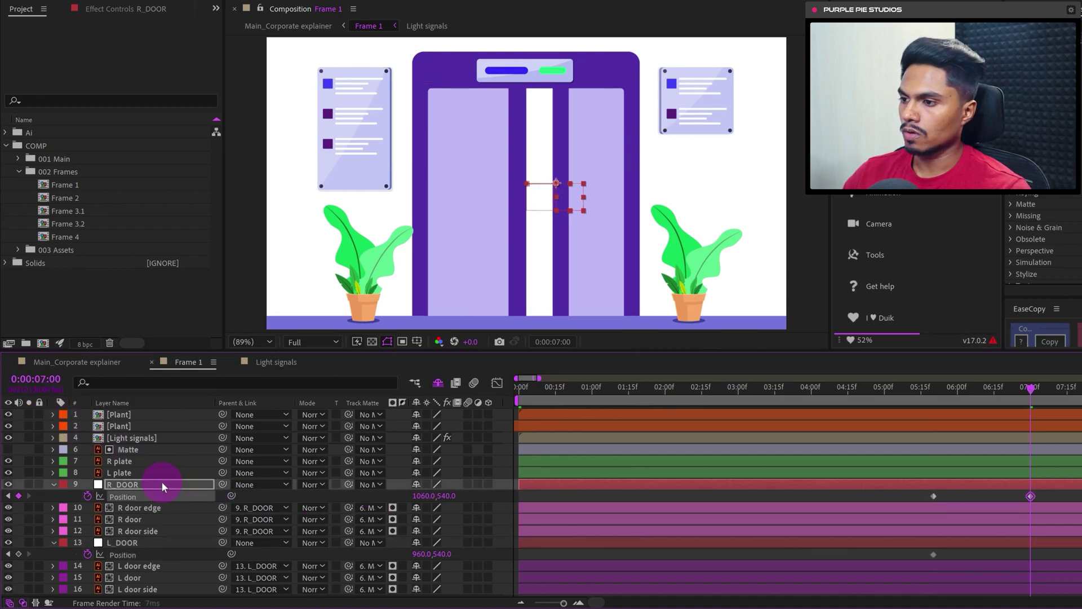
key("shift+Right")
key("shift+Right")
key("shift+Right")
key("shift+Right")
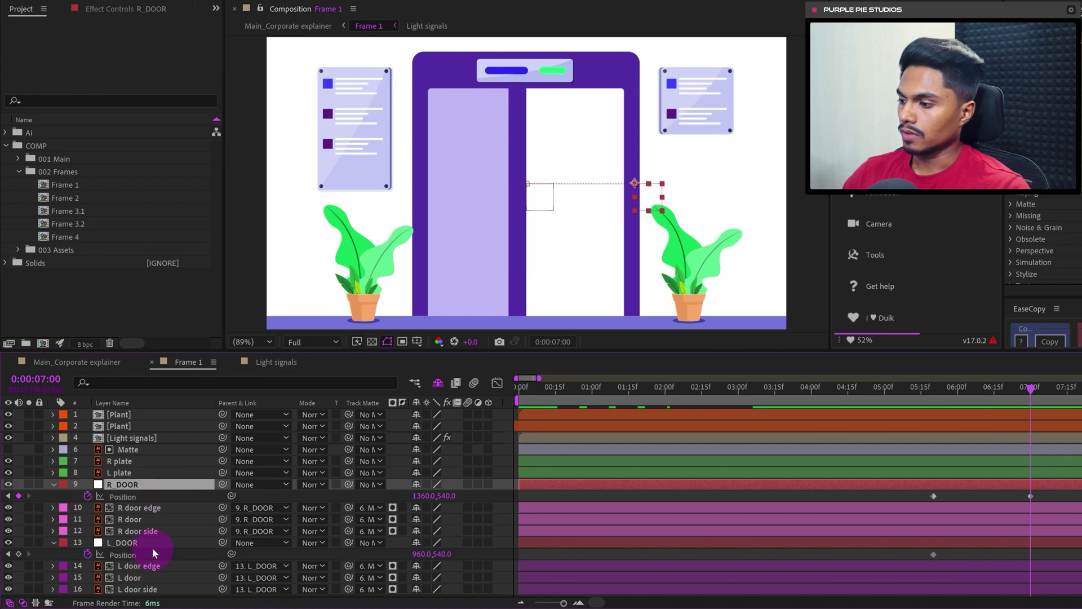
Step: Slide the L_DOOR null left to Position 530, 540 at 0:00:07:00
left_click(153, 544)
key("shift+Left")
key("shift+Left")
key("shift+Left")
key("shift+Left")
key("shift+Left")
key("shift+Left")
key("shift+Left")
key("shift+Left")
key("shift+Left")
key("shift+Left")
key("shift+Left")
key("shift+Left")
key("shift+Left")
key("shift+Left")
key("shift+Left")
key("shift+Left")
key("shift+Left")
key("shift+Left")
key("shift+Left")
key("shift+Left")
key("shift+Left")
key("shift+Left")
key("shift+Left")
key("shift+Left")
key("shift+Left")
key("shift+Left")
key("shift+Left")
key("shift+Left")
Step: Easy-ease the R_DOOR and L_DOOR Position keyframes and stretch the ending speed handles back toward the starting keyframes
key("F9")
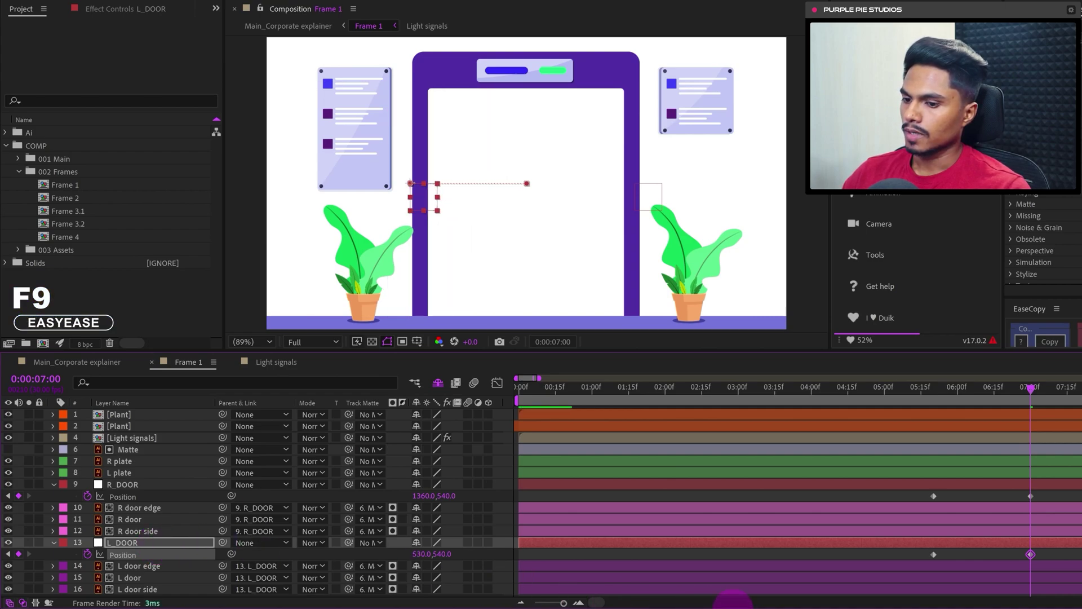
left_click_drag(1055, 494, 918, 553)
left_click(496, 383)
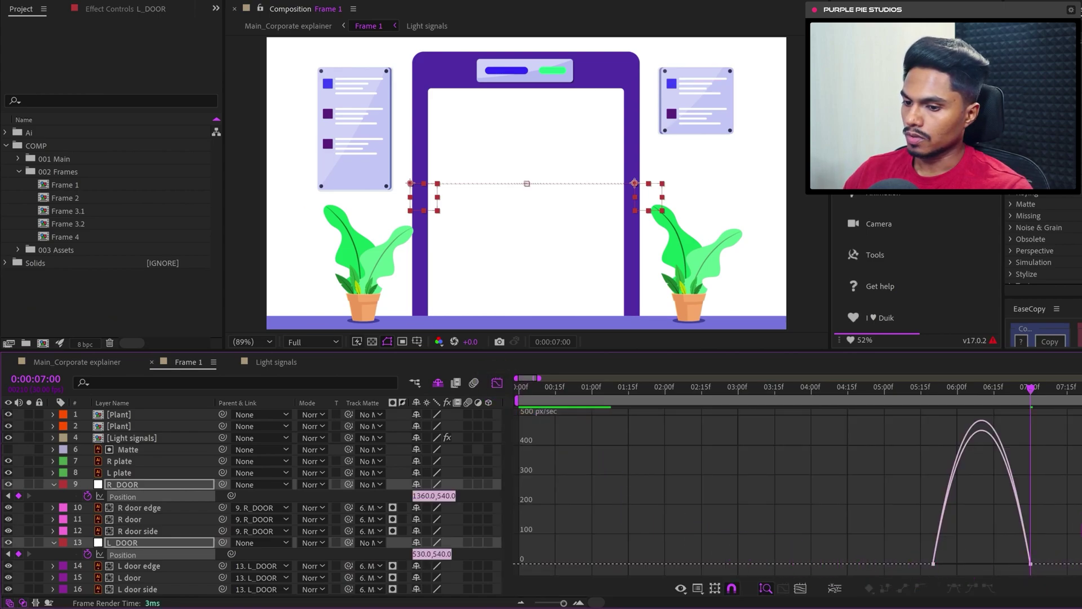
left_click_drag(1080, 528, 830, 582)
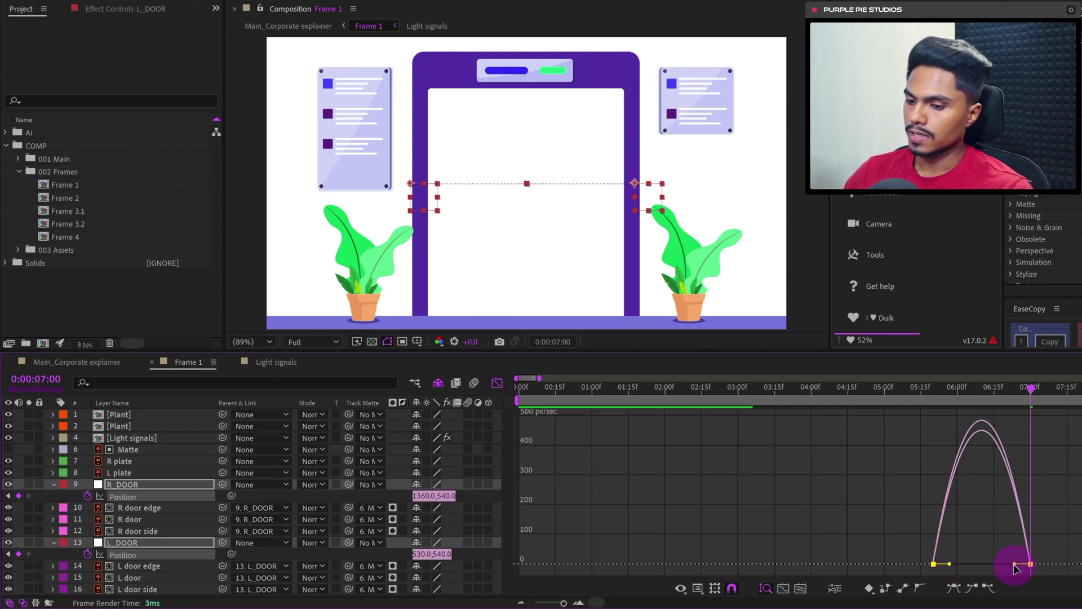
left_click_drag(1015, 565, 947, 563)
left_click(497, 383)
left_click(908, 494)
Step: Preview the door opening from 0:00:05:10
scroll(909, 490, "right", 3)
left_click(670, 389)
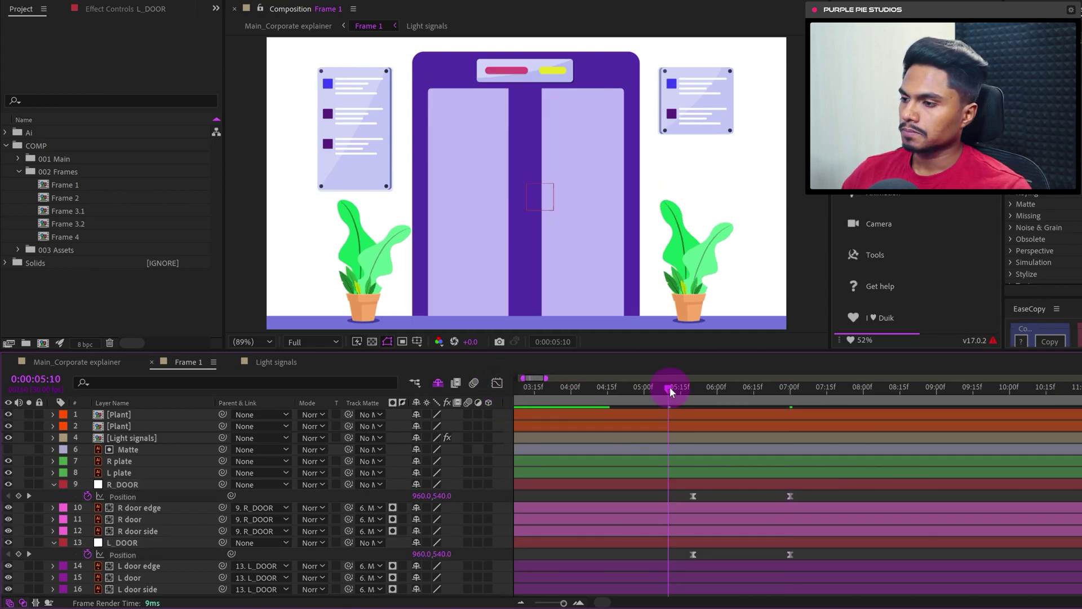
key("space")
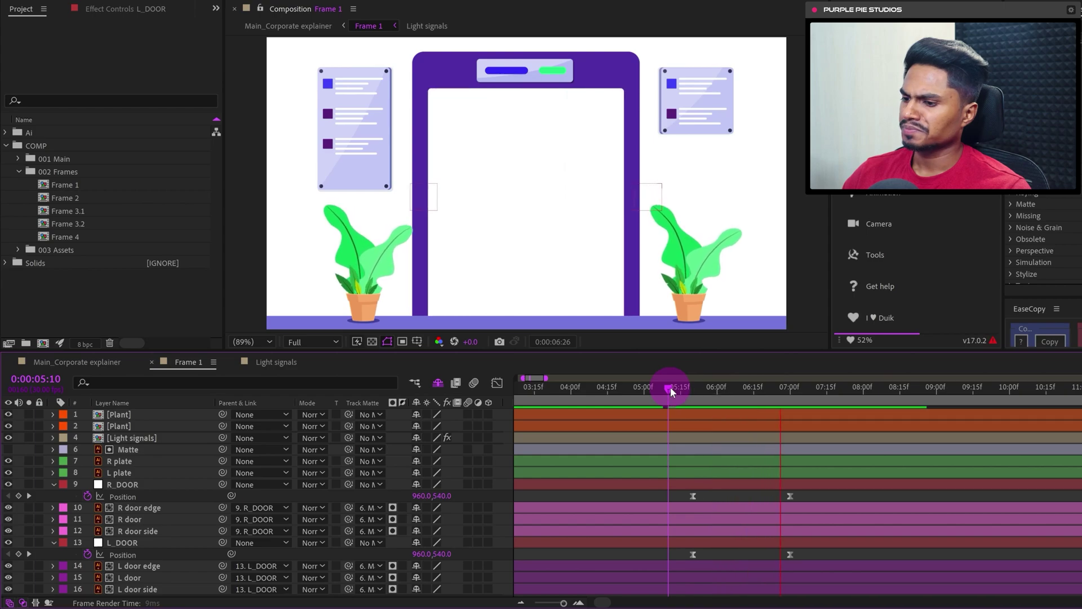
Step: At 0:00:06:03, try shifting the R door side layer slightly toward the middle of the doorway
left_click_drag(671, 388, 792, 369)
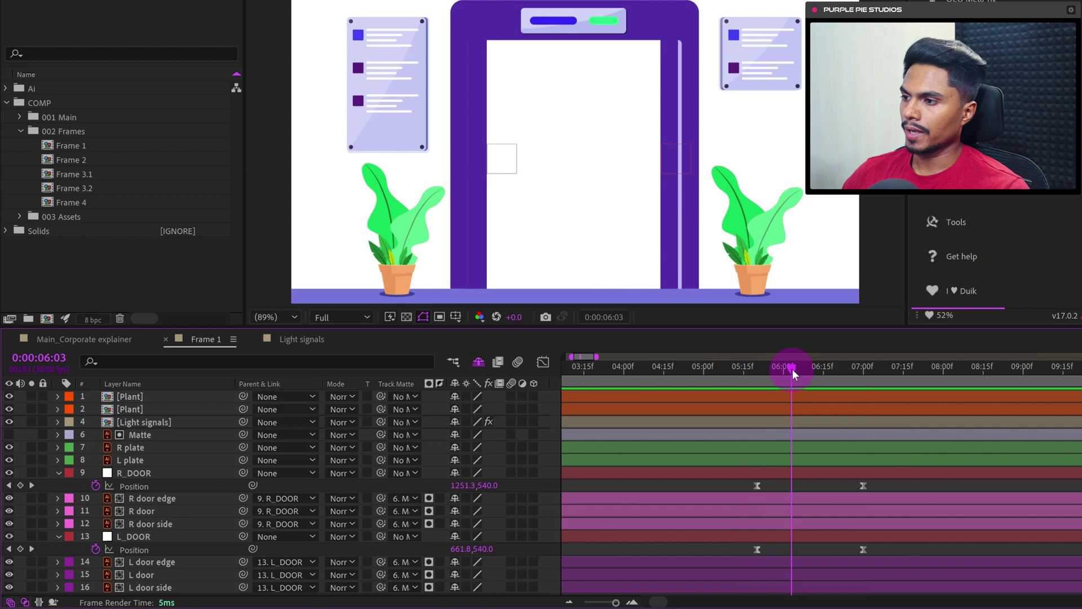
left_click(154, 526)
left_click_drag(669, 162, 665, 163)
key("Return")
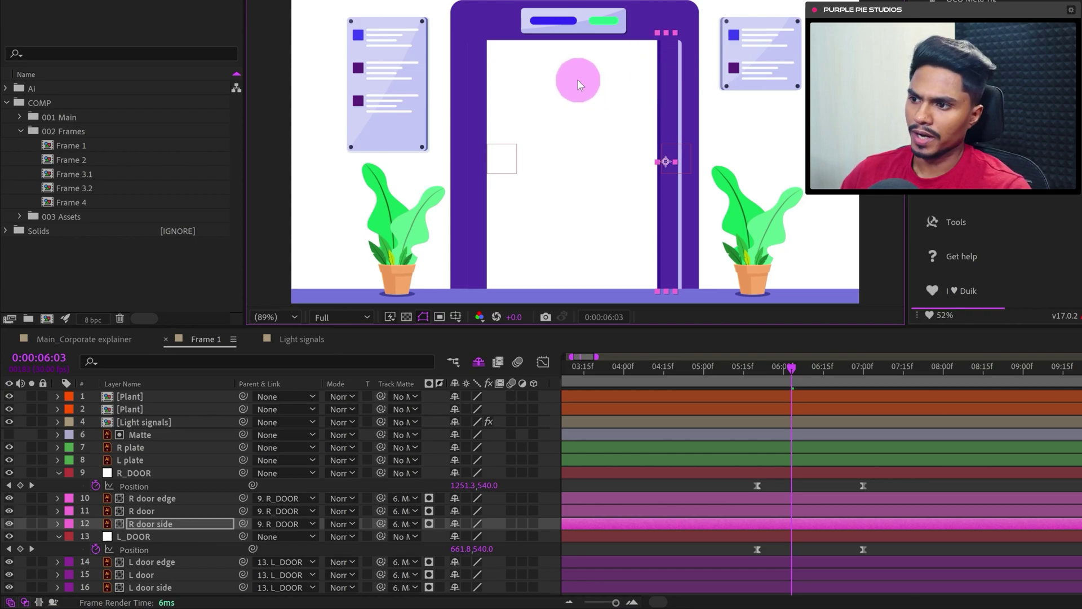
key("Return")
key("shift+Right")
Step: Add Position keyframes to the R door side and L door side layers at 0:00:05:20
key("j")
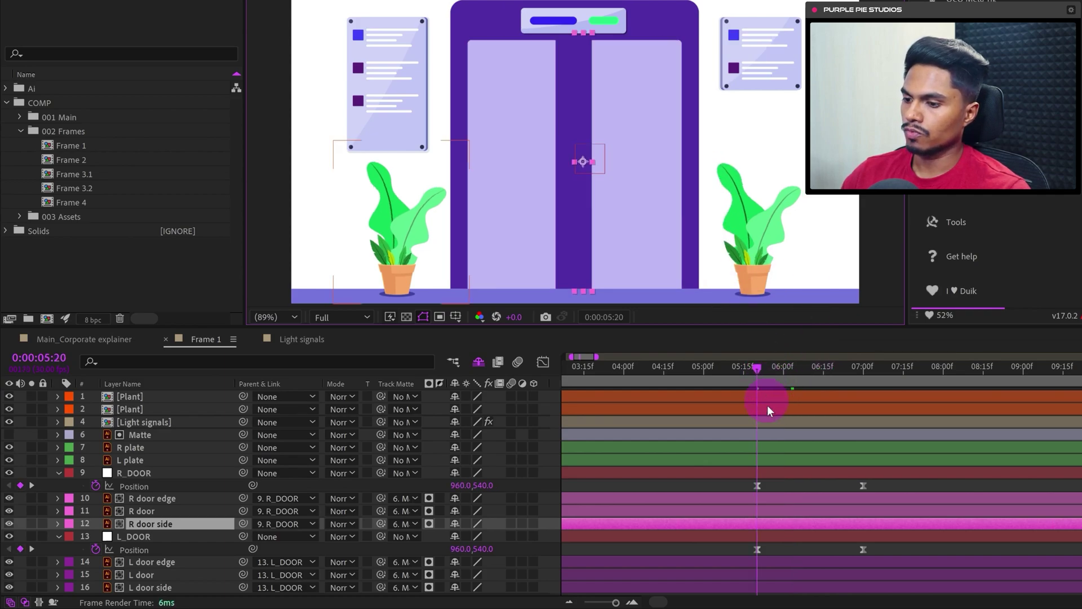
left_click(536, 552)
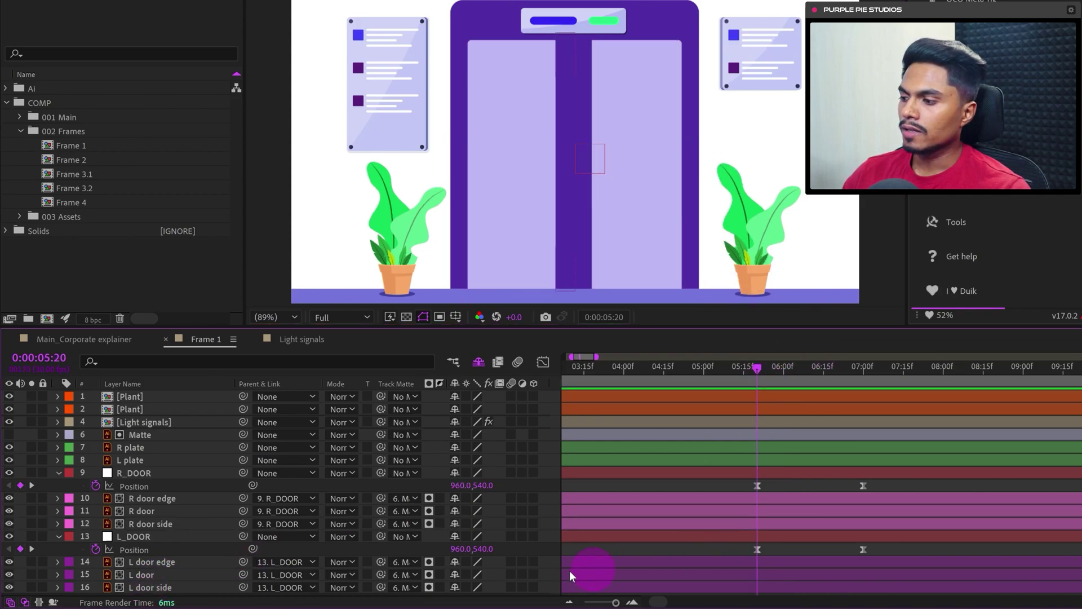
left_click(161, 524)
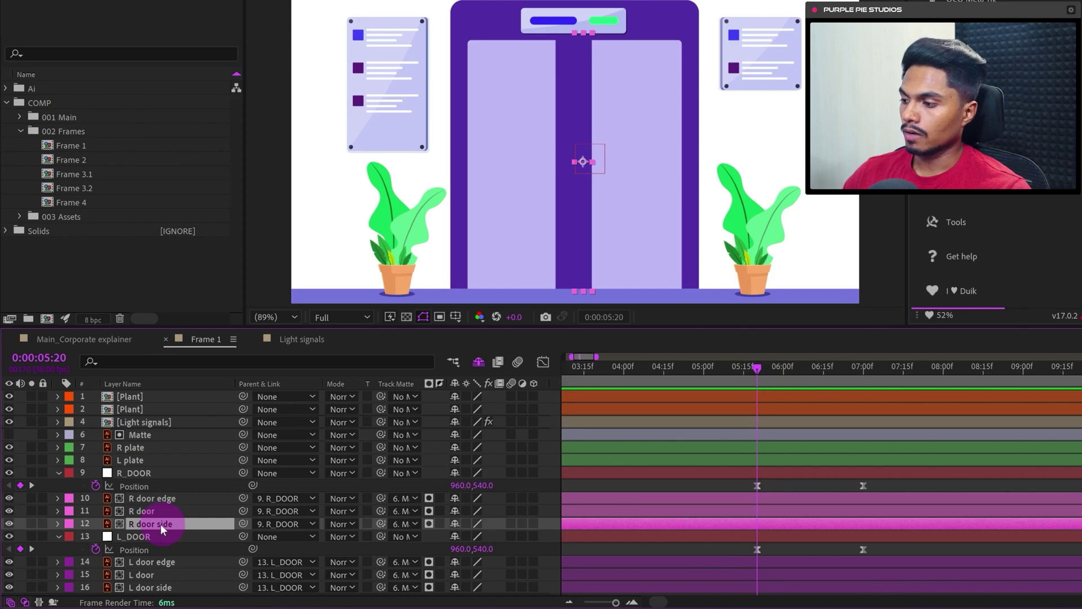
left_click(137, 590, "ctrl")
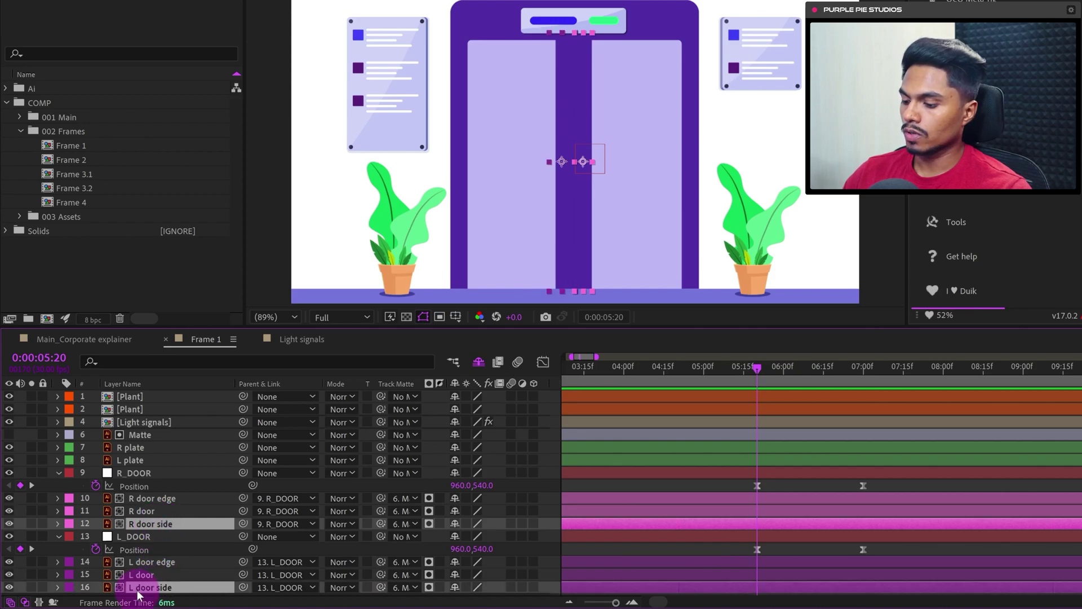
key("p")
left_click(96, 536)
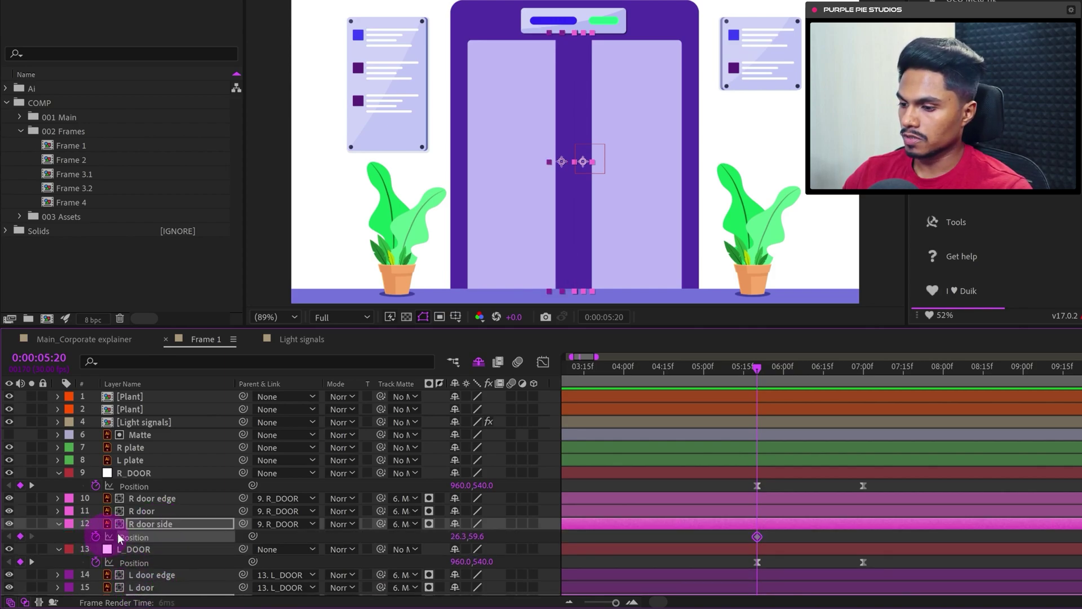
scroll(281, 494, "down", 2)
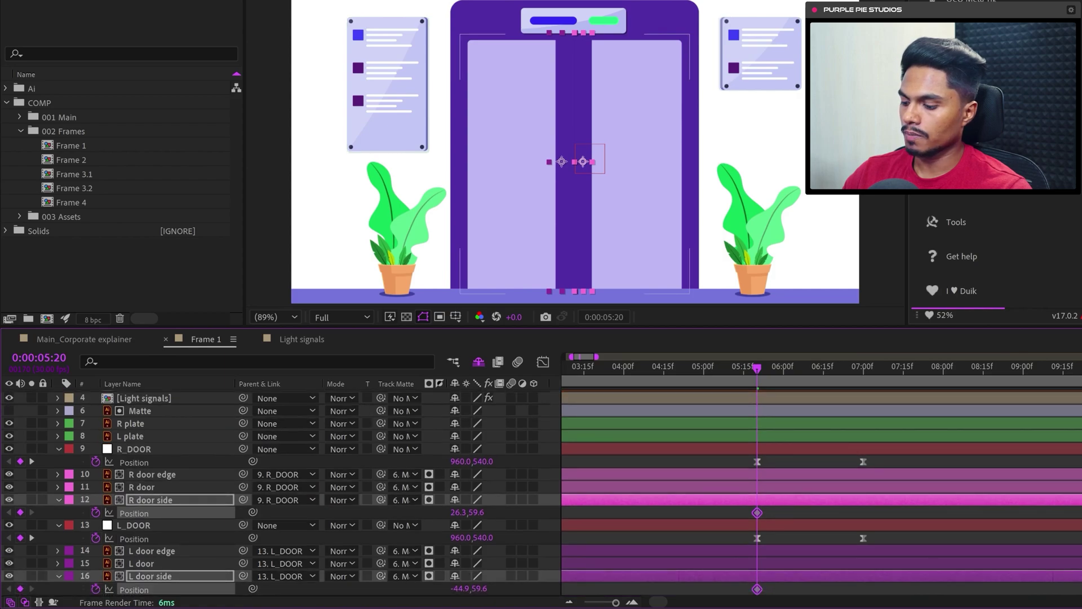
Step: At 0:00:07:00, nudge the R door side layer left to Position 0.3, 59.6
key("k")
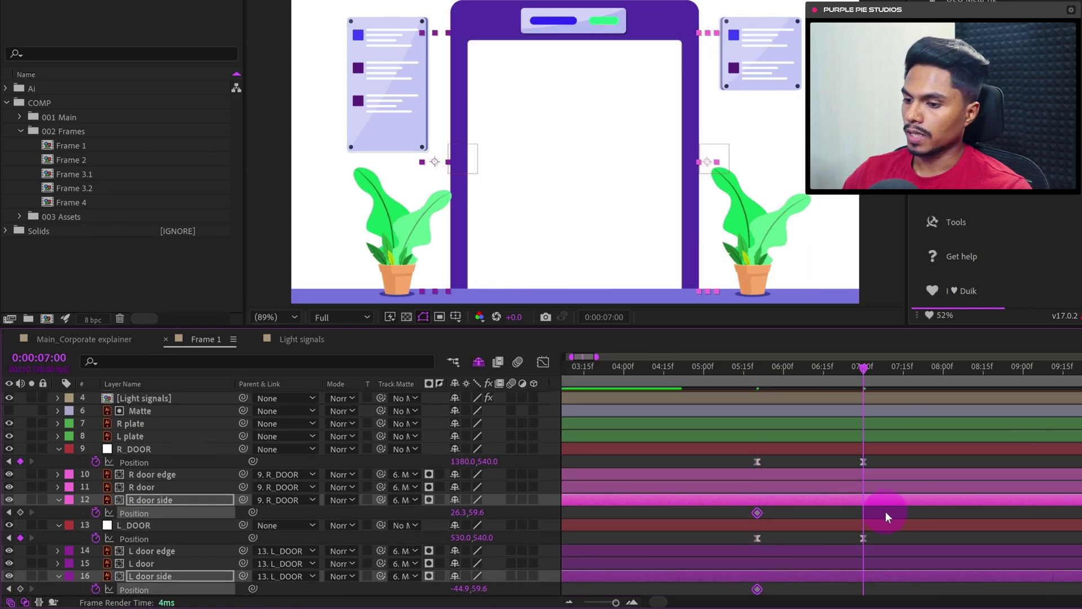
left_click(876, 506)
left_click(879, 497)
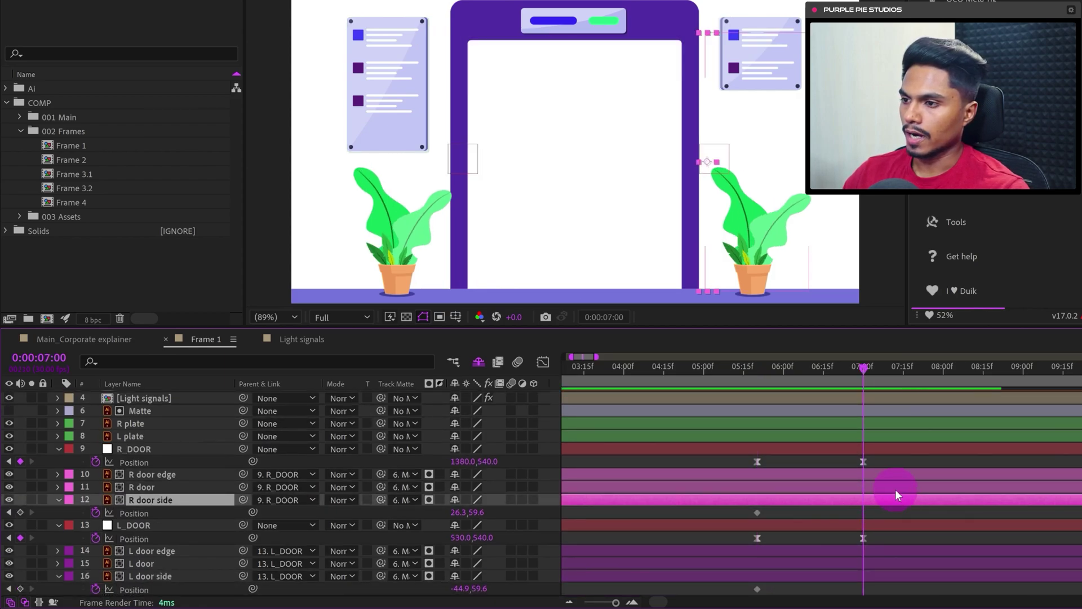
key("Left")
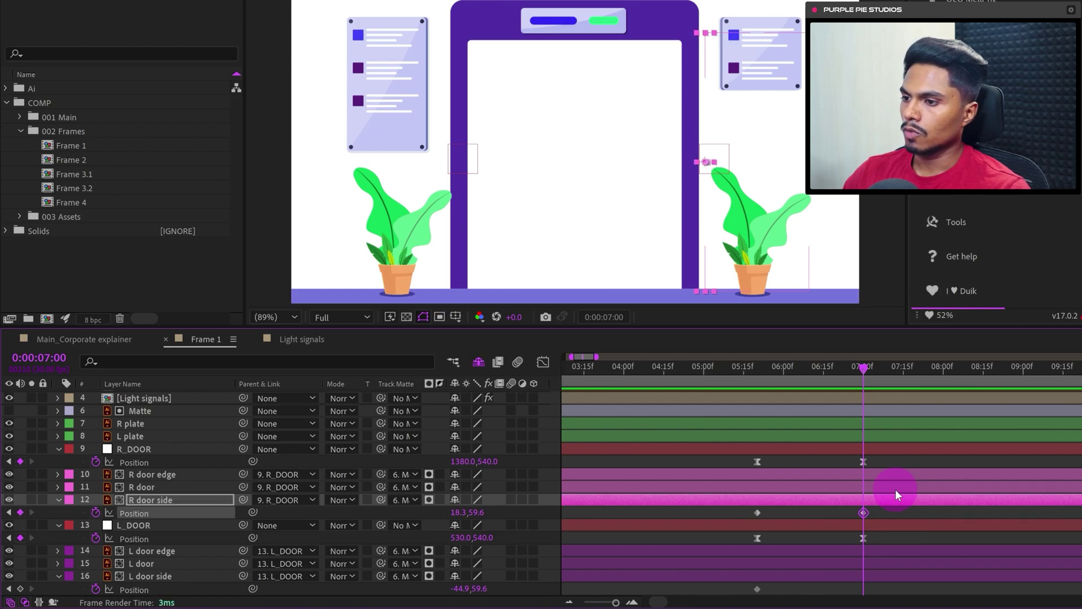
key("Left")
key("Left")
key("Left")
key("Left")
key("Left")
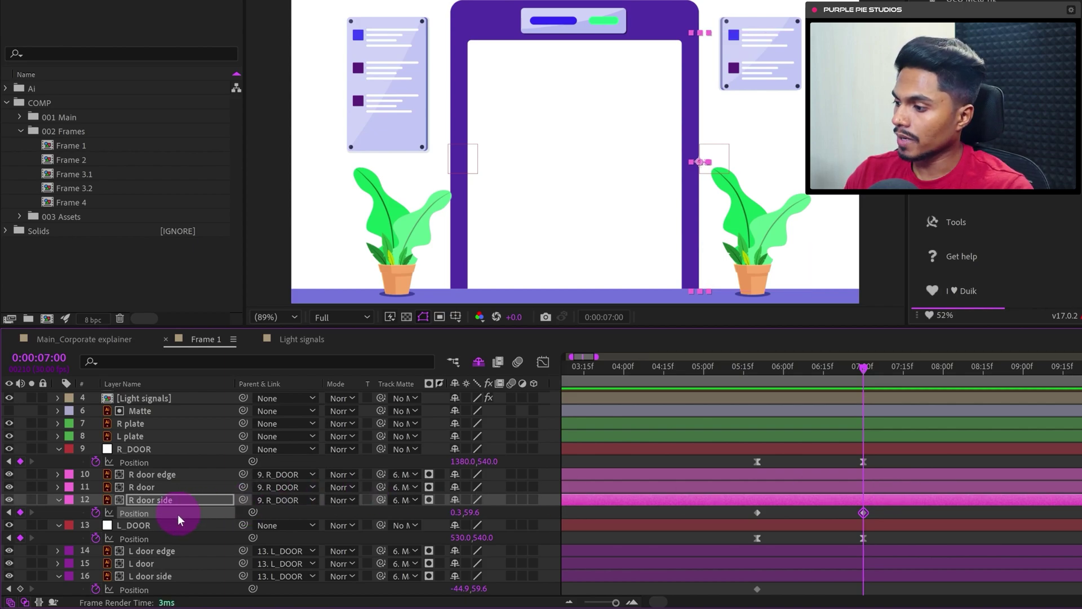
Step: Nudge the L door side layer right to Position -17.9, 59.6 at 0:00:07:00
left_click(150, 573)
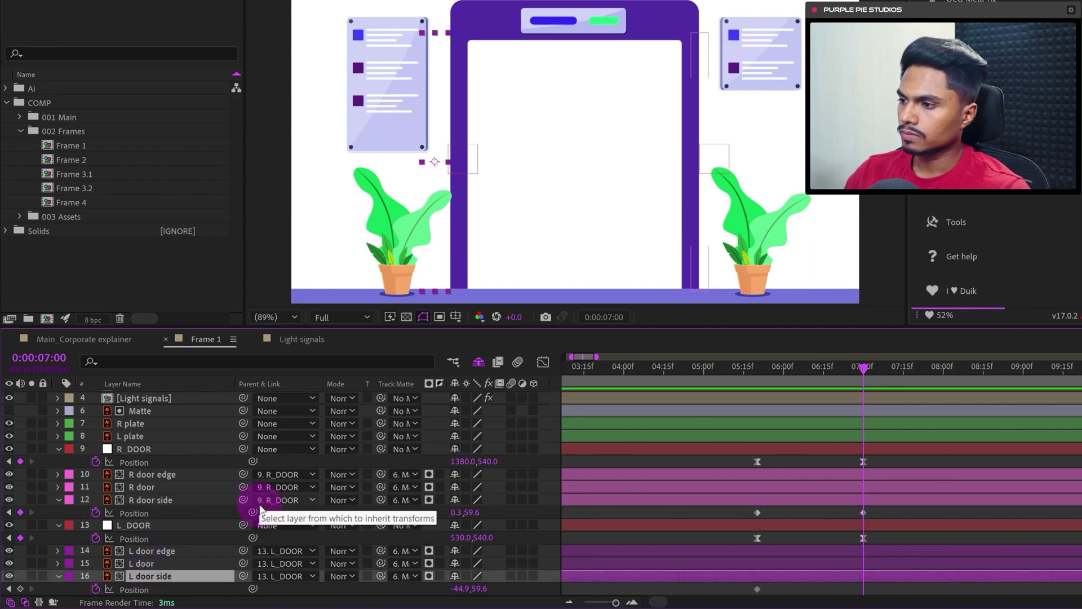
key("shift+Right")
key("shift+Right")
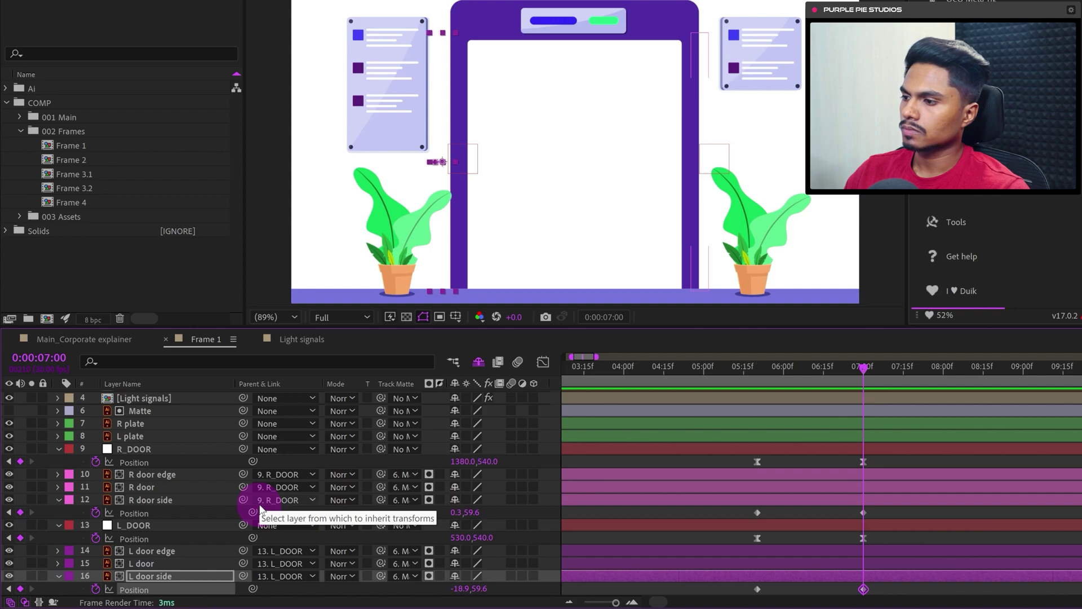
key("Right")
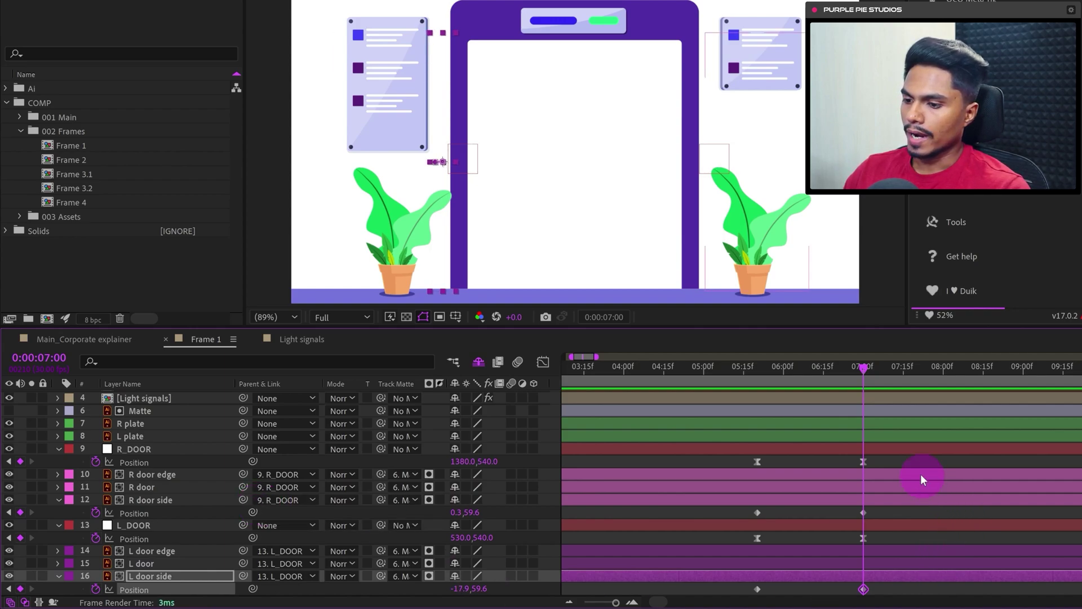
Step: Copy the easing of R_DOOR's Position keyframes with EaseCopy and paste only the ease onto both door side layers' keyframes
left_click_drag(874, 460, 774, 464)
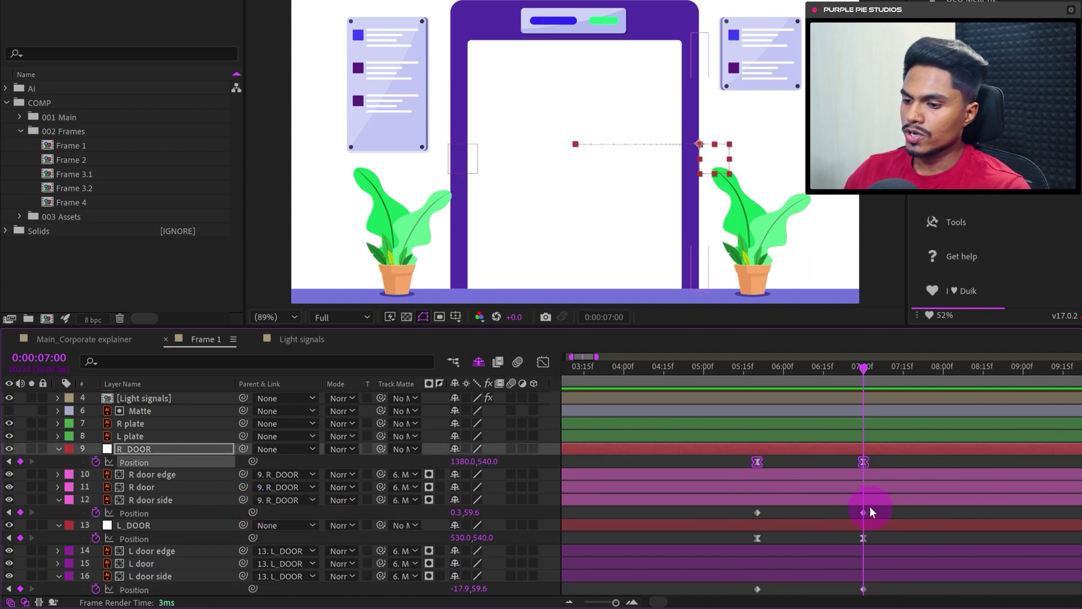
left_click_drag(870, 507, 745, 517)
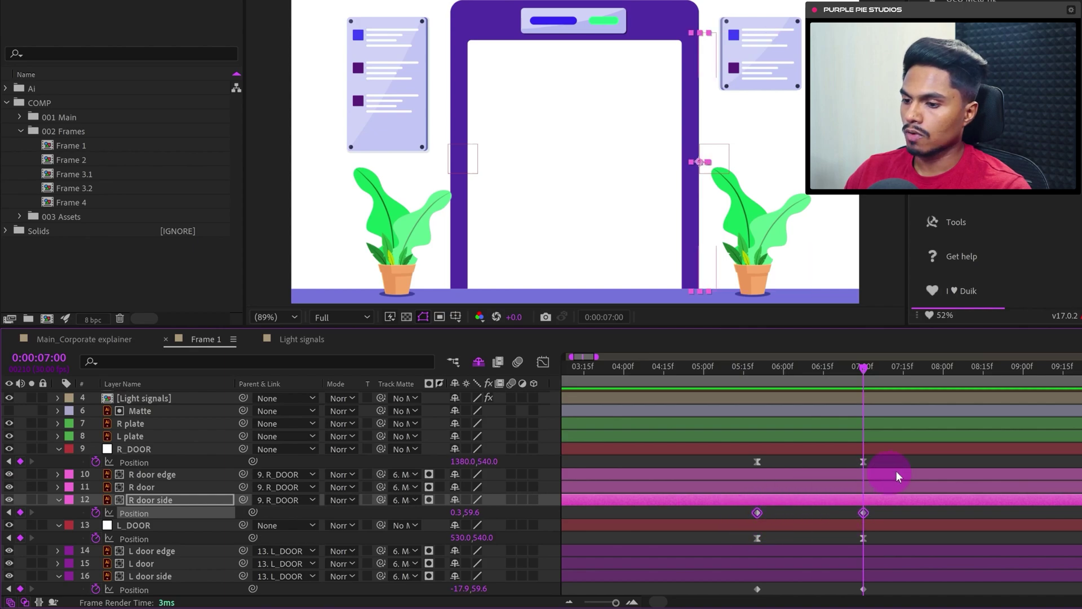
left_click_drag(877, 462, 747, 469)
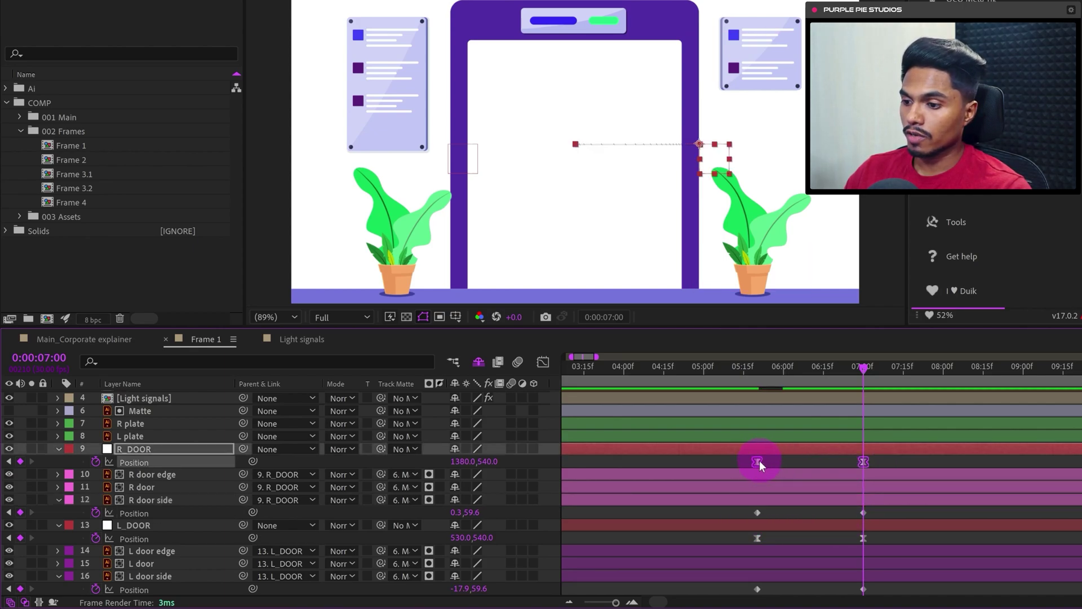
left_click(1027, 428)
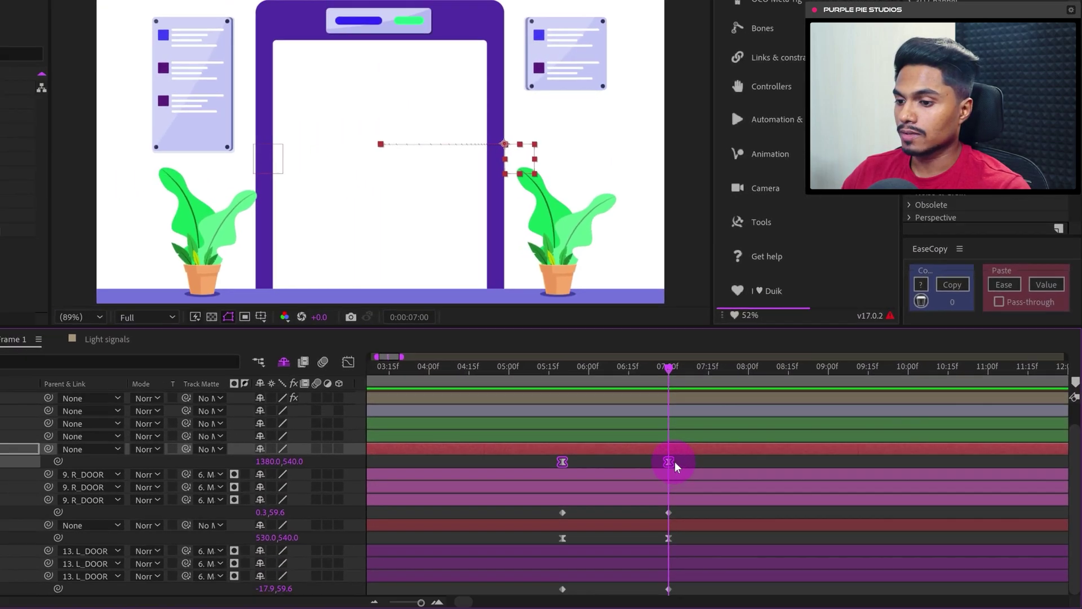
left_click_drag(687, 458, 555, 476)
left_click(953, 285)
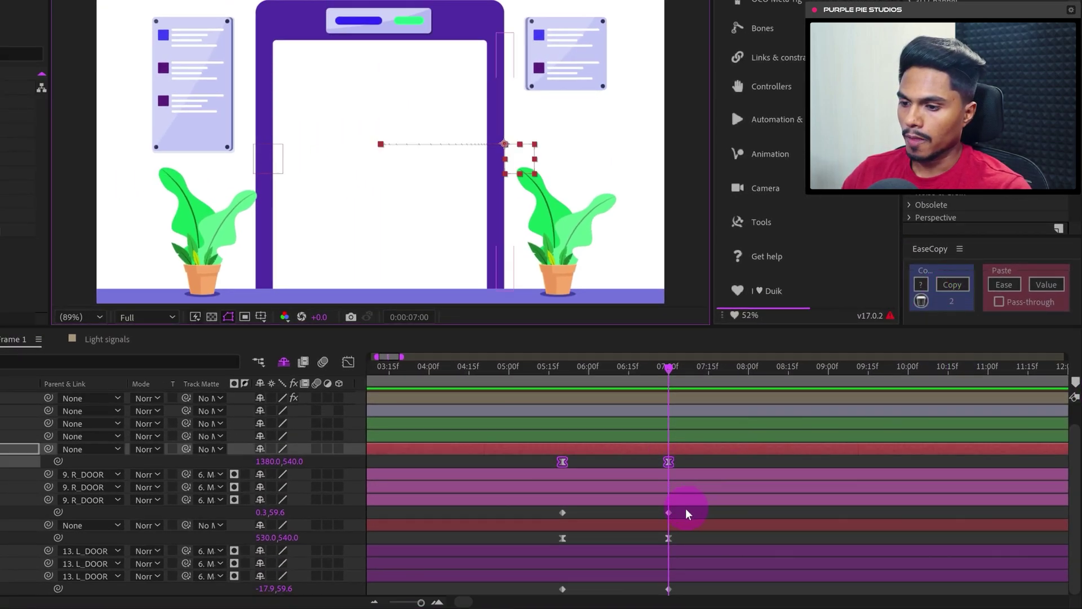
left_click_drag(684, 509, 551, 514)
left_click_drag(681, 587, 534, 602)
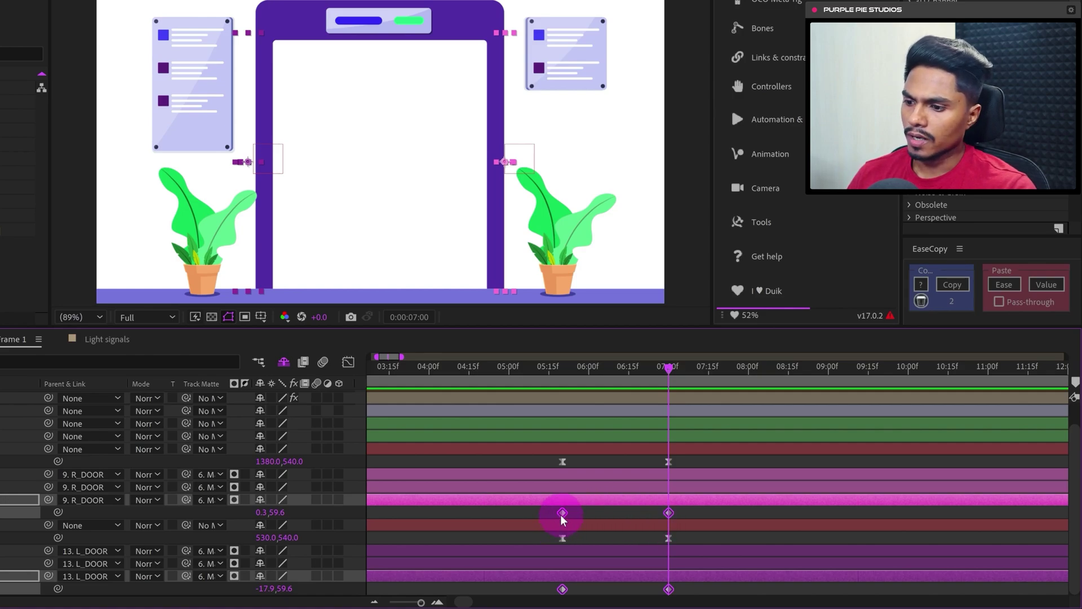
left_click(1004, 287)
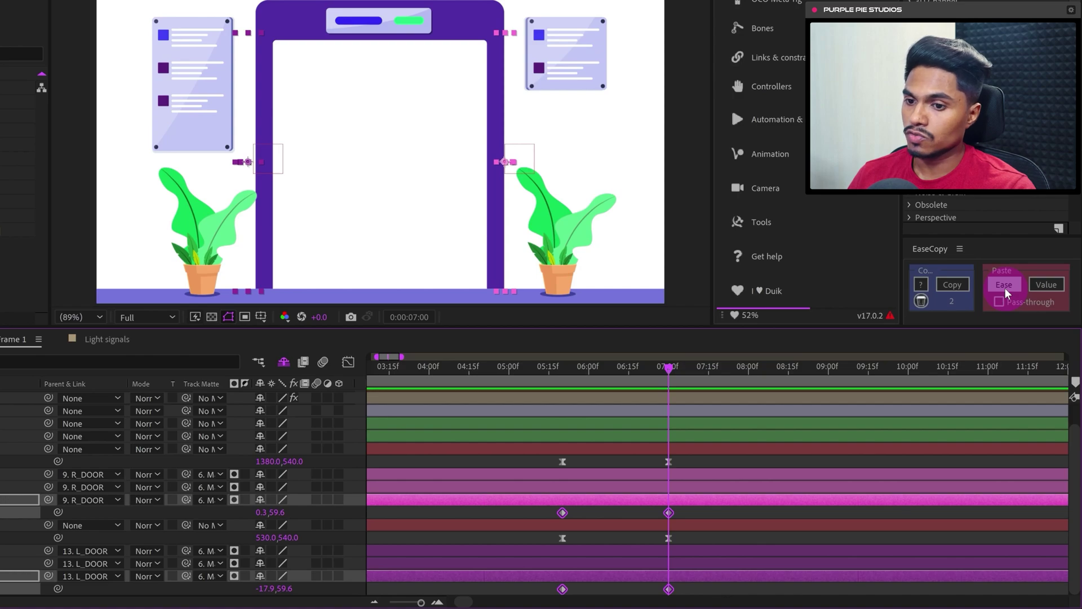
Step: Inspect the speed graph of the R and L door side Position keyframes
left_click(348, 361)
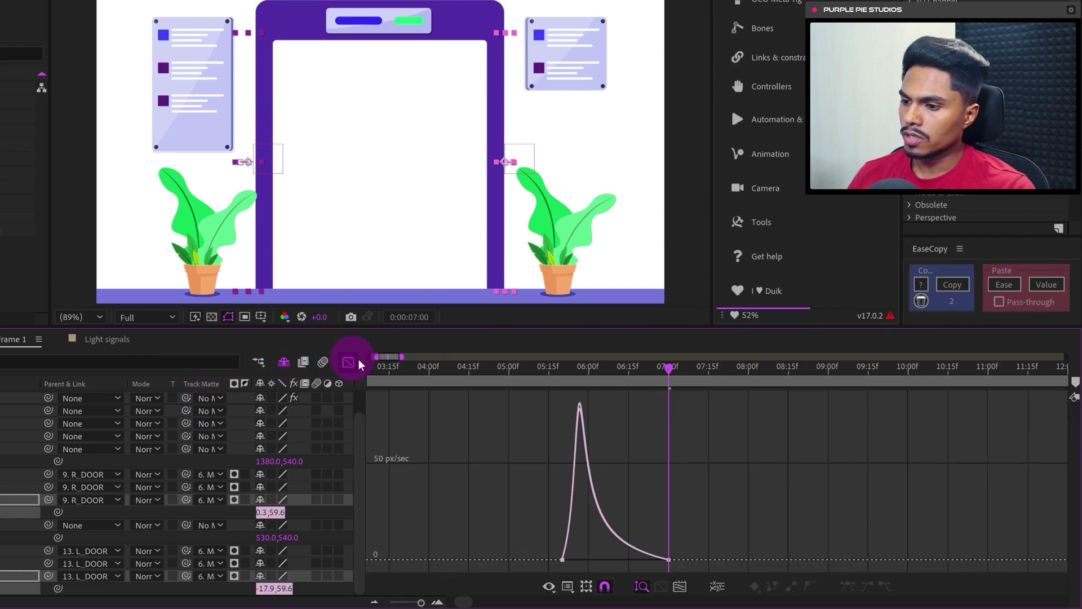
left_click(580, 415)
left_click(670, 564)
left_click(600, 538)
left_click(348, 362)
Step: Preview the elevator door animation from 0:00:04:21
left_click(485, 367)
left_click(573, 465)
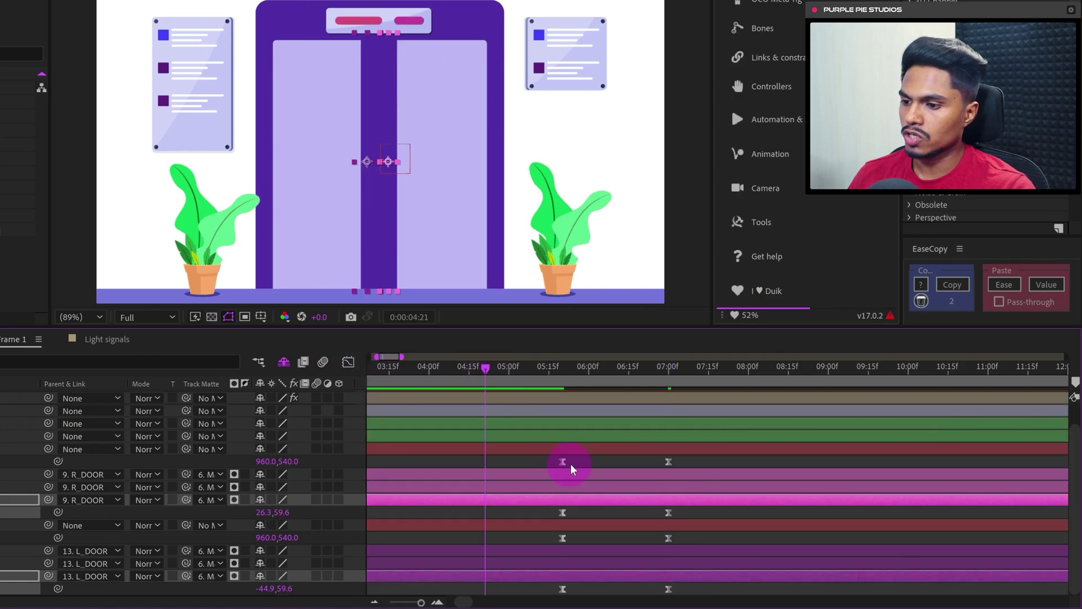
key("space")
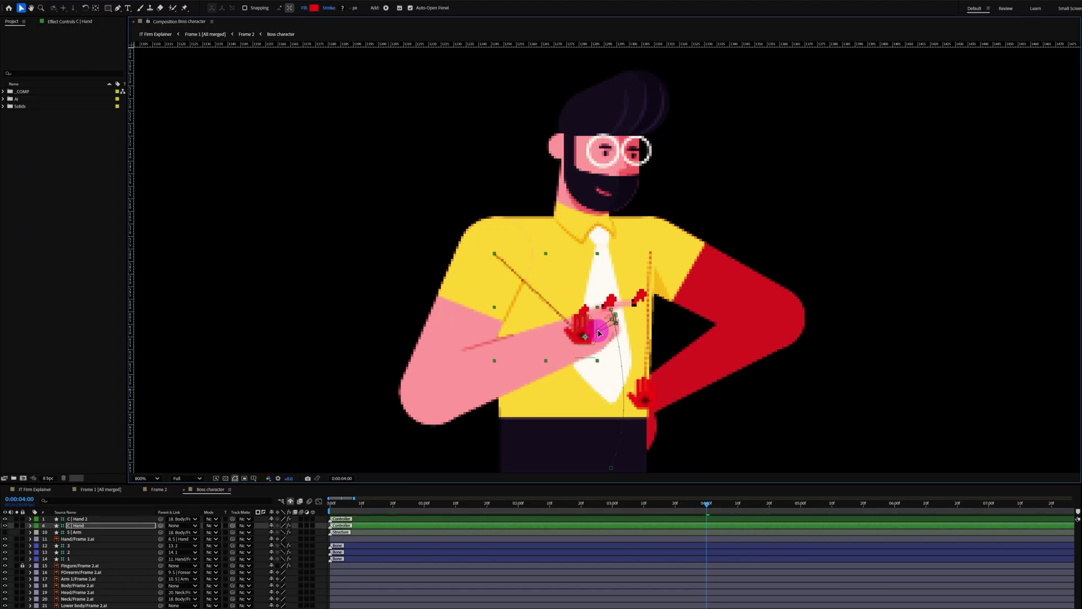
Step: In the Boss character composition, move the C | Hand controller up and to the right to pose the bent arm
mouse_move(611, 333)
left_mouse_down()
mouse_move(623, 321)
mouse_move(604, 341)
mouse_move(625, 318)
left_mouse_up()
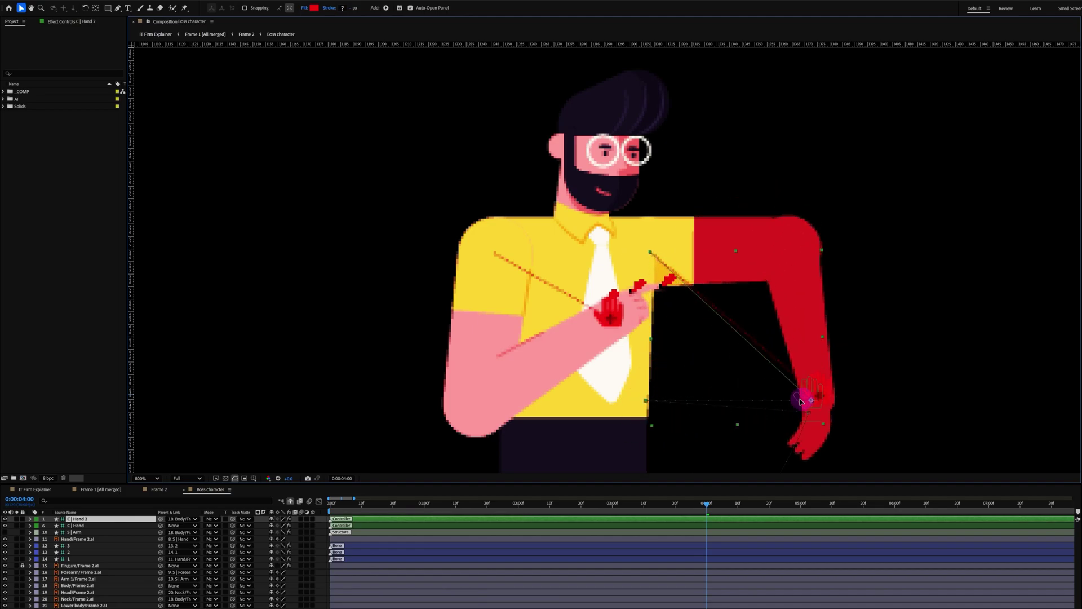